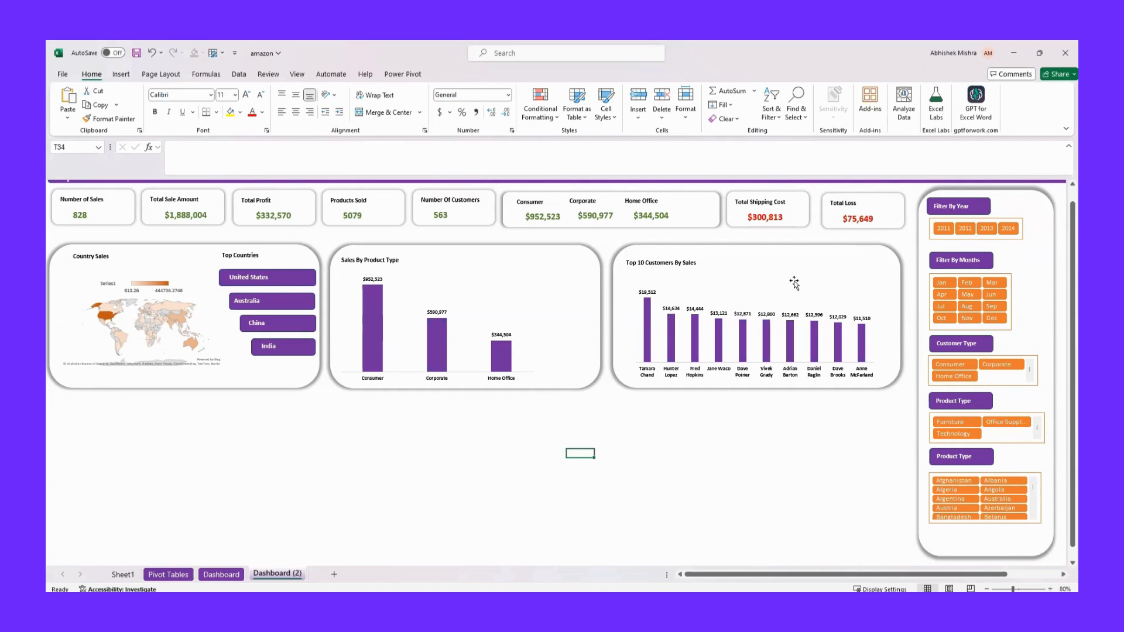
# Filter the finished dashboard by year 2011 and month Feb, and restore all months and years
pyautogui.click(942, 233)
pyautogui.click(967, 283)
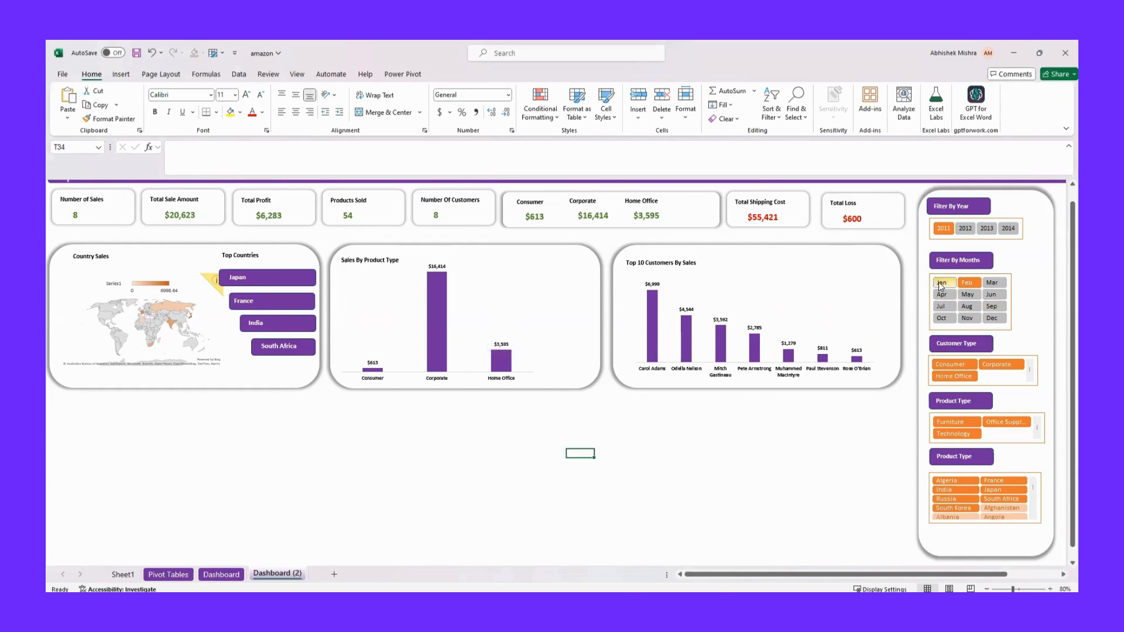
pyautogui.moveTo(941, 286); pyautogui.dragTo(998, 321)
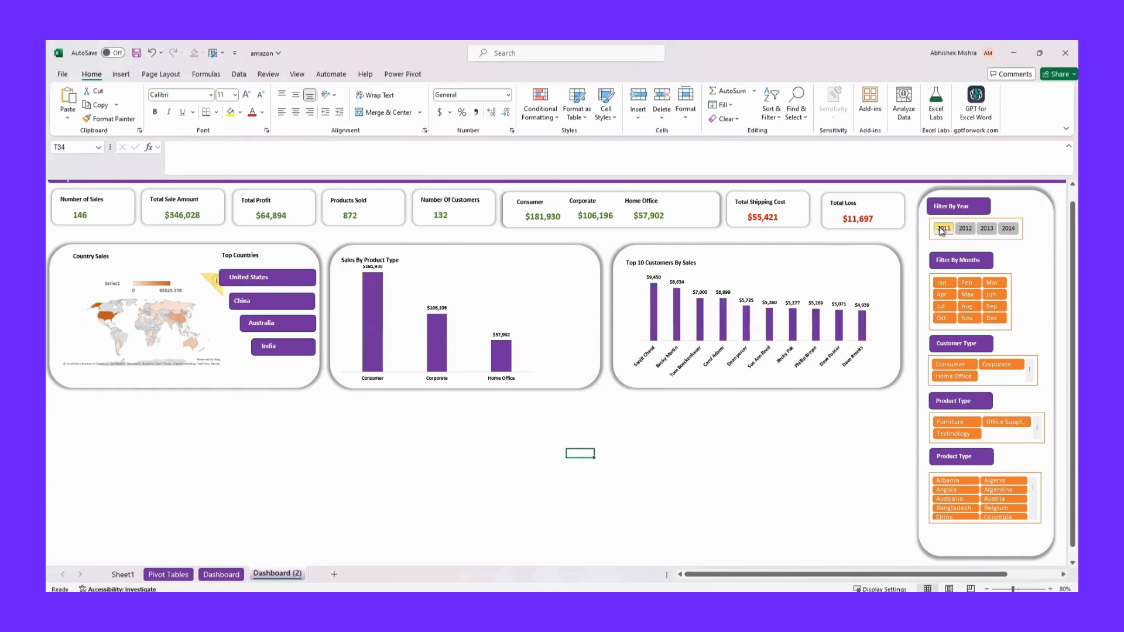
pyautogui.moveTo(940, 230); pyautogui.dragTo(1000, 241)
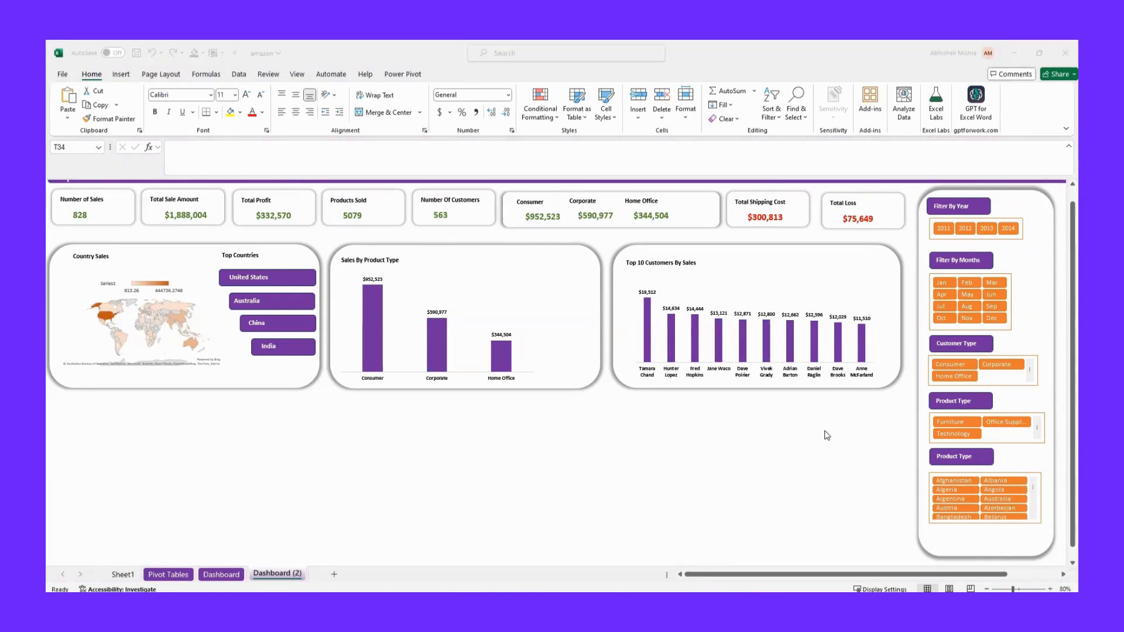
# On the Dashboard sheet, widen the purple header banner so it extends beyond the KPI cards over the empty area
pyautogui.click(221, 574)
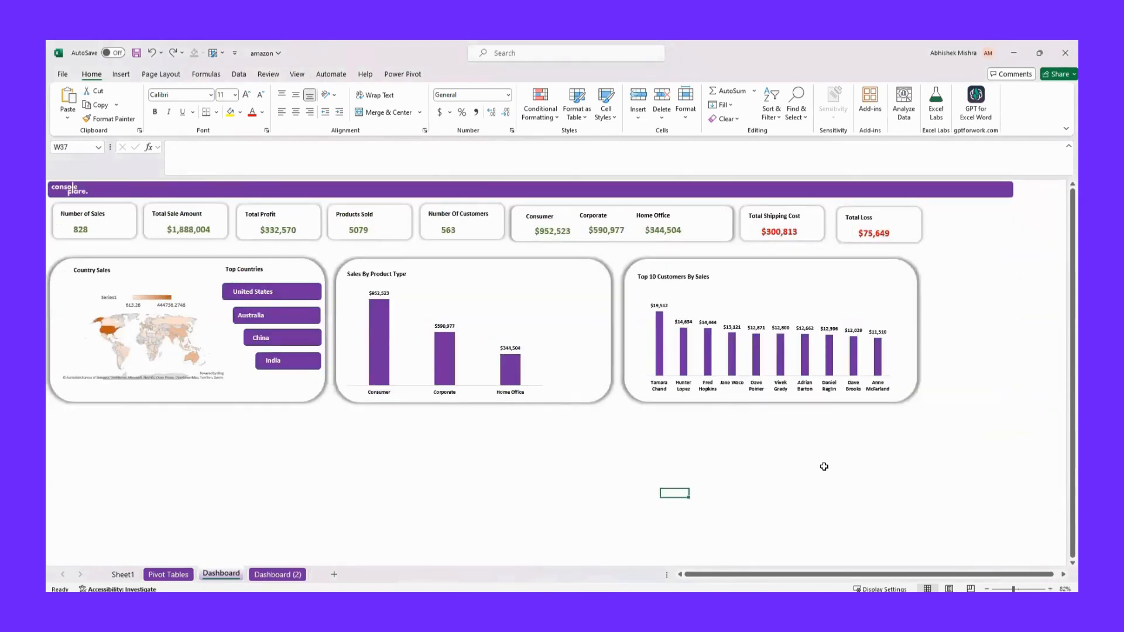
pyautogui.hscroll(3, 824, 467)
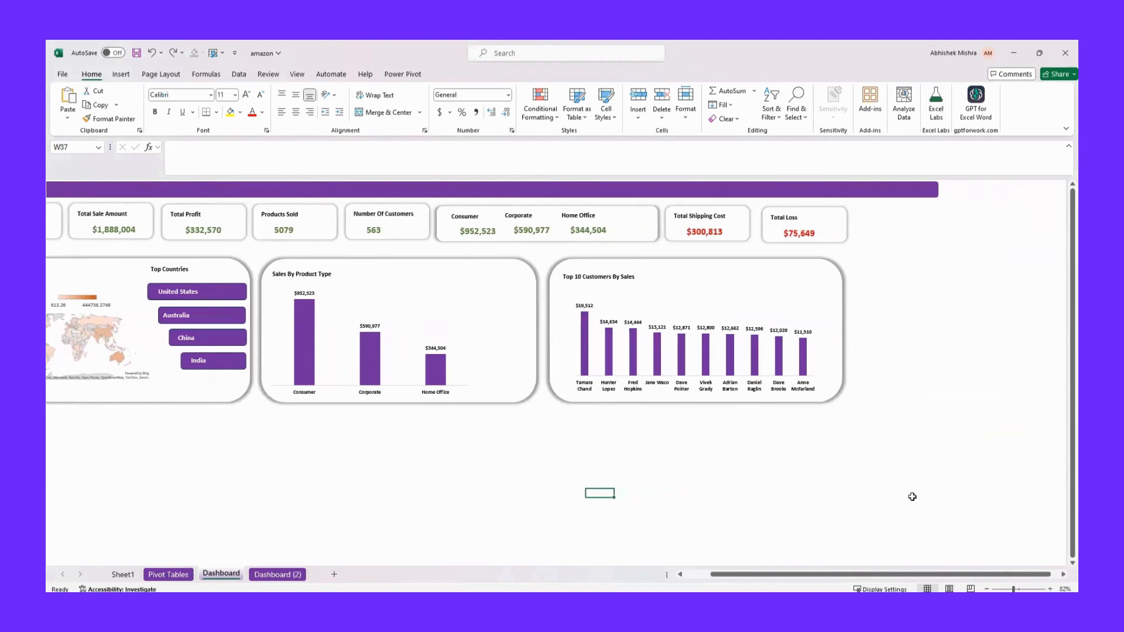
pyautogui.hscroll(4, 880, 478)
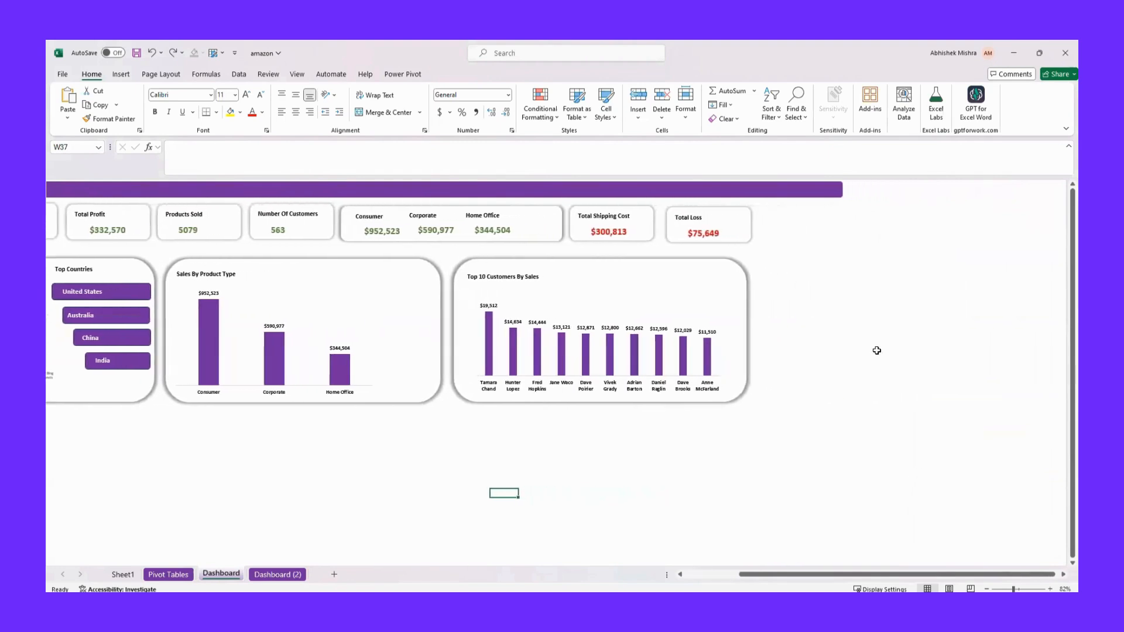
pyautogui.hscroll(-7, 791, 463)
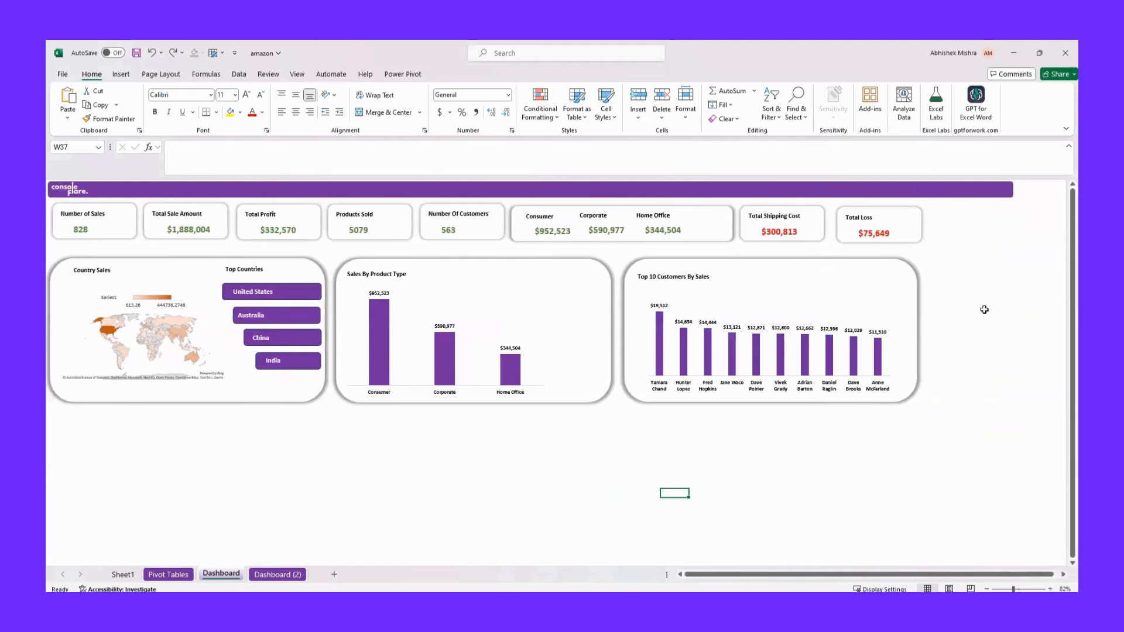
pyautogui.click(1008, 190)
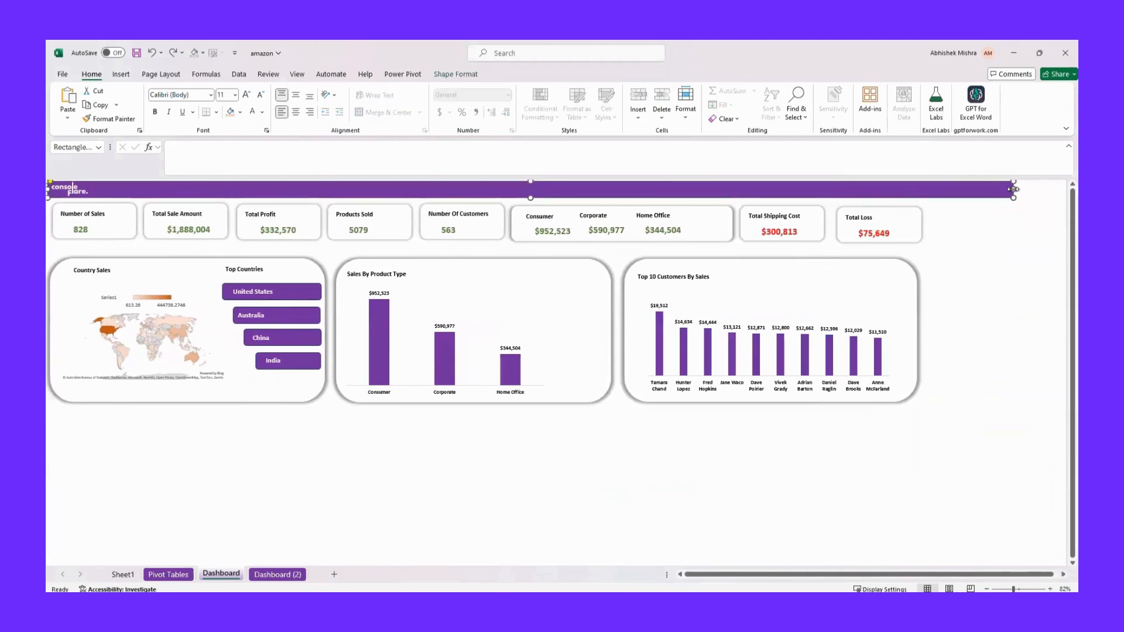
pyautogui.moveTo(1013, 189); pyautogui.dragTo(1064, 189)
pyautogui.hscroll(-3, 936, 310)
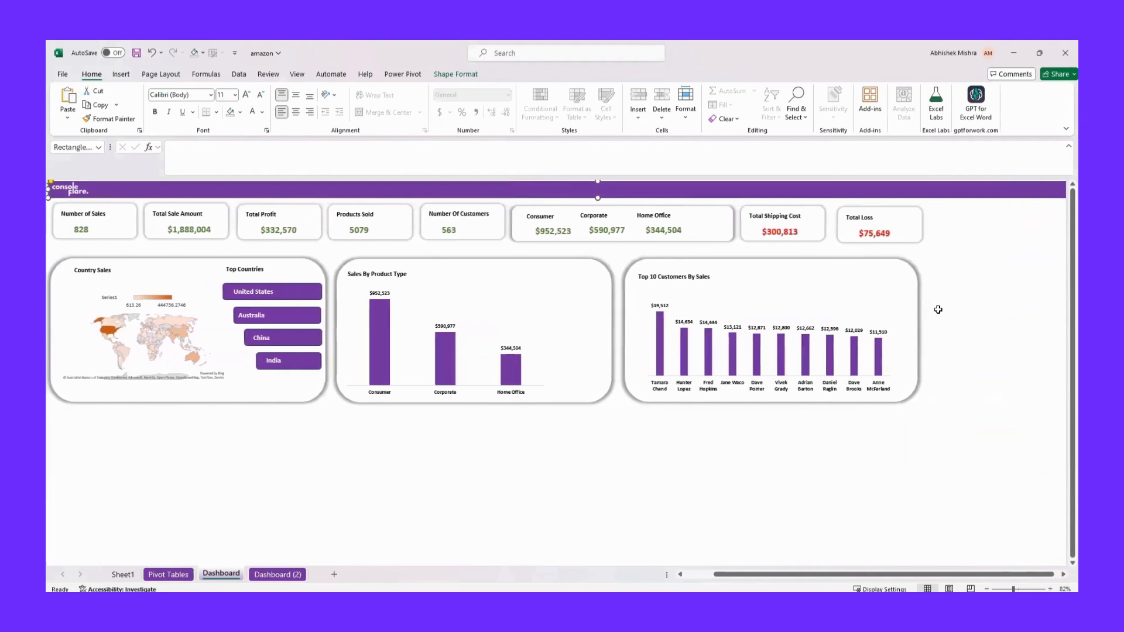
pyautogui.click(1009, 374)
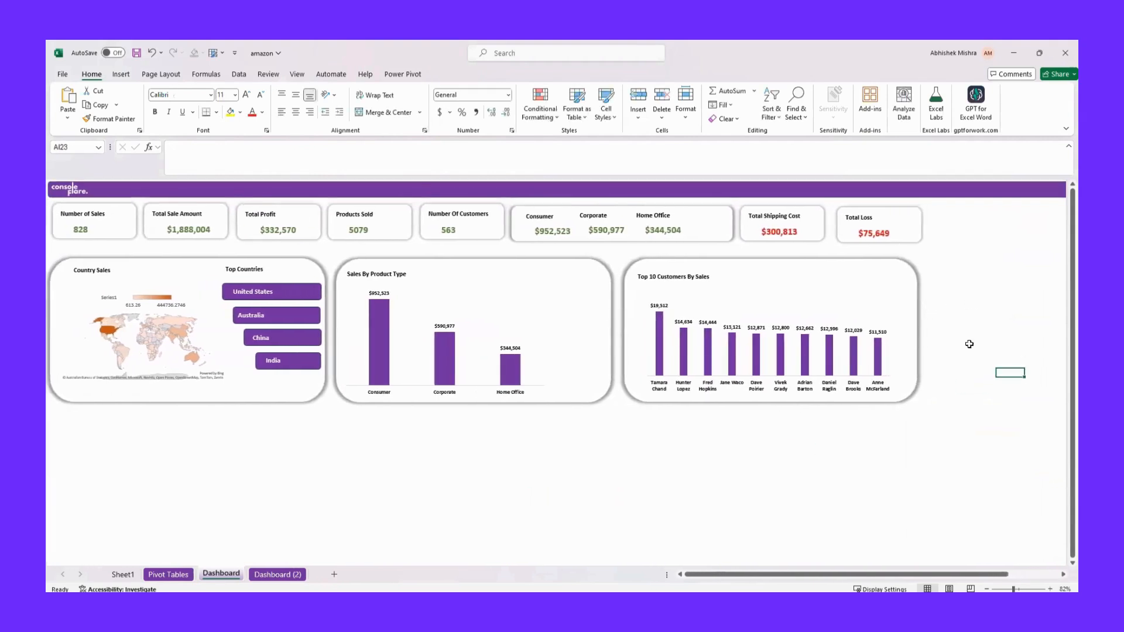
# Duplicate the rounded card behind the Top 10 Customers chart as a narrow blank panel in the empty area beside the chart
pyautogui.click(789, 260)
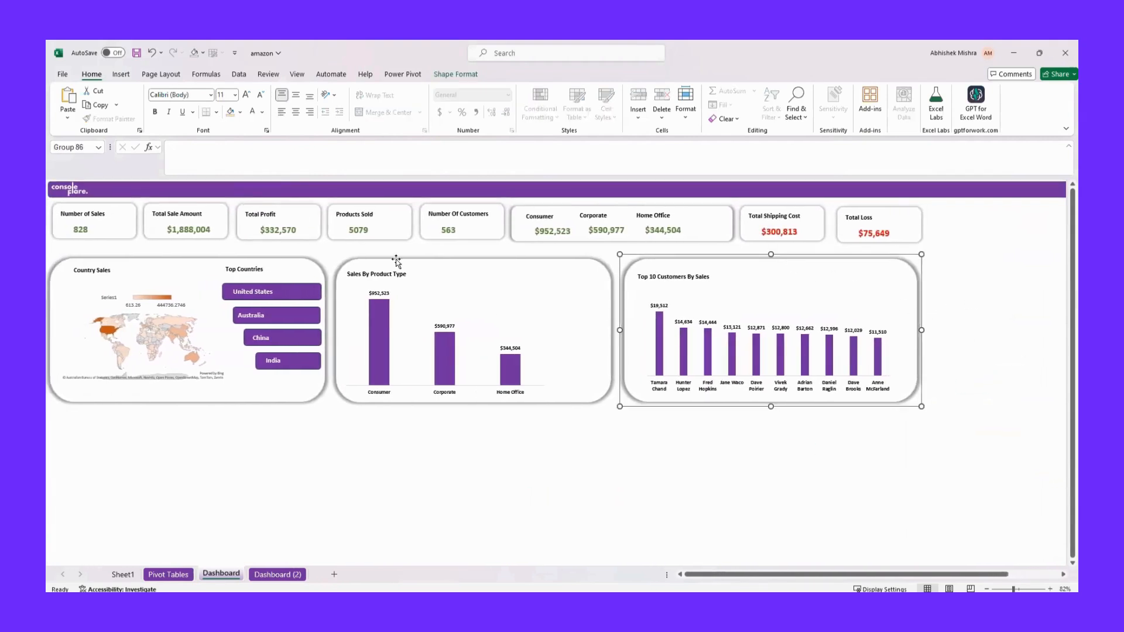
pyautogui.click(697, 265)
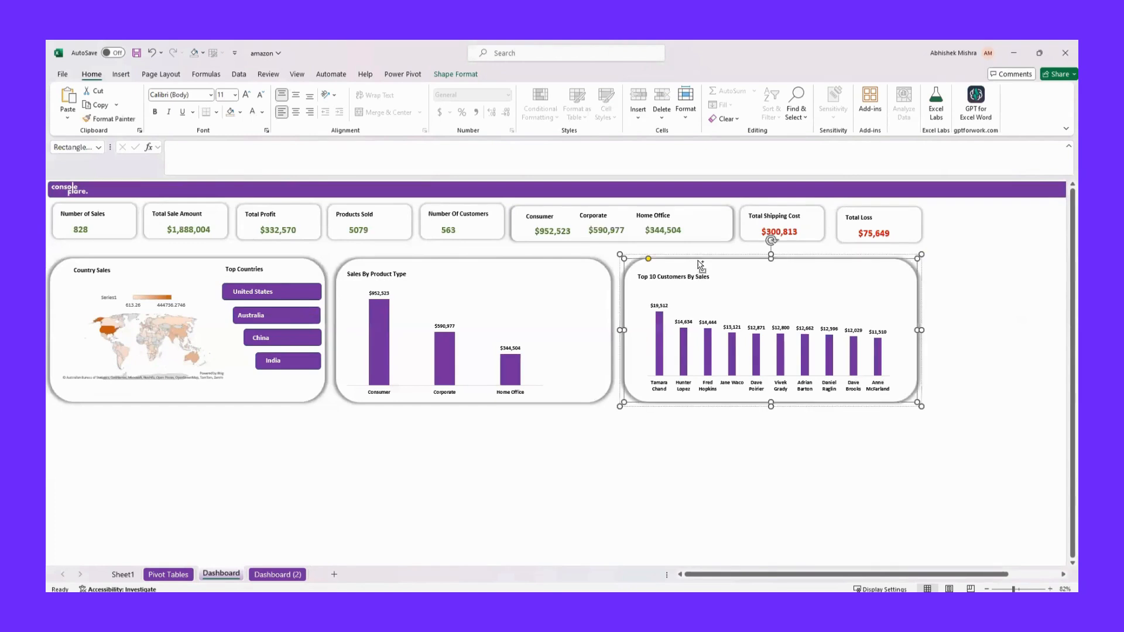
pyautogui.moveTo(700, 265); pyautogui.dragTo(795, 283)
pyautogui.press('Delete')
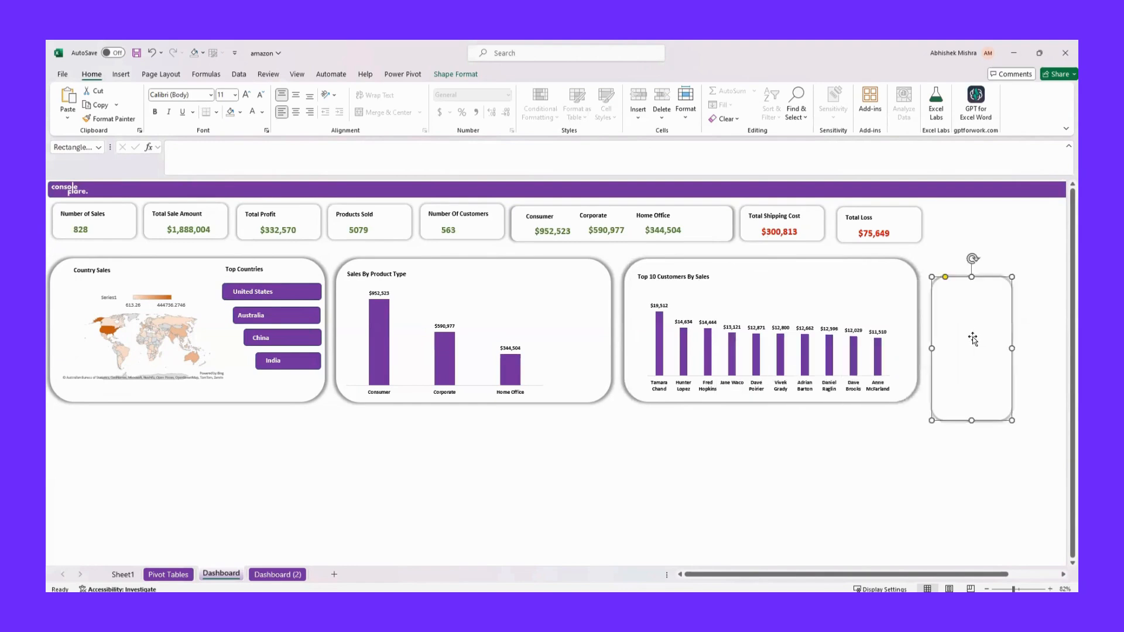
pyautogui.moveTo(973, 337); pyautogui.dragTo(1020, 343)
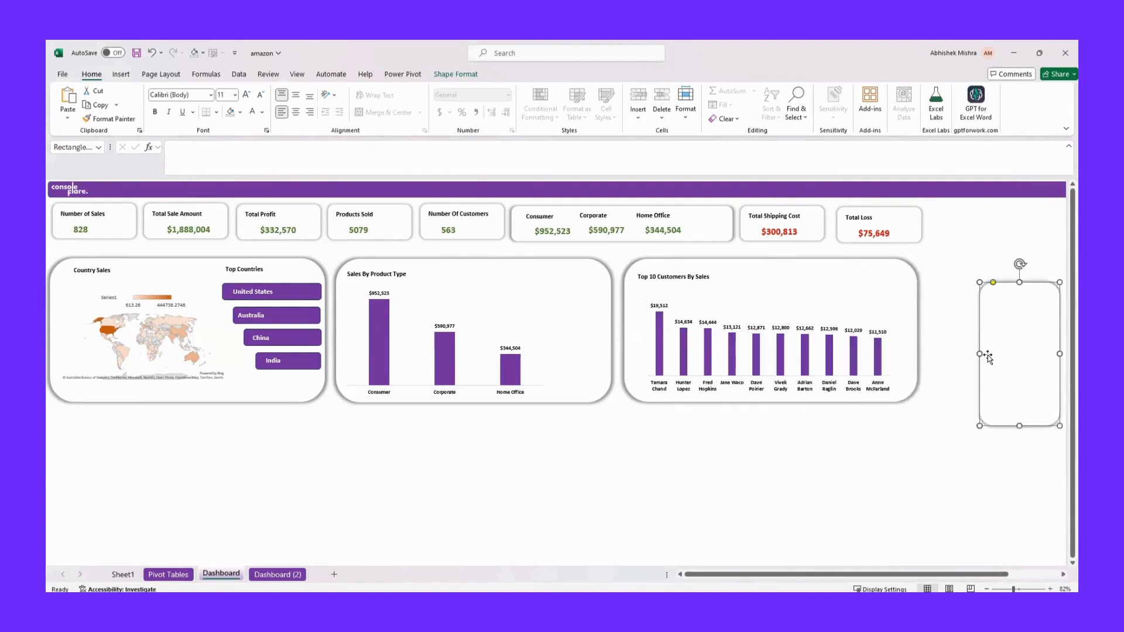
# Stretch the blank panel into a tall filter sidebar that fills the space beside the KPI cards and charts
pyautogui.press('Delete')
pyautogui.moveTo(925, 282); pyautogui.dragTo(1059, 426)
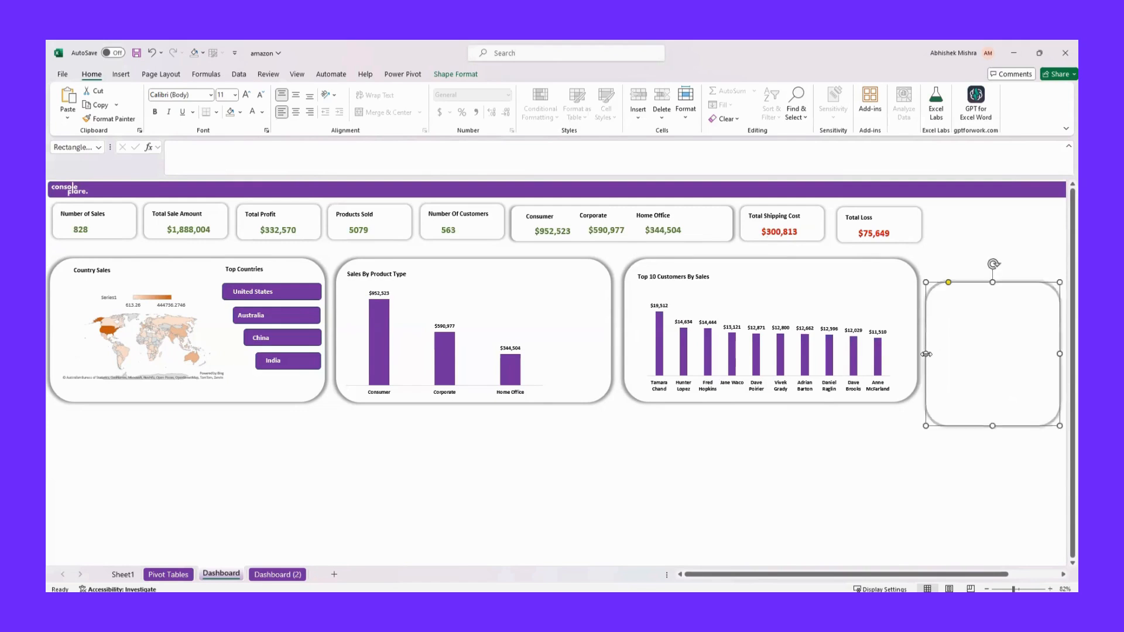
pyautogui.moveTo(990, 281); pyautogui.dragTo(983, 212)
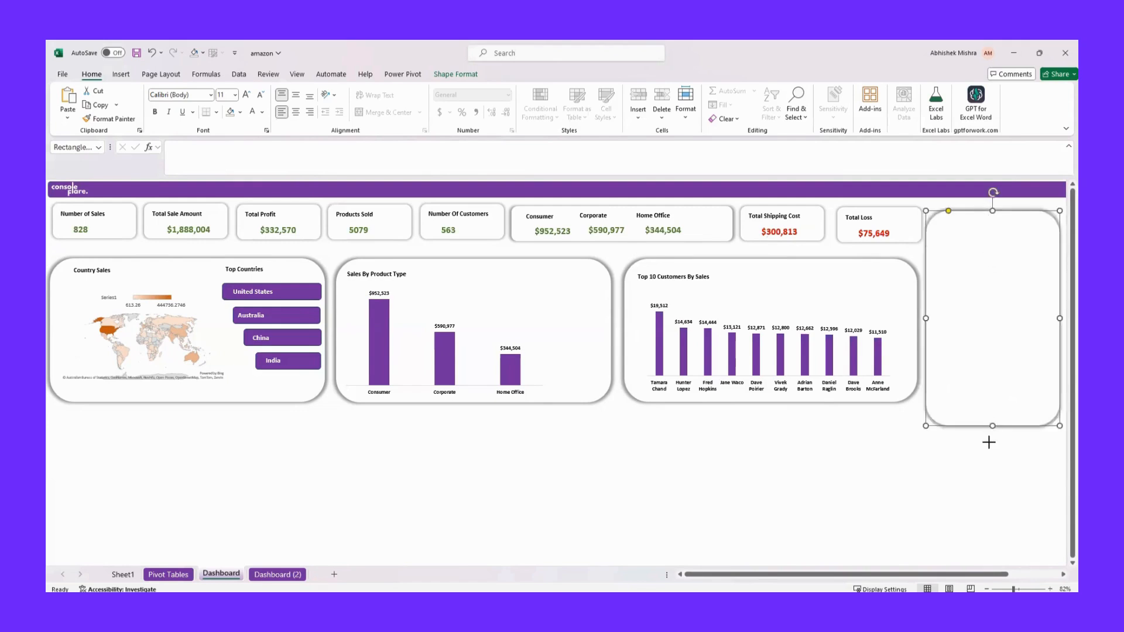
pyautogui.press('Delete')
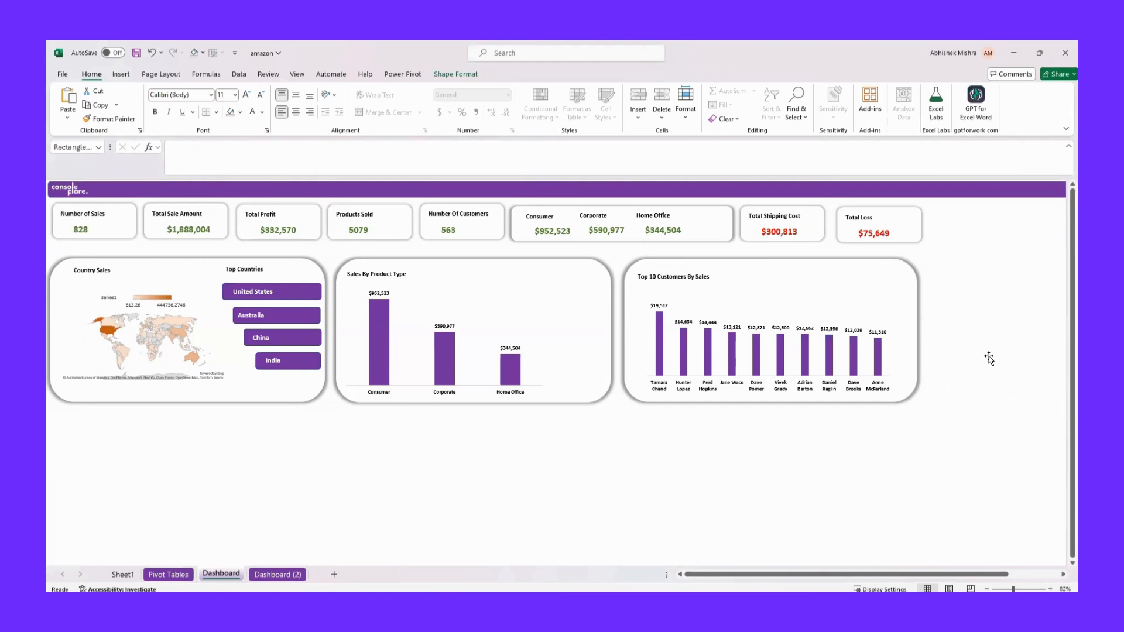
pyautogui.hotkey('ctrl', 'z')
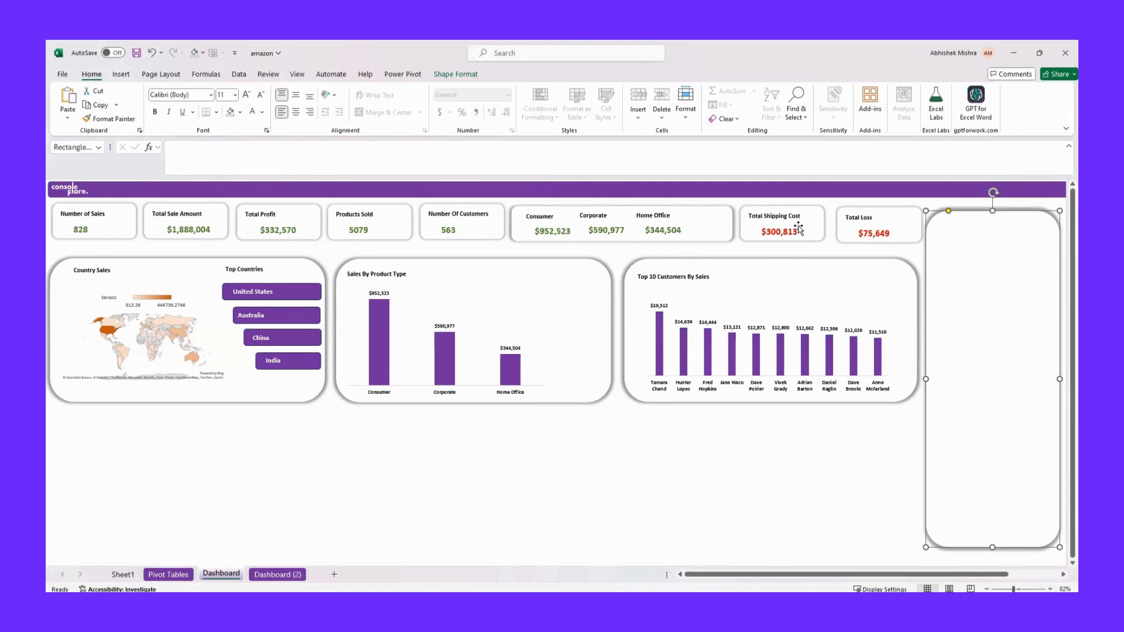
# Copy the Total Shipping Cost label and place the copy at the top of the blank sidebar panel
pyautogui.doubleClick(761, 218)
pyautogui.click(753, 209)
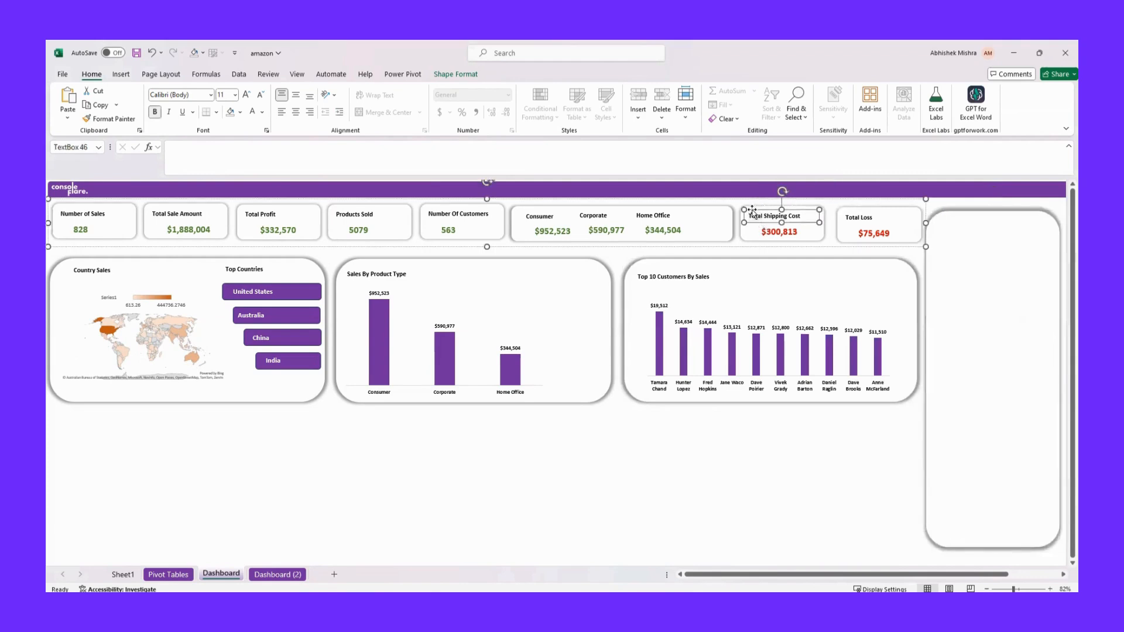
pyautogui.hotkey('ctrl', 'c')
pyautogui.hotkey('ctrl', 'v')
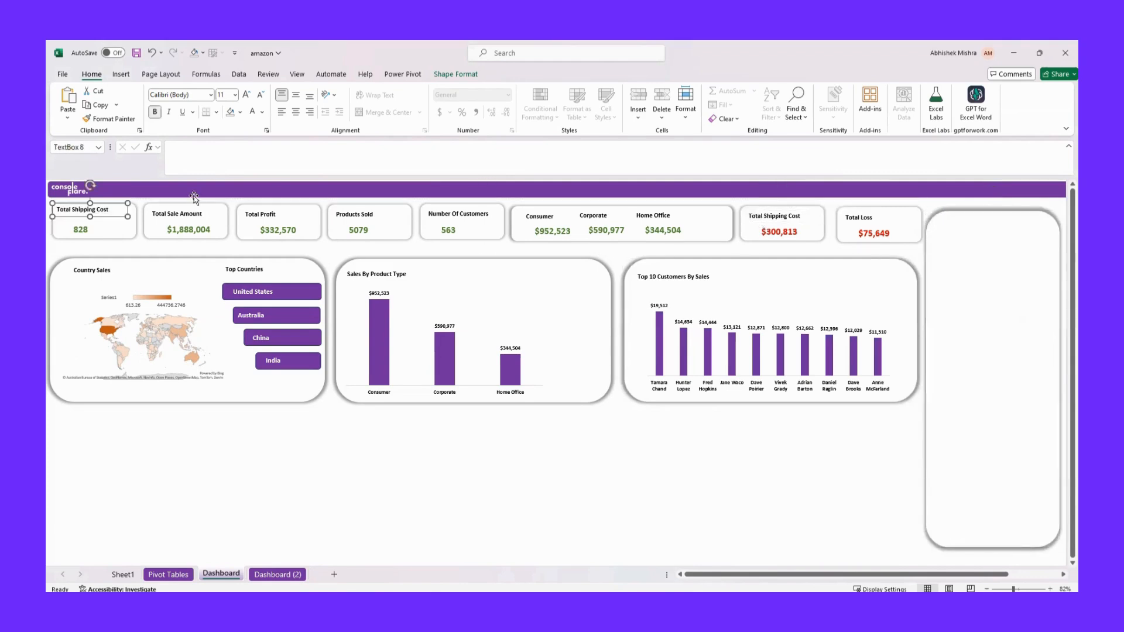
pyautogui.moveTo(73, 205); pyautogui.dragTo(952, 221)
# Change the text of the copied label in the sidebar panel to "Filter By Year"
pyautogui.click(993, 230)
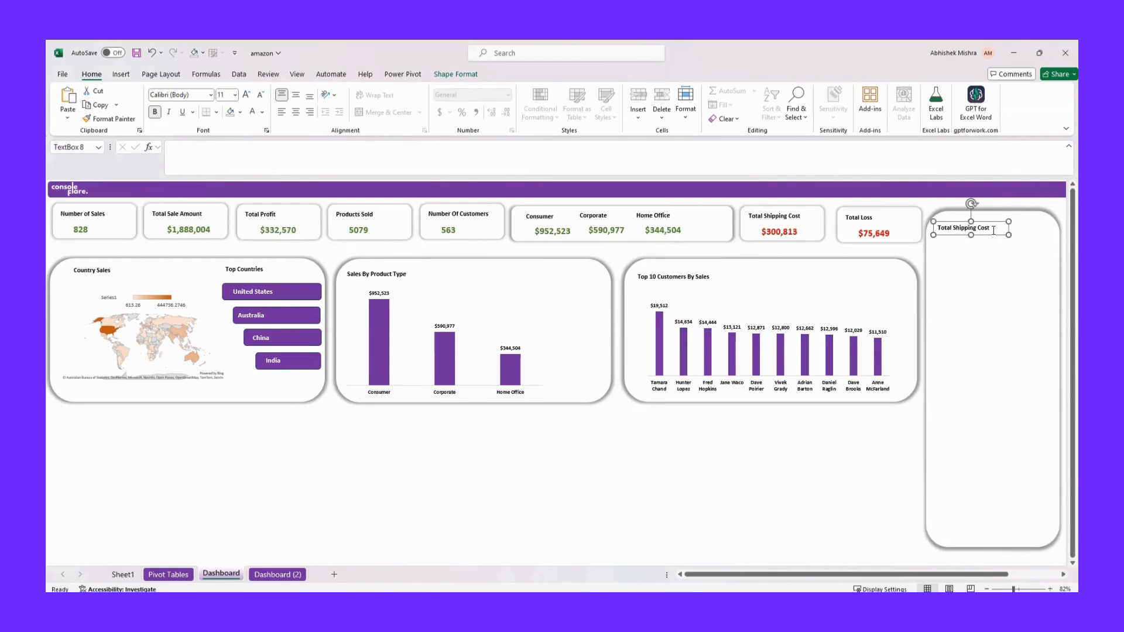
pyautogui.hotkey('ctrl', 'a')
pyautogui.write('F')
pyautogui.click(1021, 288)
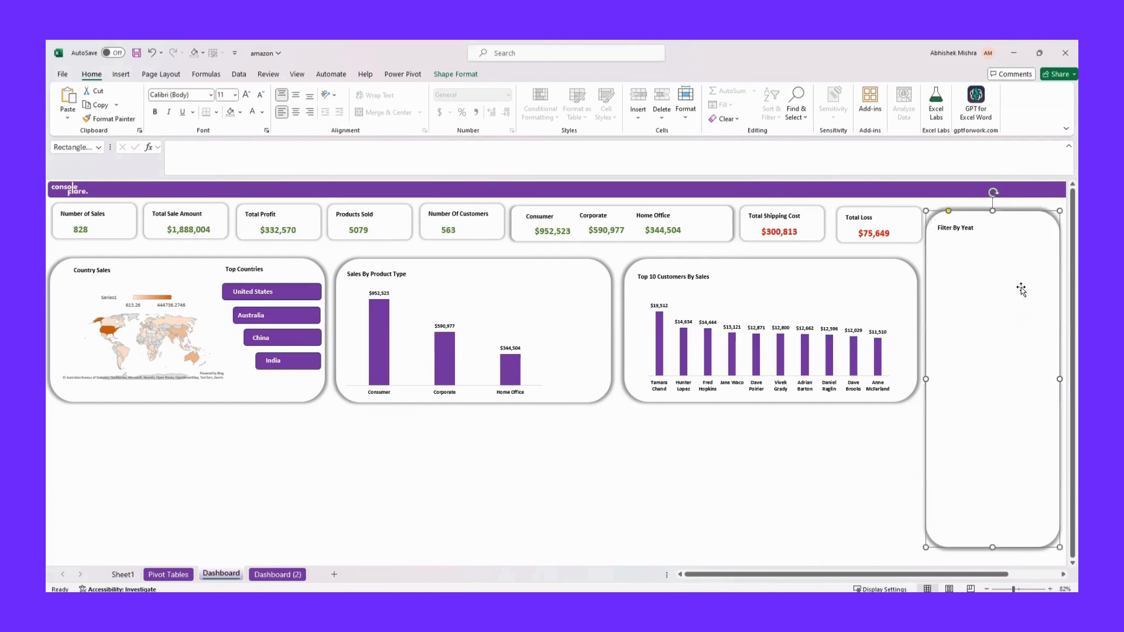
pyautogui.click(976, 227)
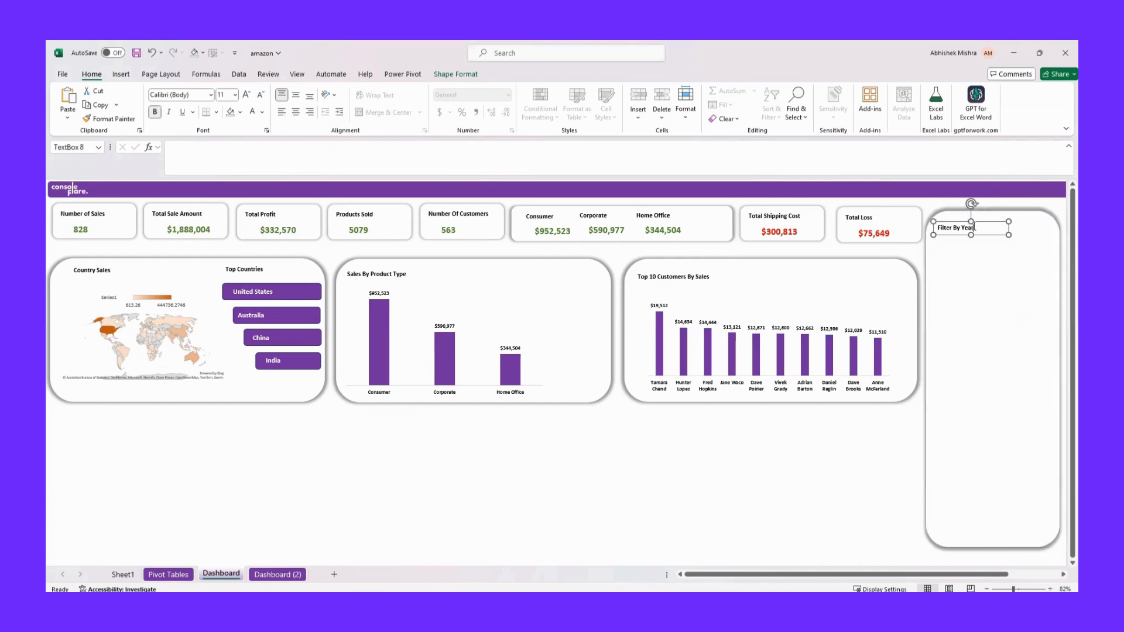
pyautogui.click(287, 308)
pyautogui.click(288, 311)
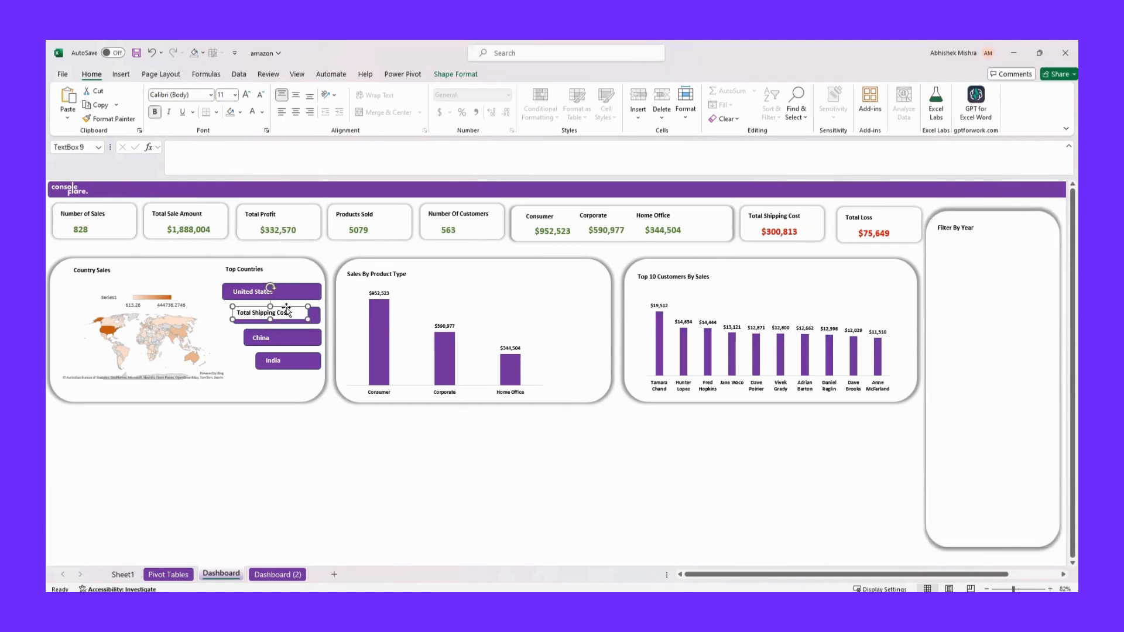
pyautogui.click(299, 354)
pyautogui.click(297, 354)
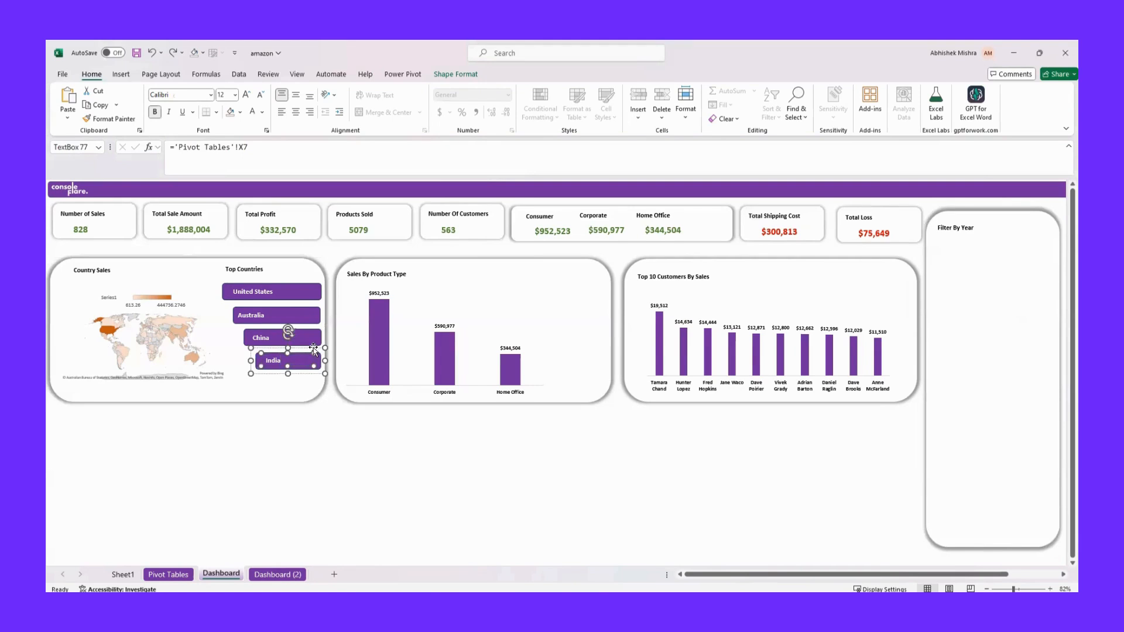
pyautogui.click(314, 352)
pyautogui.click(317, 354)
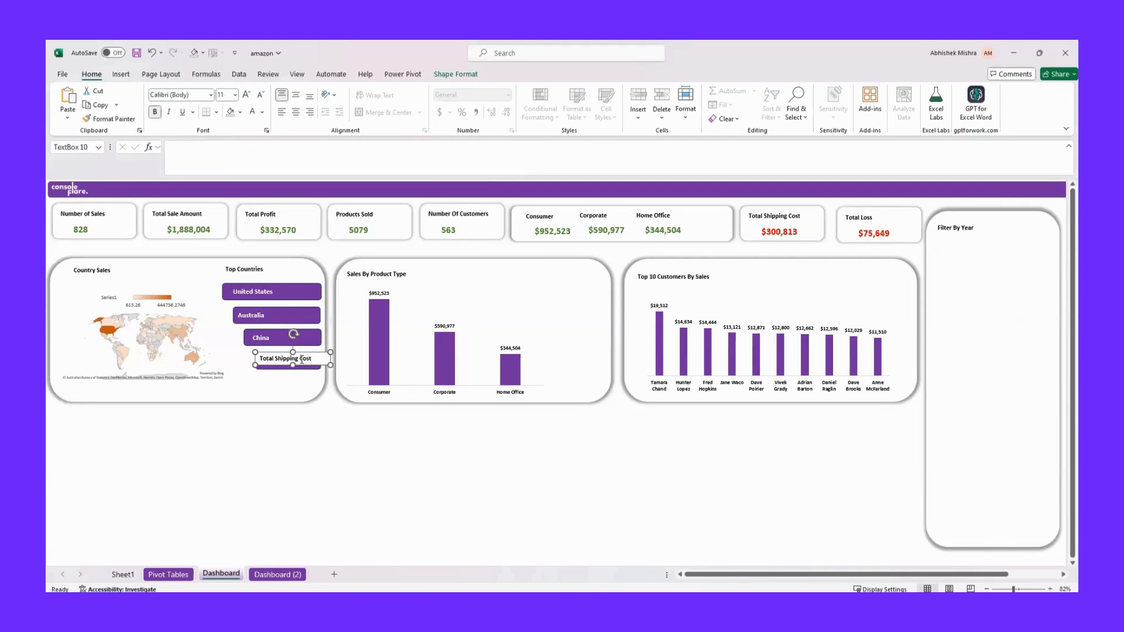
# Copy the purple bar behind Australia onto the Filter By Year label and send the copy backward behind the text
pyautogui.click(289, 313)
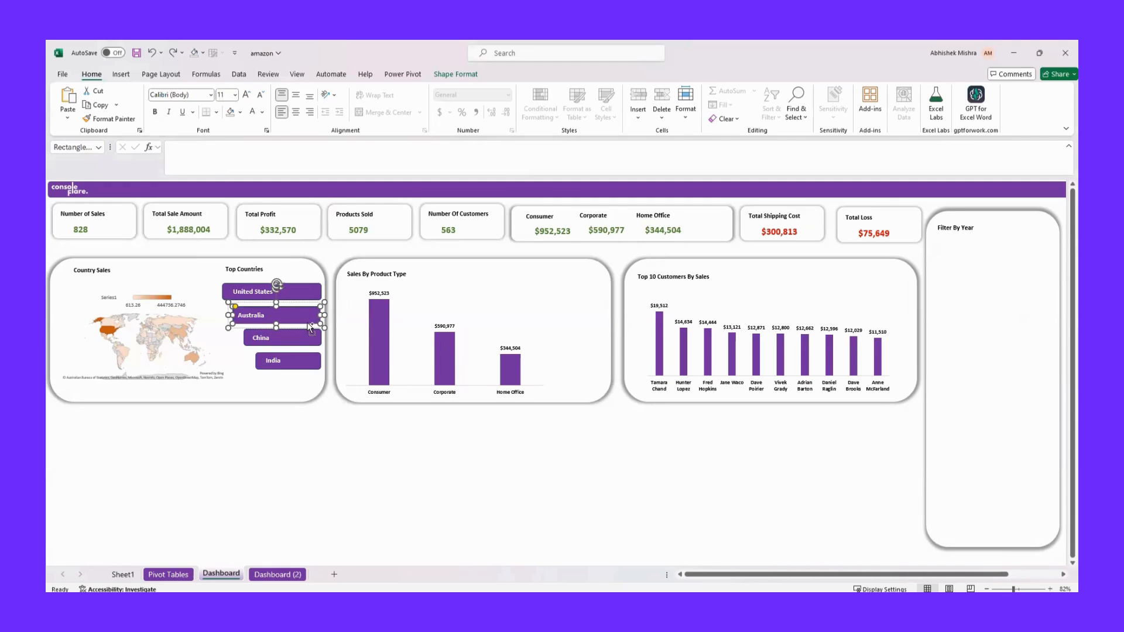
pyautogui.moveTo(295, 323); pyautogui.dragTo(989, 228)
pyautogui.rightClick(995, 229)
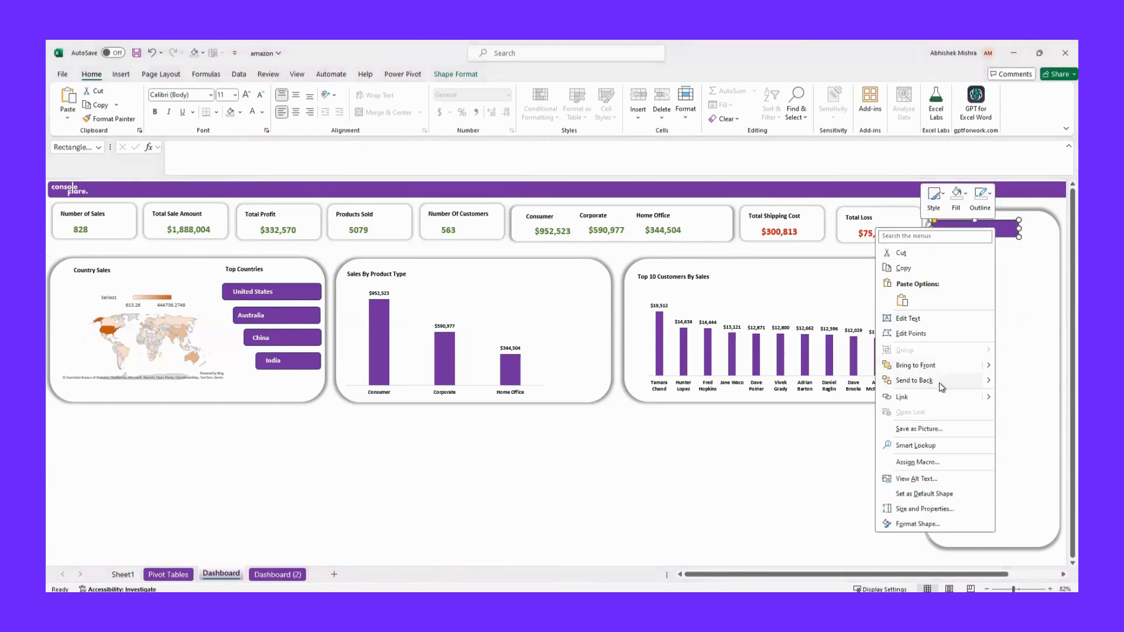
pyautogui.moveTo(982, 382)
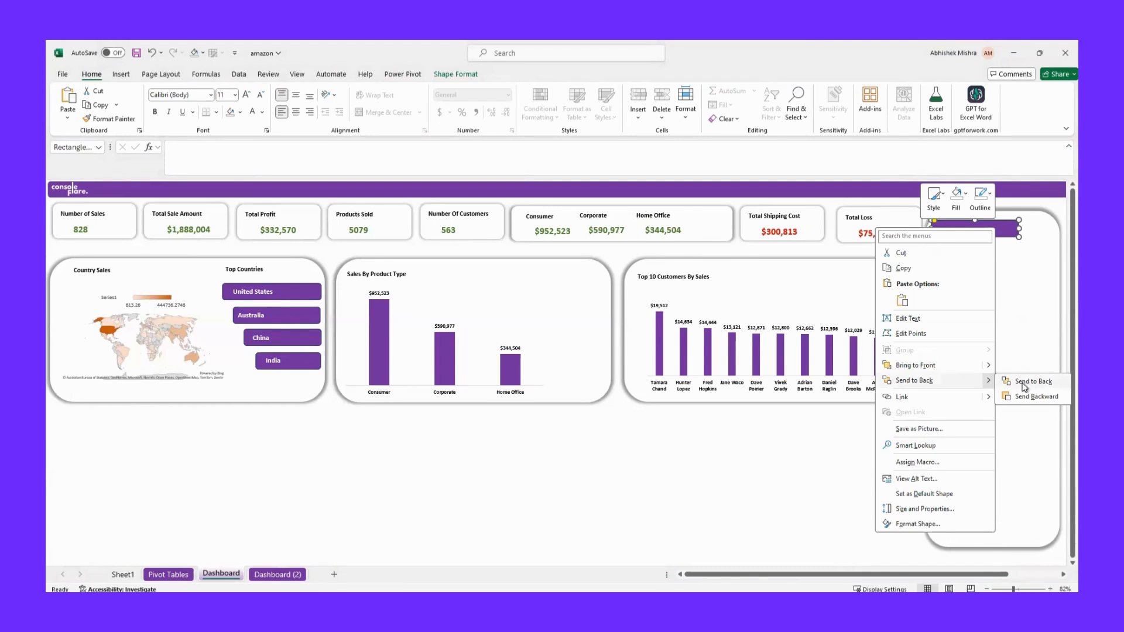
pyautogui.click(1023, 398)
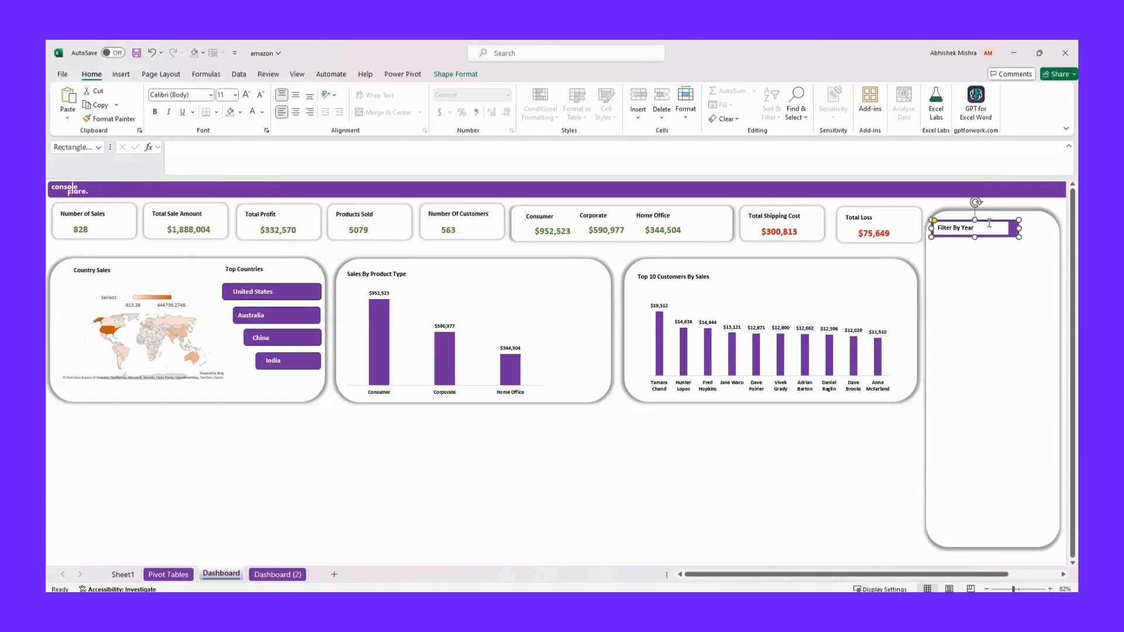
# Set the Filter By Year text box to No Fill so the purple bar shows behind it
pyautogui.click(989, 224)
pyautogui.click(990, 287)
pyautogui.rightClick(976, 224)
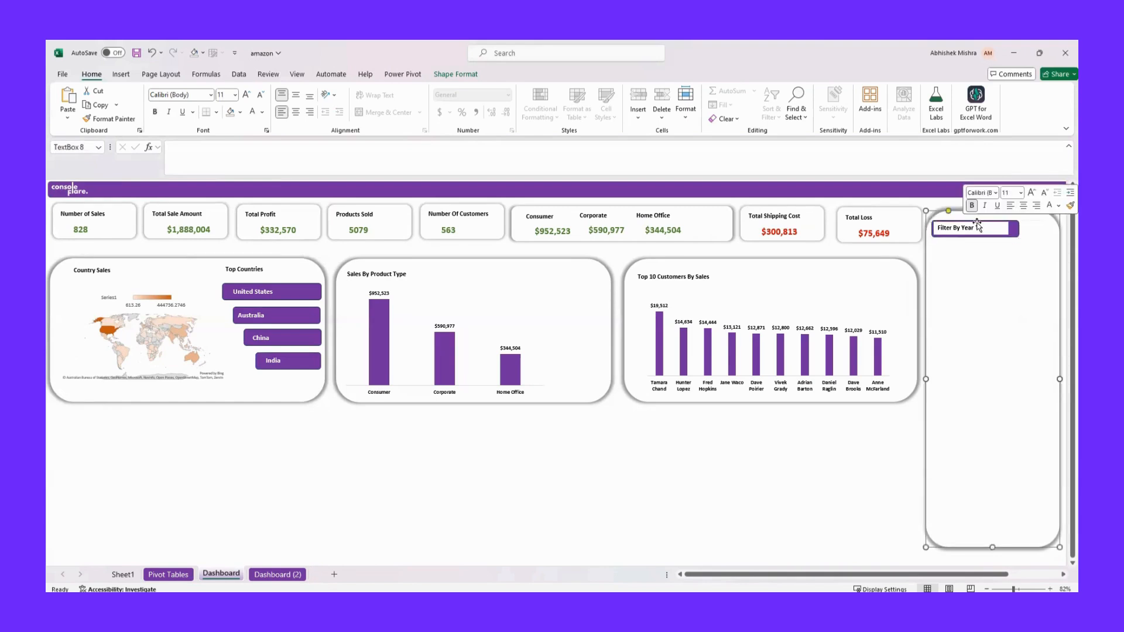
pyautogui.click(976, 223)
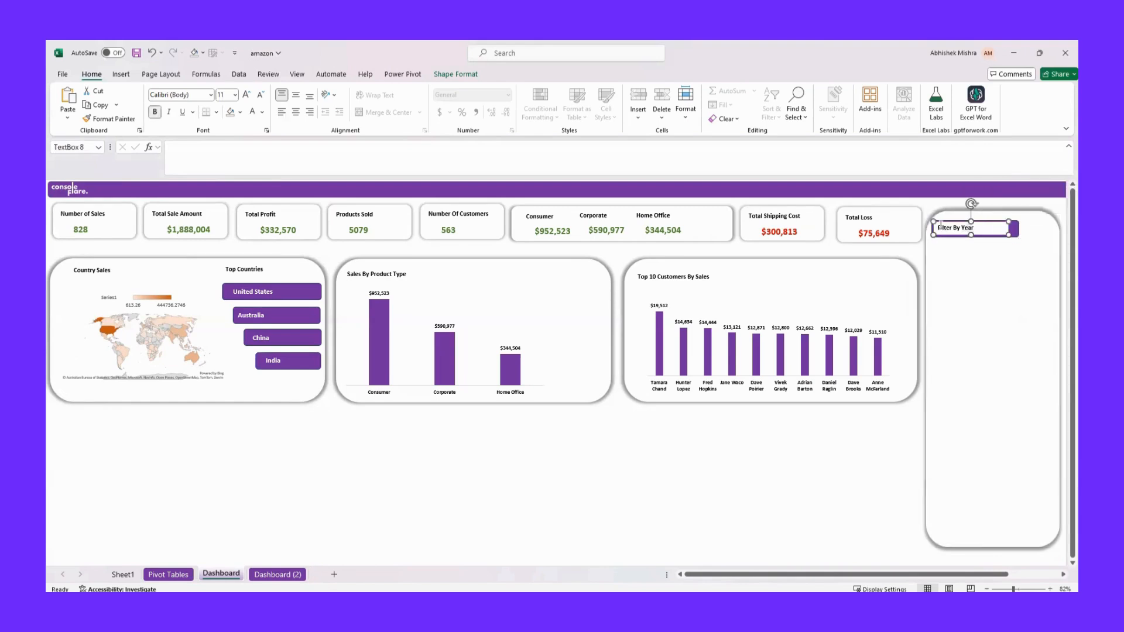
pyautogui.click(456, 75)
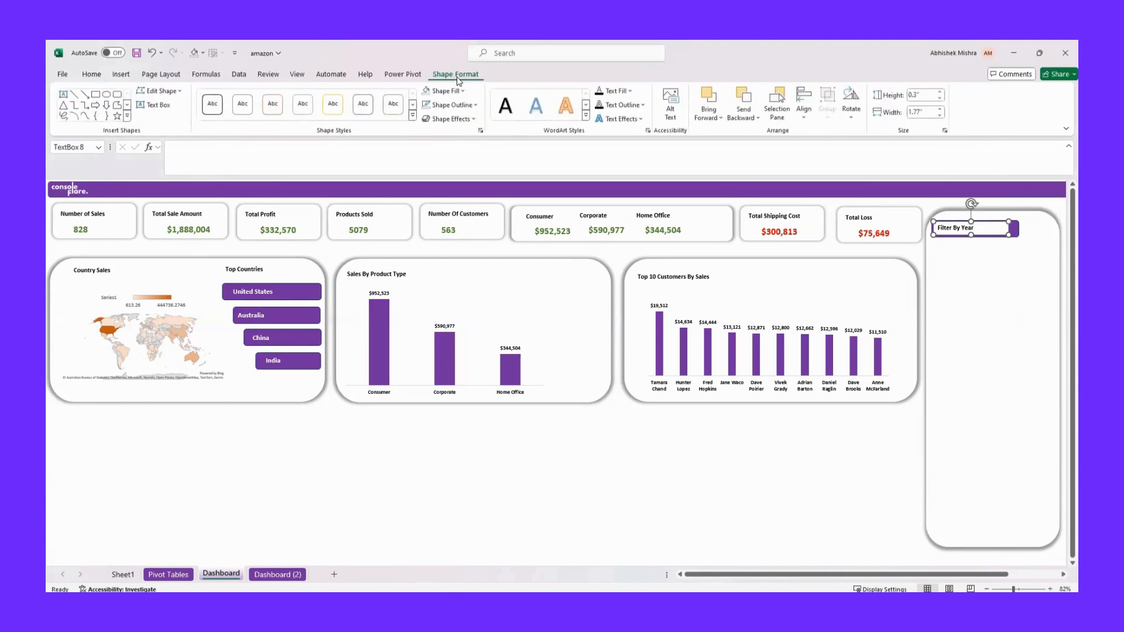
pyautogui.click(462, 91)
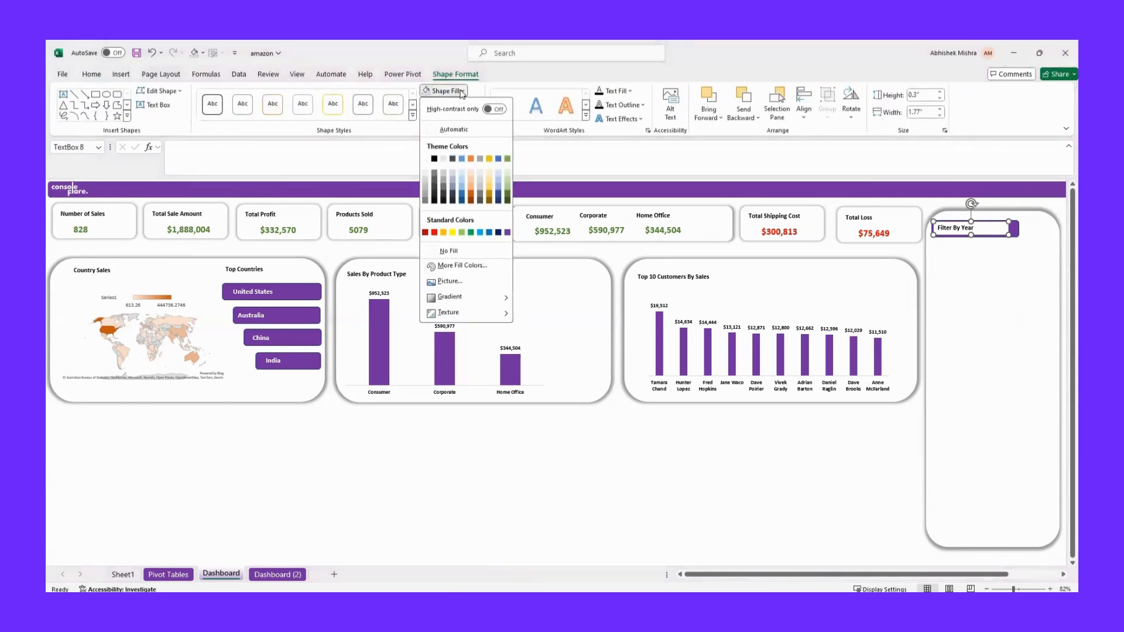
pyautogui.click(446, 251)
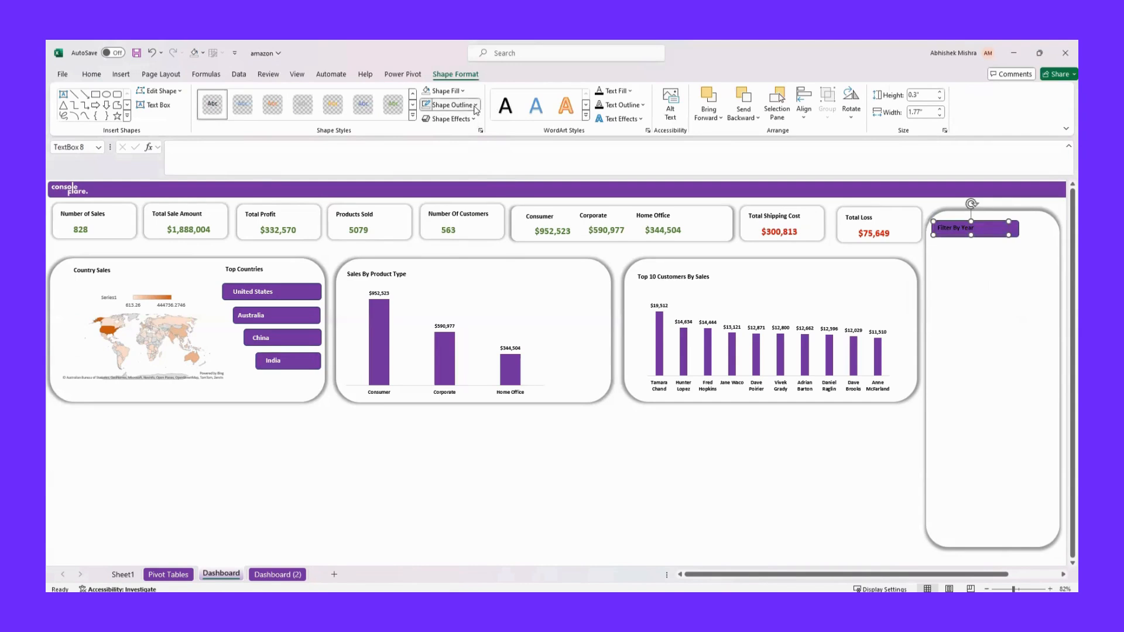
# Remove the outline of the Filter By Year text box and set its font color to white
pyautogui.click(474, 106)
pyautogui.click(448, 264)
pyautogui.click(91, 74)
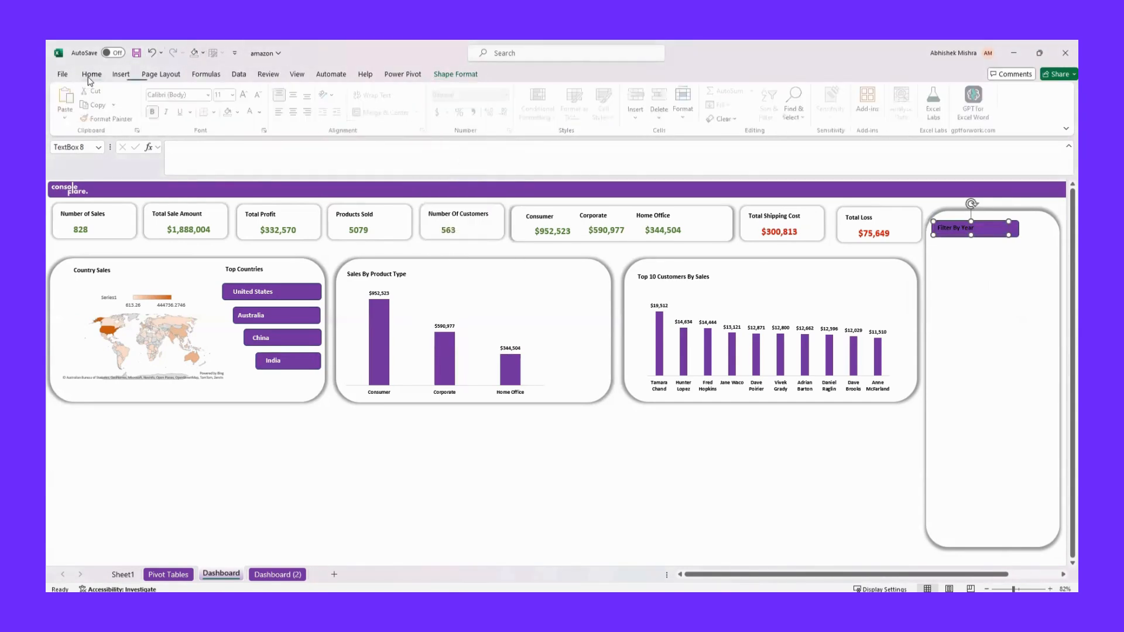
pyautogui.click(262, 112)
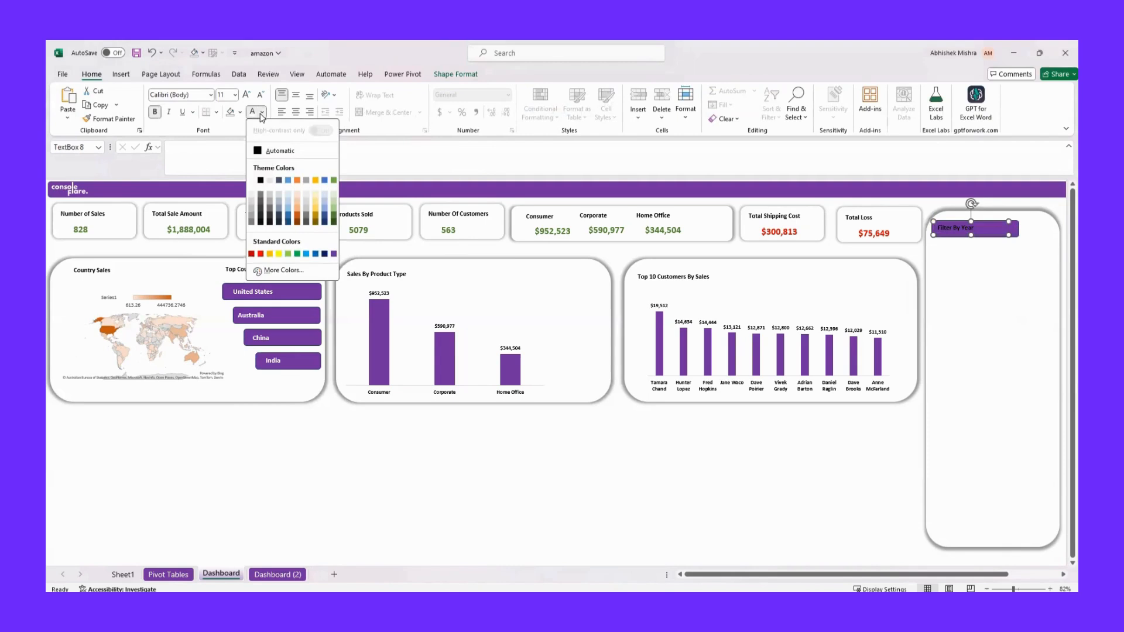
pyautogui.click(251, 180)
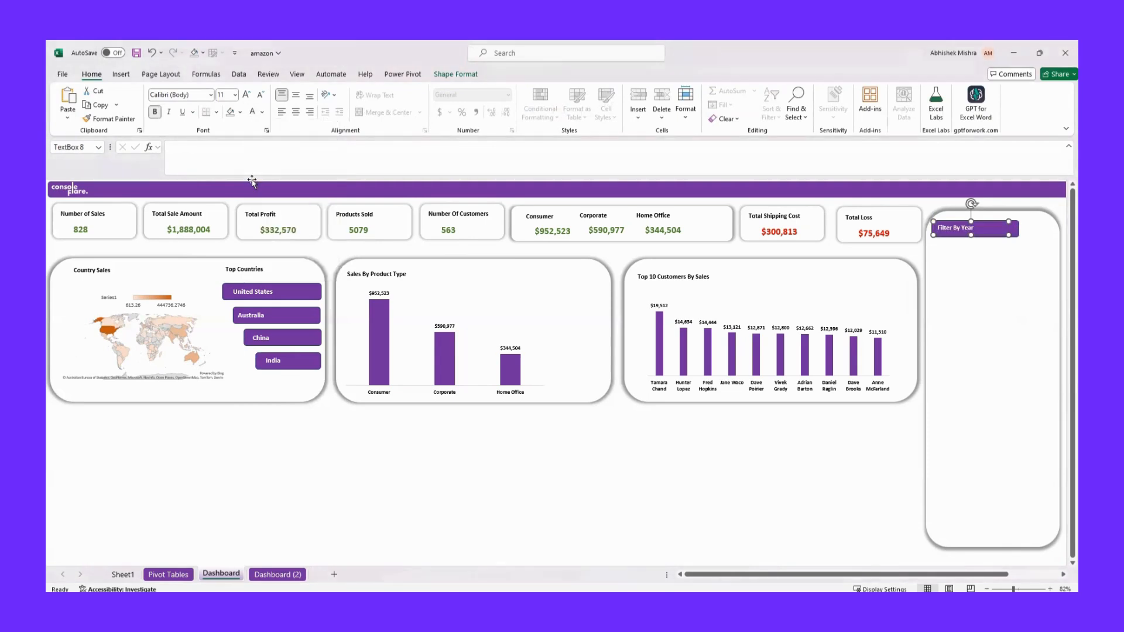
pyautogui.click(986, 263)
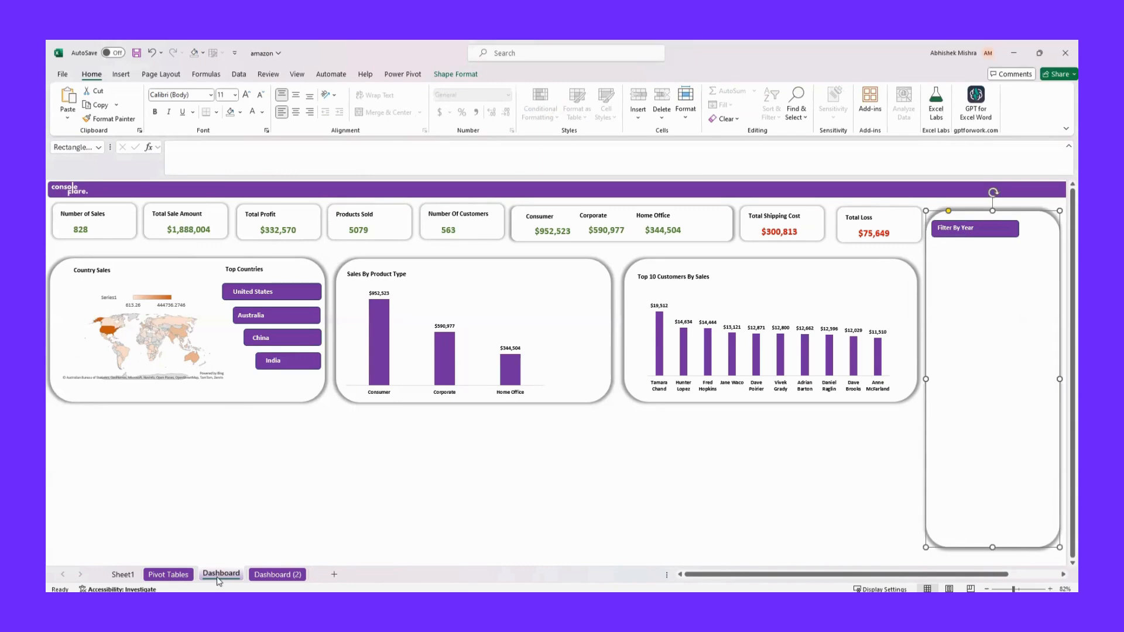
# On the Pivot Tables sheet, select the pivot table of sales by customer name
pyautogui.click(166, 575)
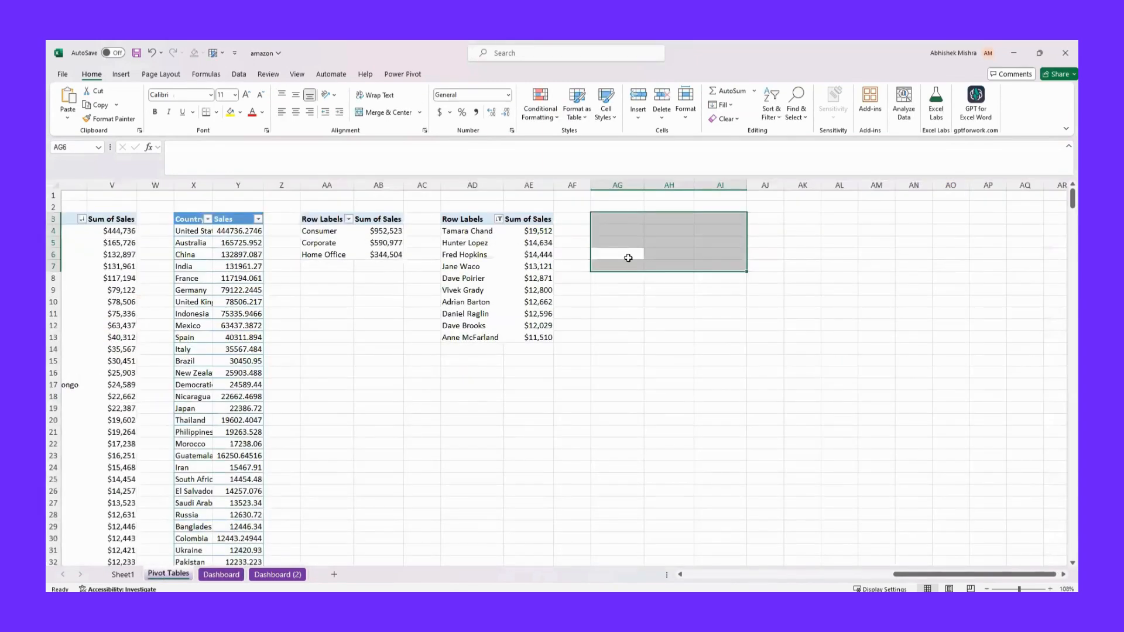
pyautogui.click(459, 275)
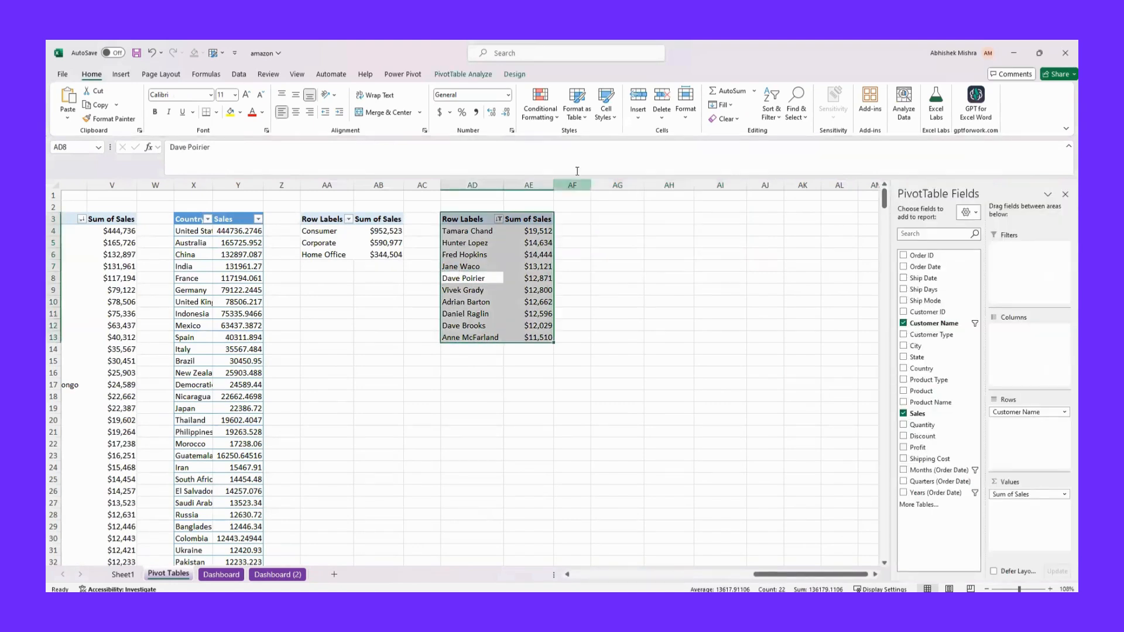
pyautogui.click(120, 76)
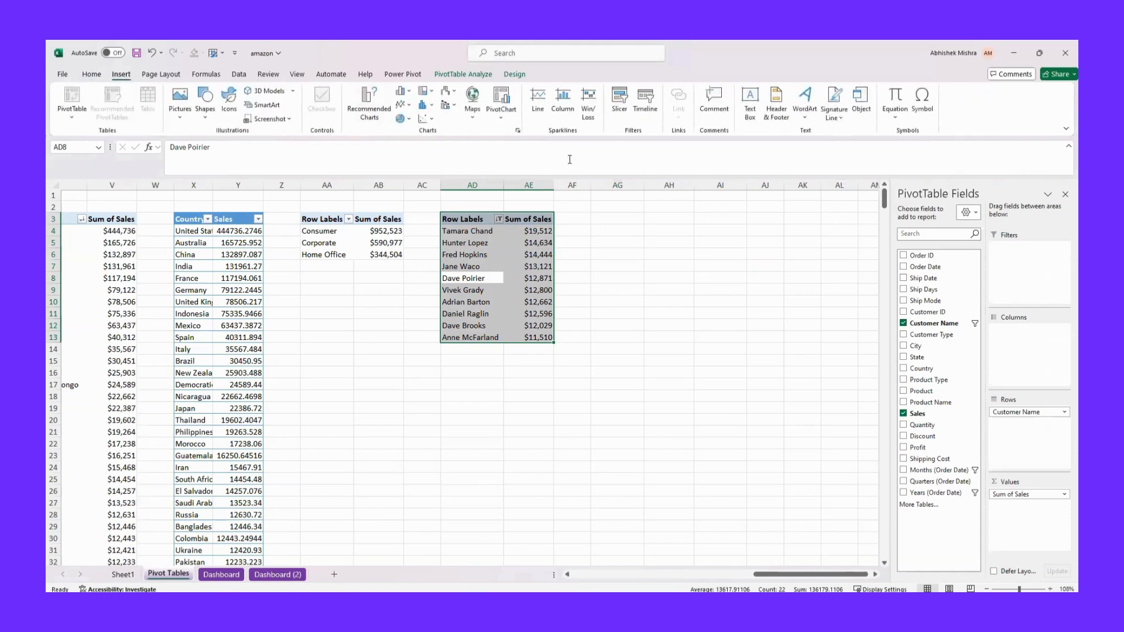
pyautogui.click(621, 113)
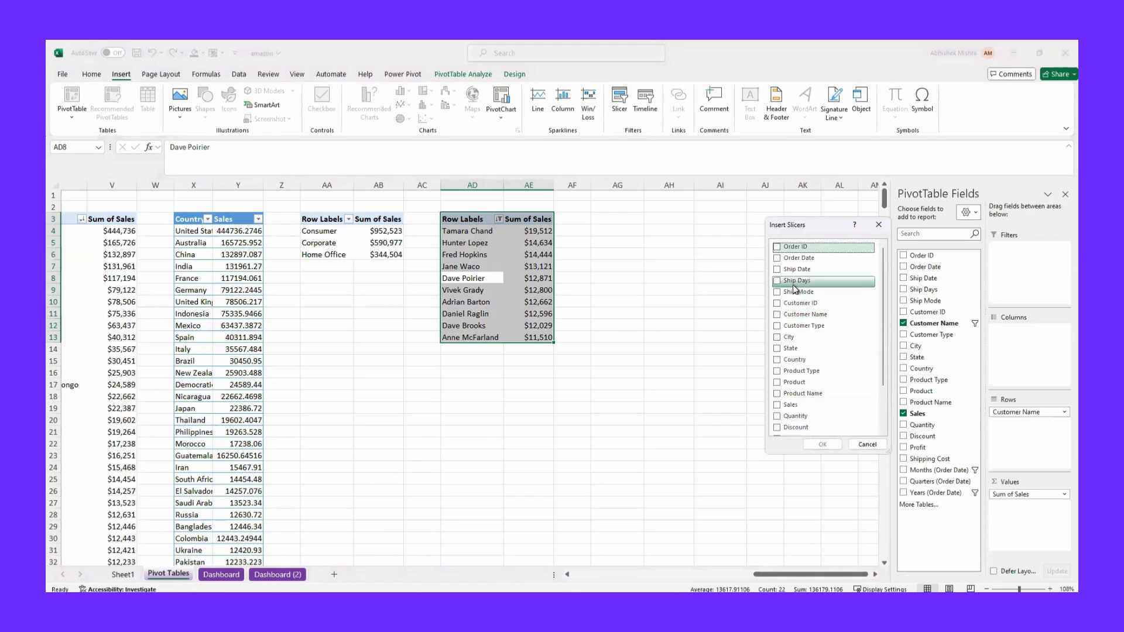
pyautogui.scroll(-2, 790, 366)
pyautogui.scroll(3, 787, 275)
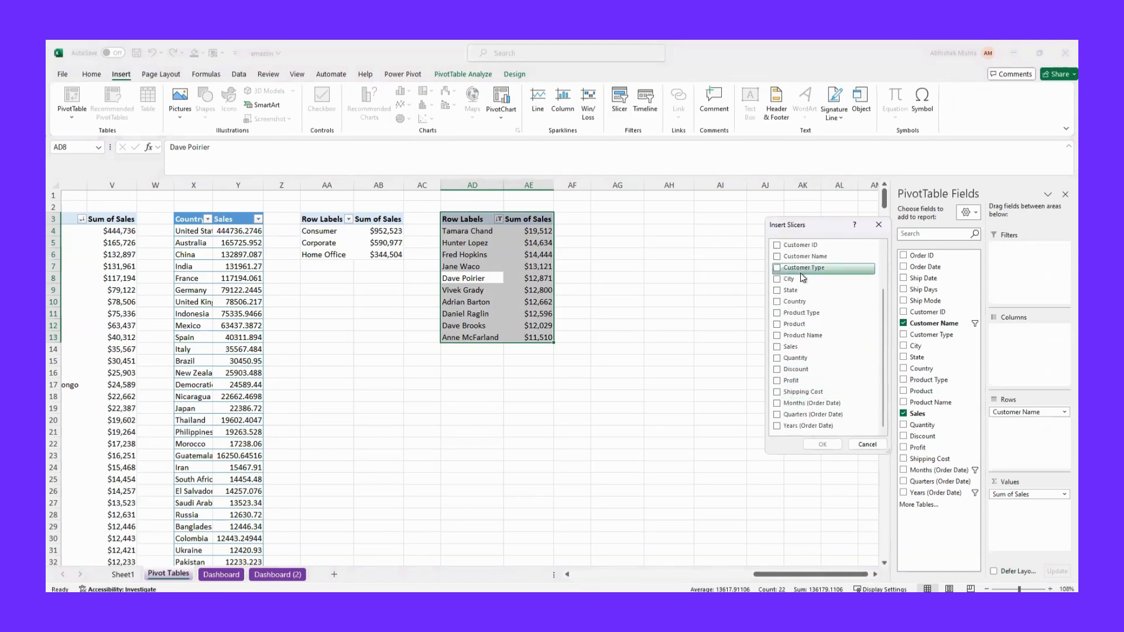
pyautogui.click(776, 259)
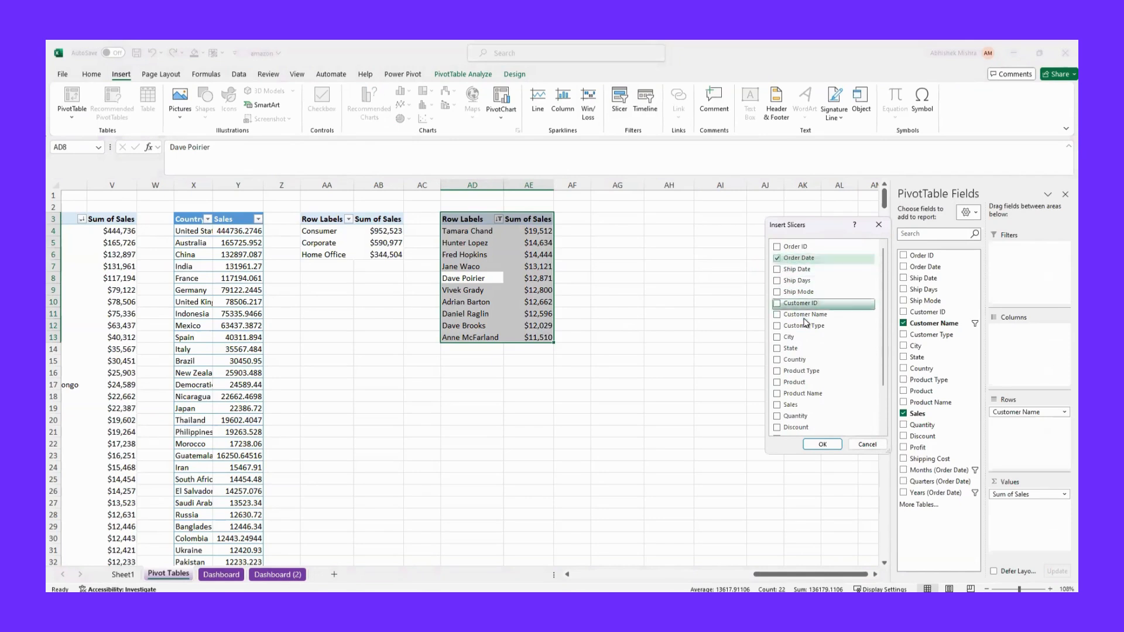
pyautogui.scroll(-2, 803, 319)
pyautogui.scroll(2, 806, 324)
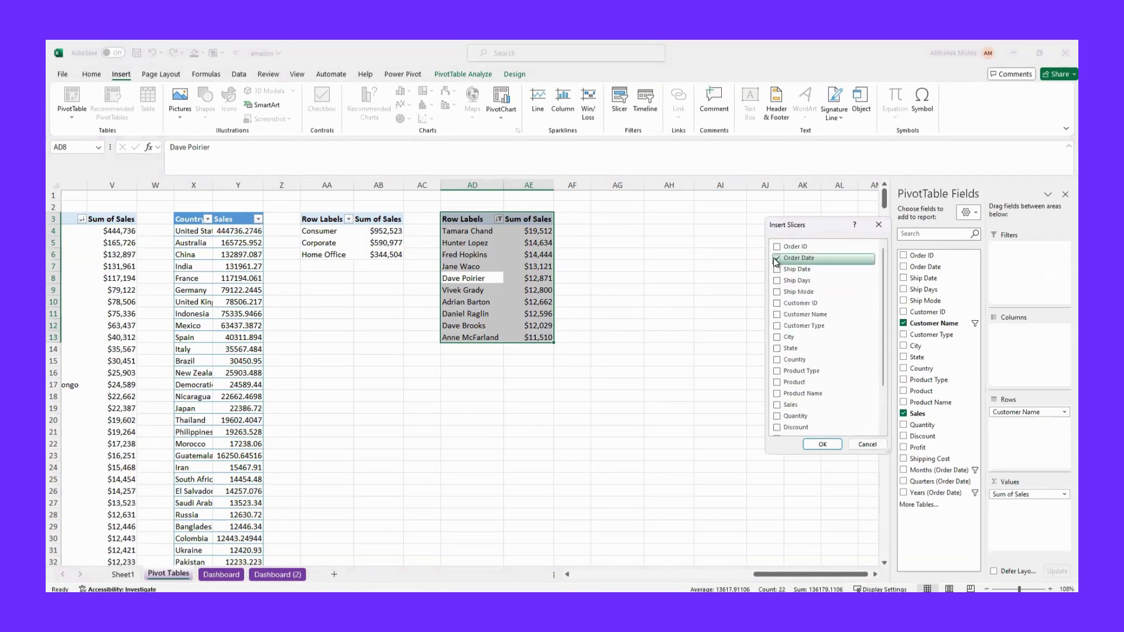
pyautogui.click(777, 259)
pyautogui.scroll(-2, 787, 404)
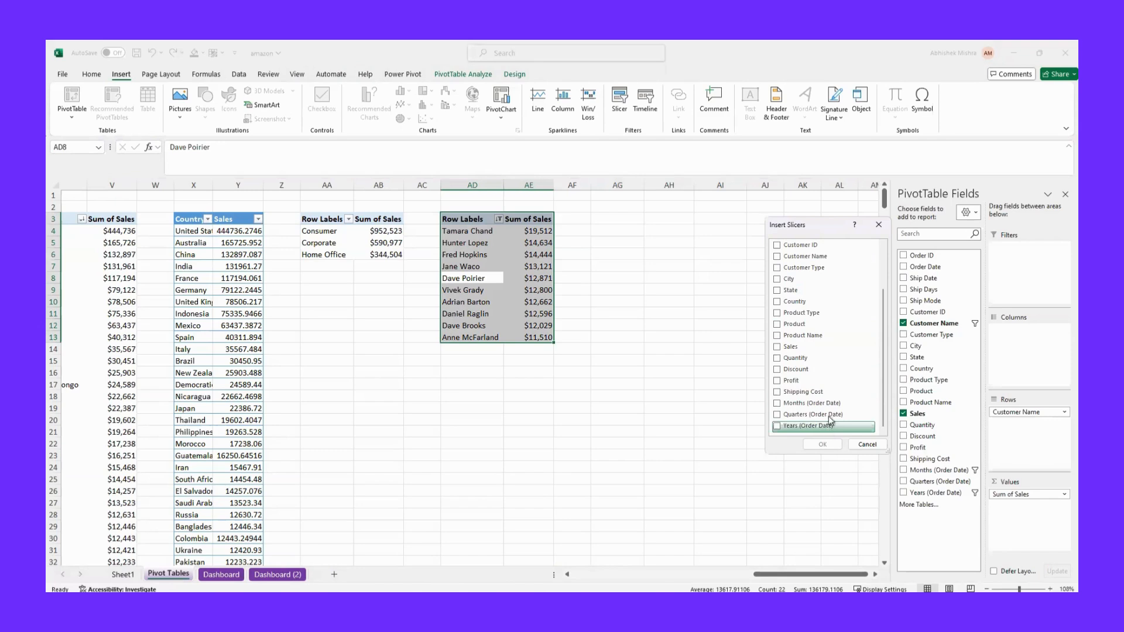
pyautogui.click(878, 224)
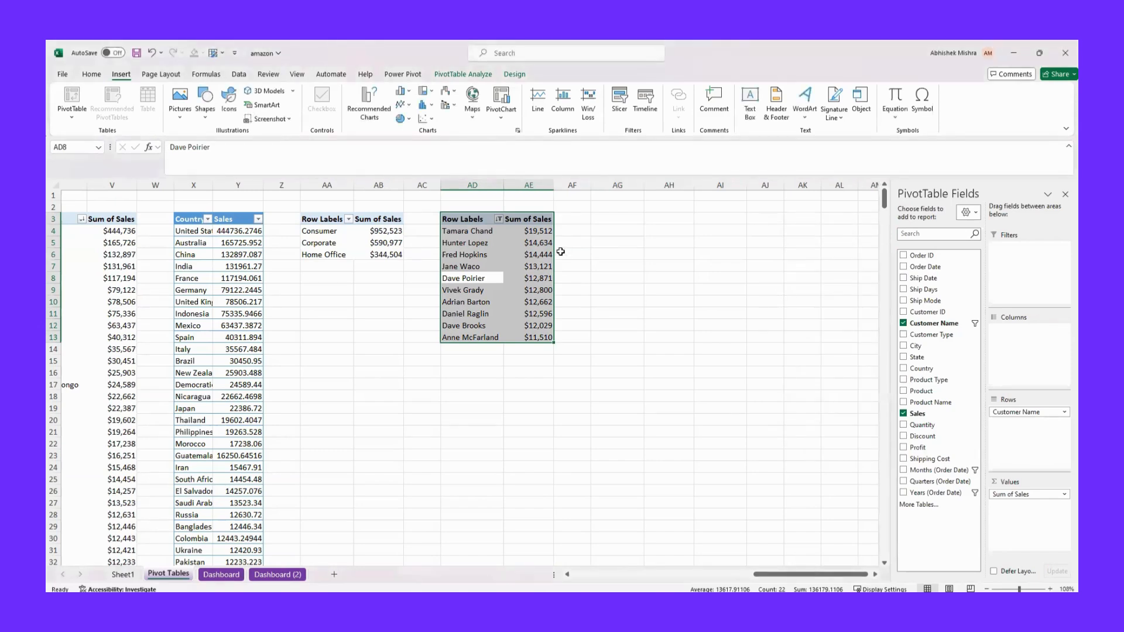
# Try adding the Order Date field to the customer pivot table, and remove it along with its Months, Quarters and Years fields
pyautogui.click(502, 257)
pyautogui.click(528, 274)
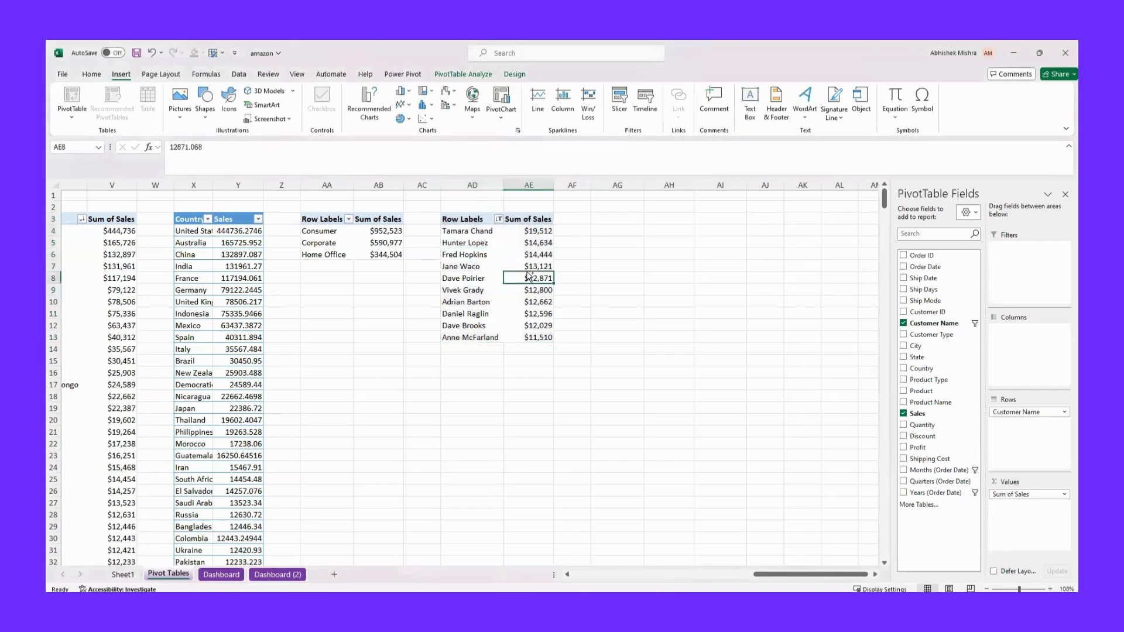
pyautogui.hotkey('ctrl', 'a')
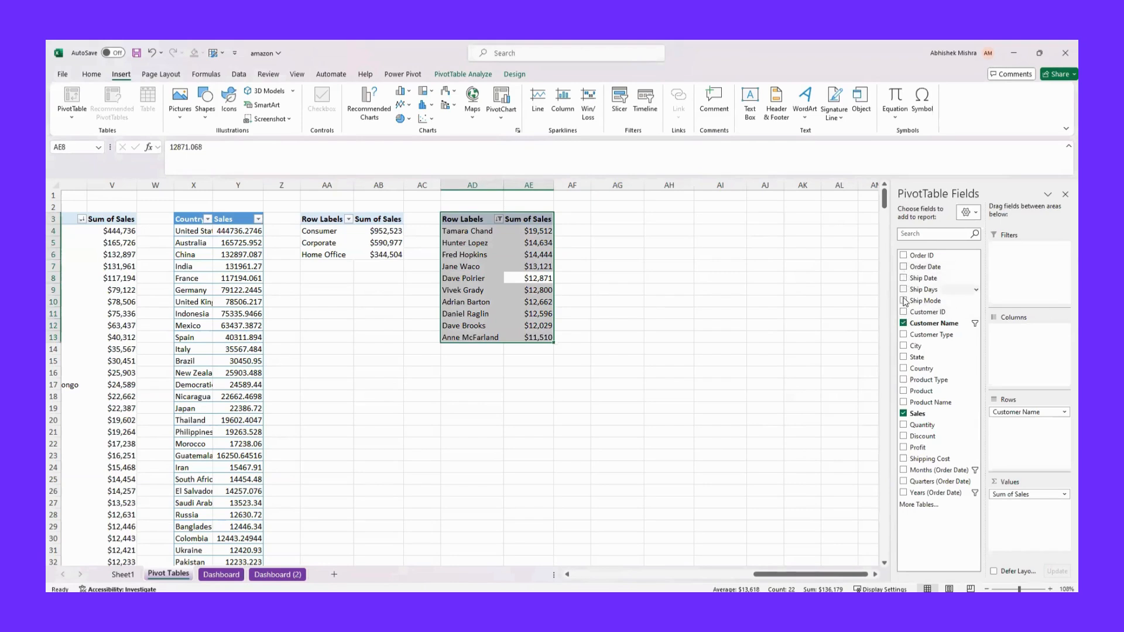
pyautogui.click(904, 267)
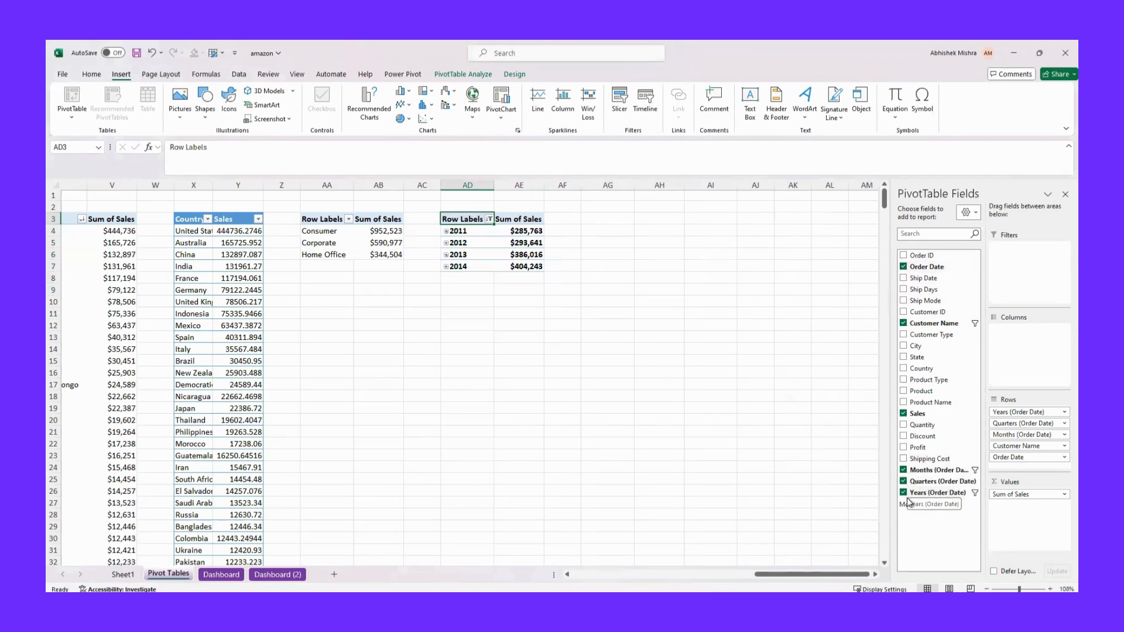
pyautogui.click(903, 267)
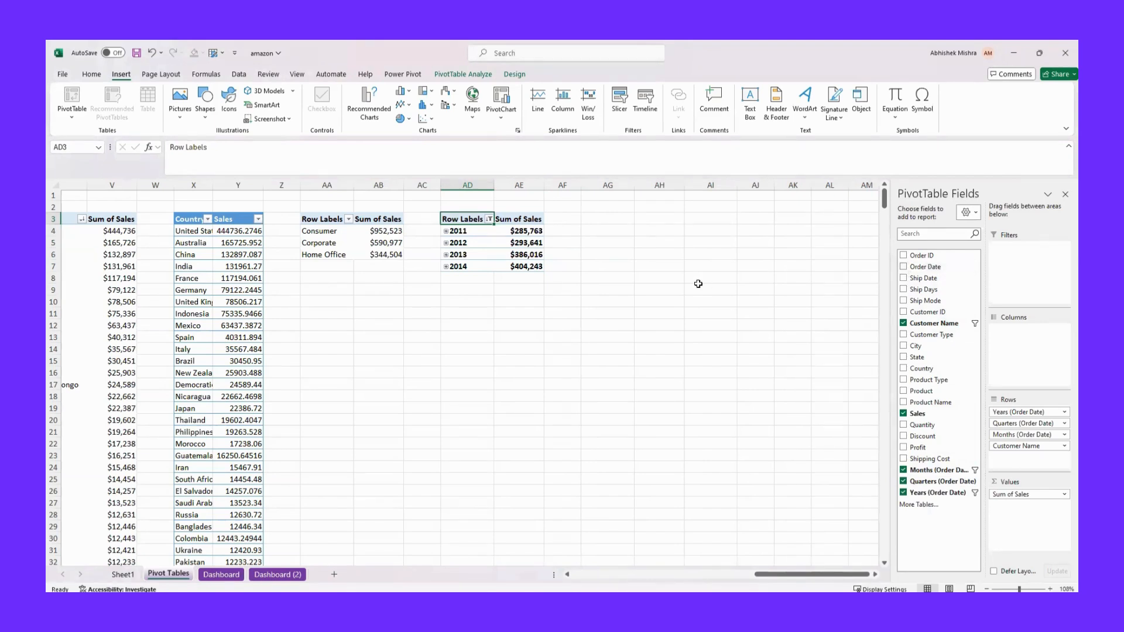
pyautogui.click(504, 254)
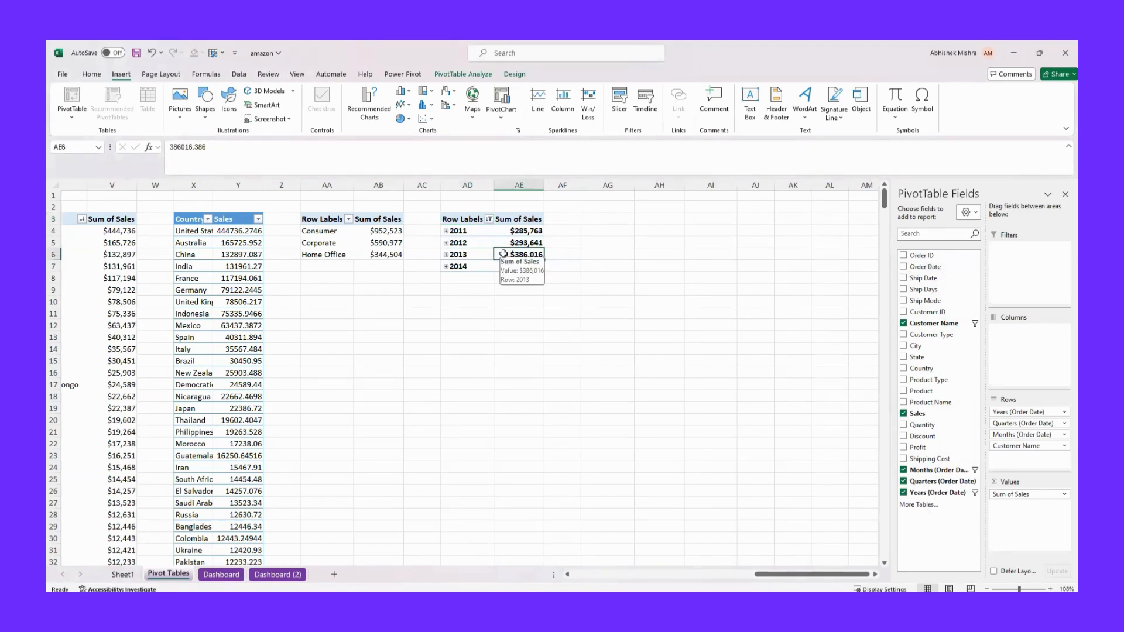
pyautogui.click(904, 470)
pyautogui.click(903, 481)
pyautogui.click(903, 492)
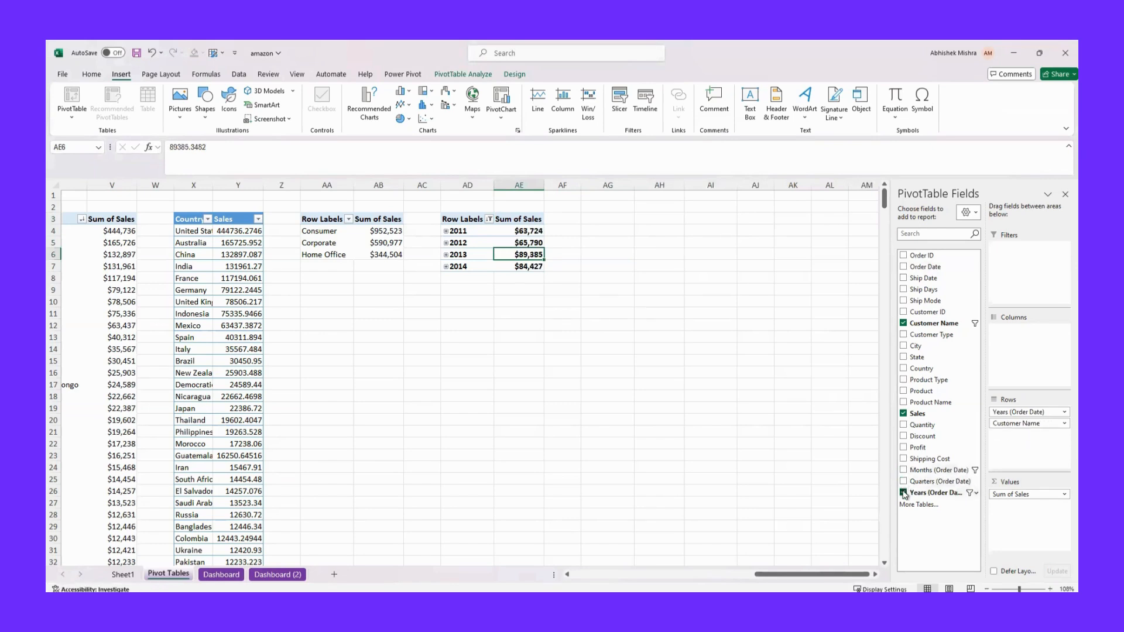
pyautogui.click(492, 289)
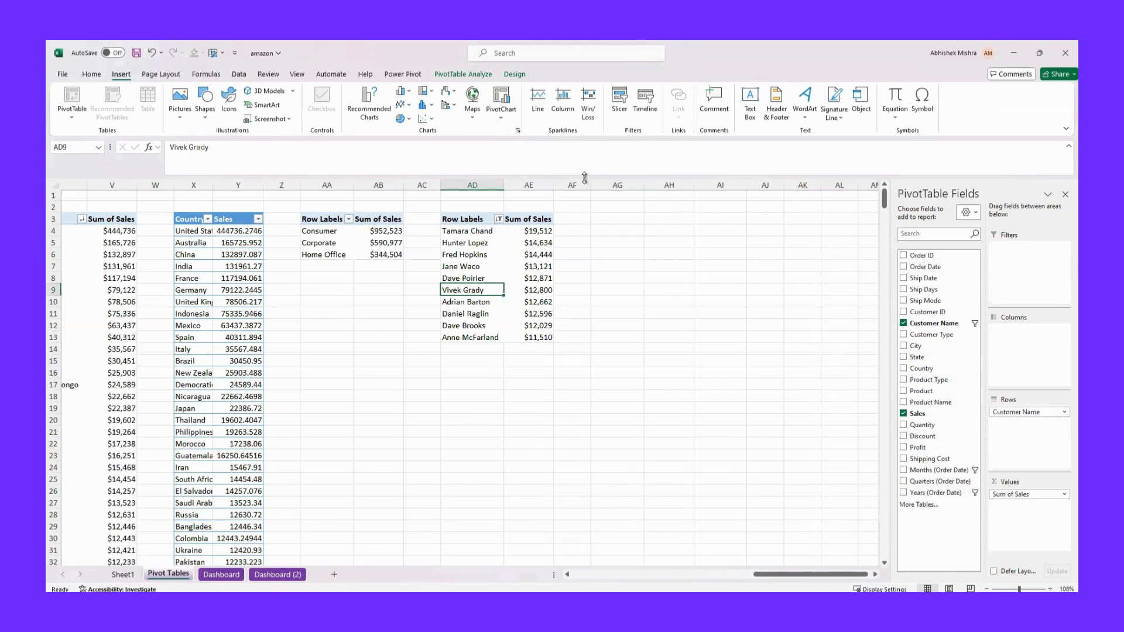
# Insert a slicer for the Years (Order Date) field from the customer pivot table
pyautogui.click(380, 254)
pyautogui.click(471, 276)
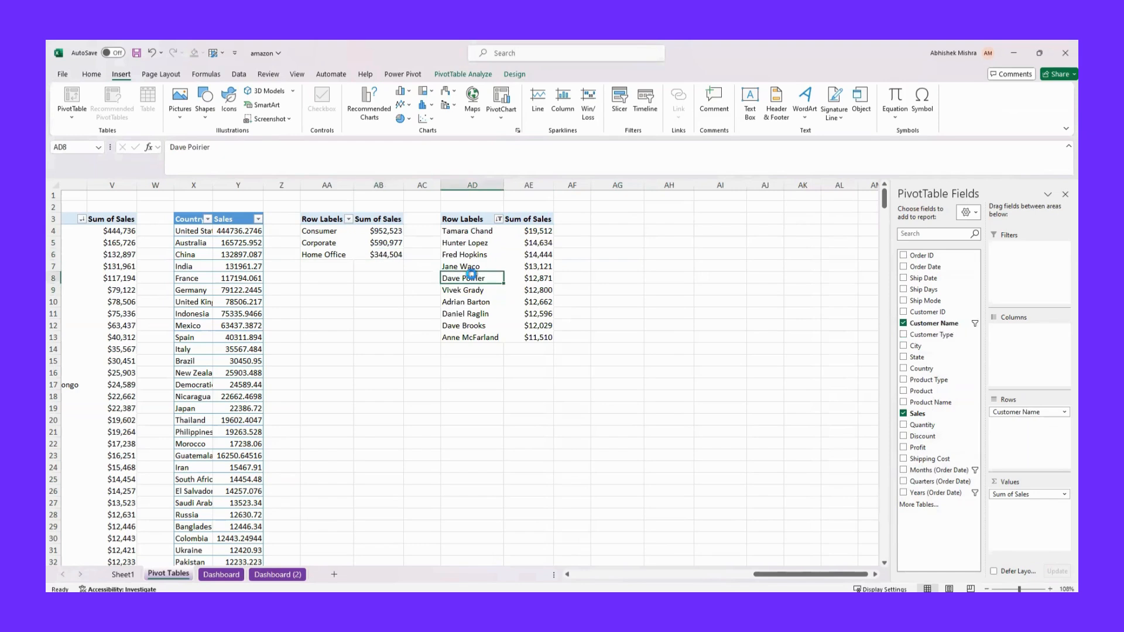
pyautogui.hotkey('ctrl', 'a')
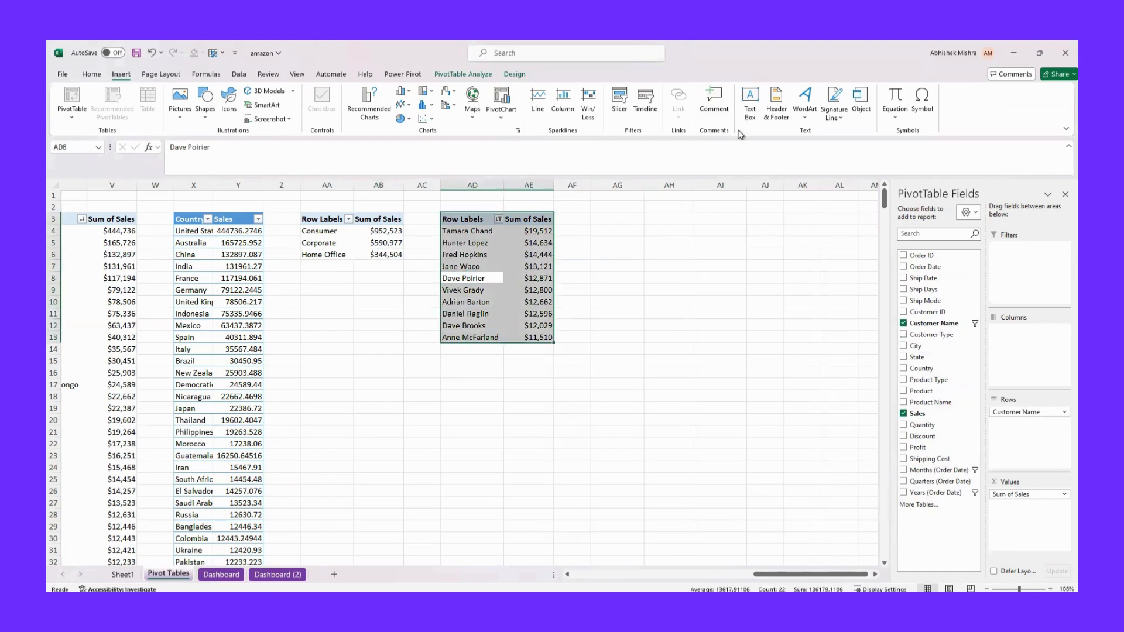
pyautogui.click(618, 113)
pyautogui.scroll(-2, 819, 328)
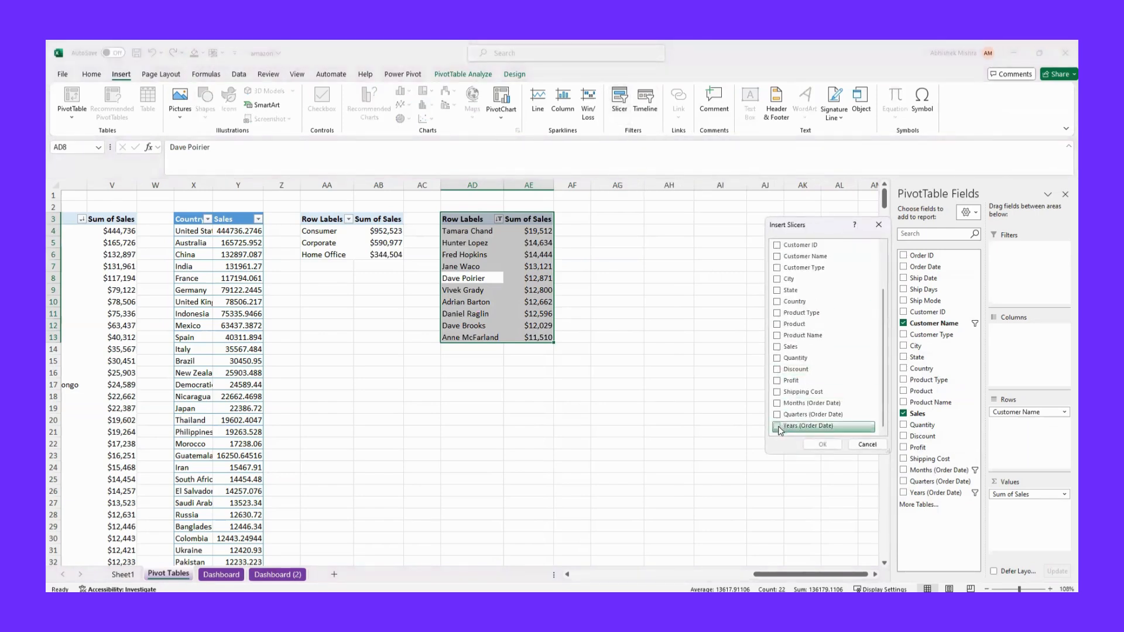
pyautogui.click(777, 427)
pyautogui.click(814, 443)
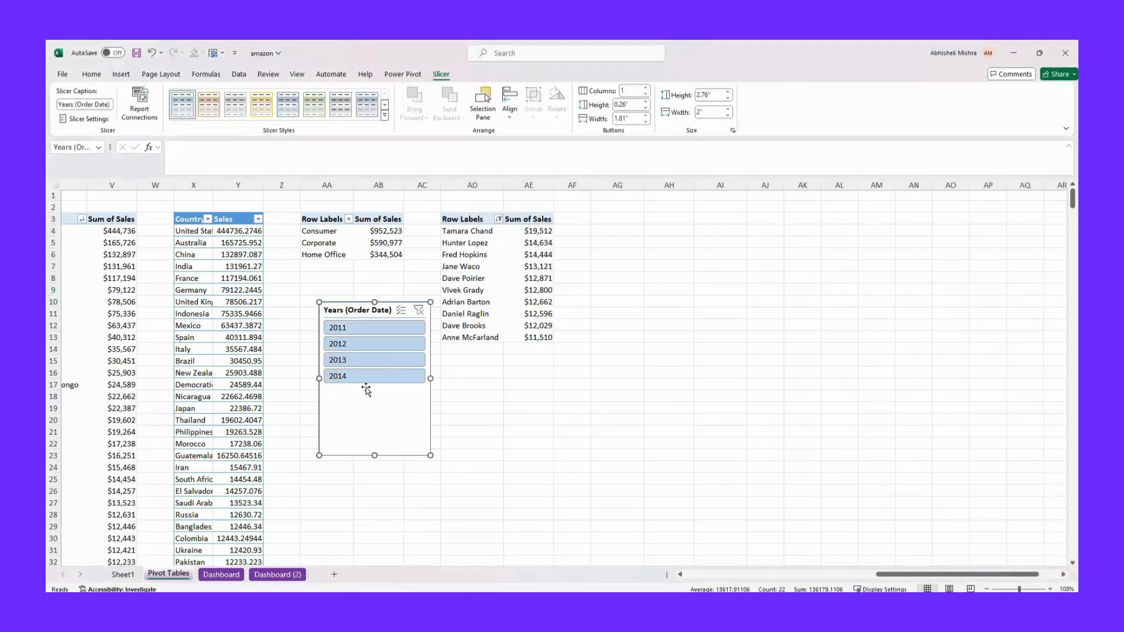
# Hide the header of the years slicer and shorten the slicer to about 1.42" high
pyautogui.rightClick(360, 311)
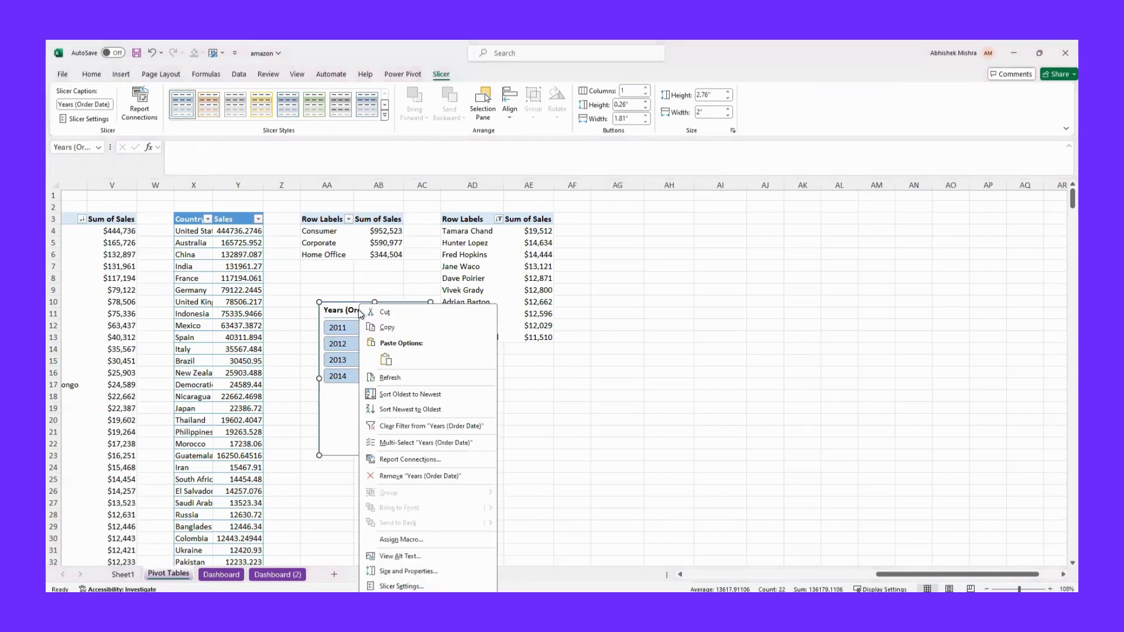
pyautogui.click(401, 585)
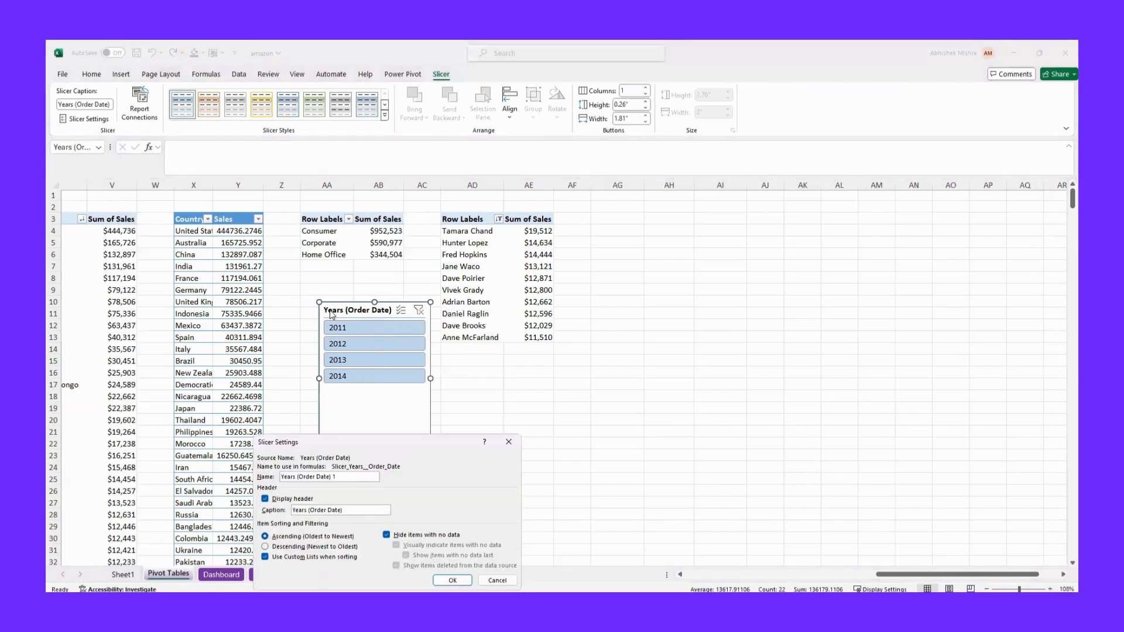
pyautogui.click(265, 499)
pyautogui.click(452, 580)
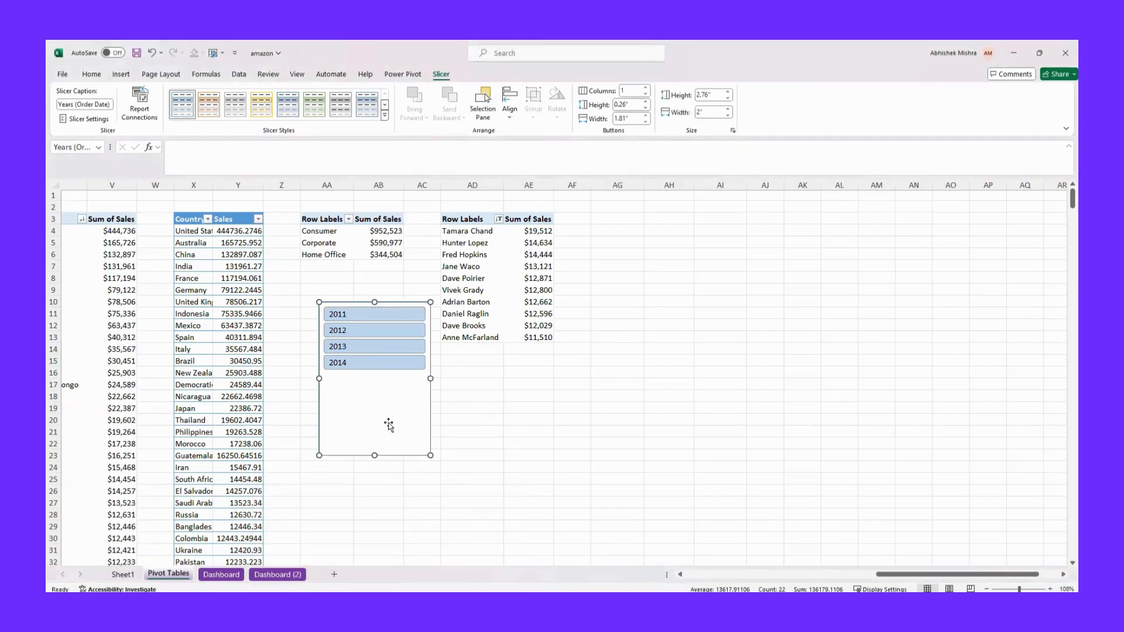
pyautogui.moveTo(374, 456); pyautogui.dragTo(378, 381)
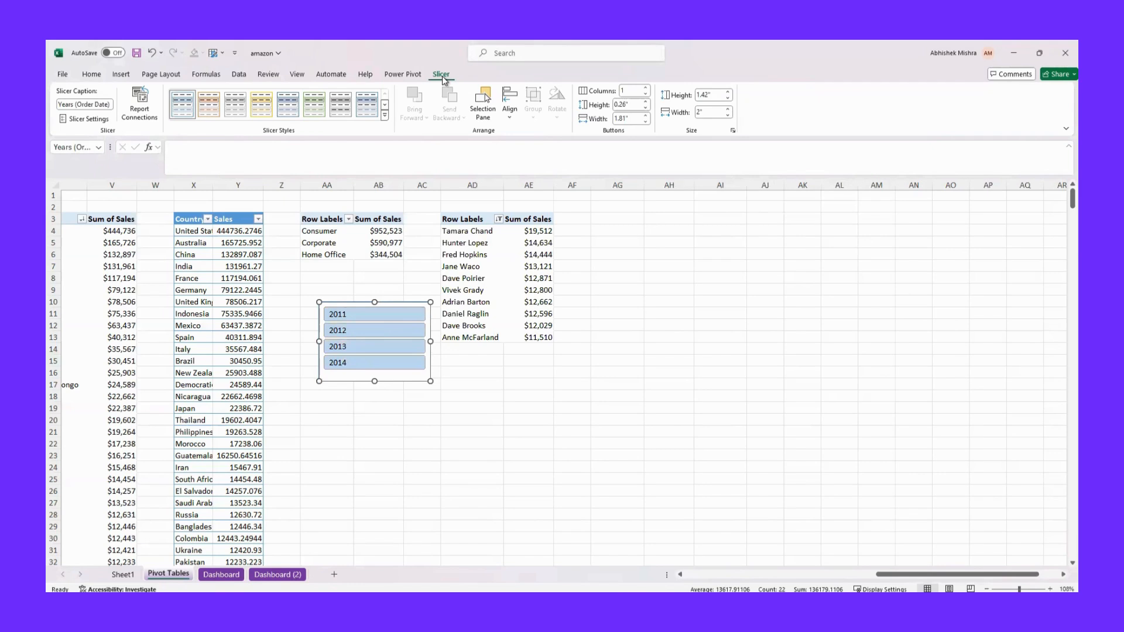
# Apply the Light Orange, Slicer Style Dark 2 style to the years slicer and arrange its buttons in 4 columns
pyautogui.click(384, 116)
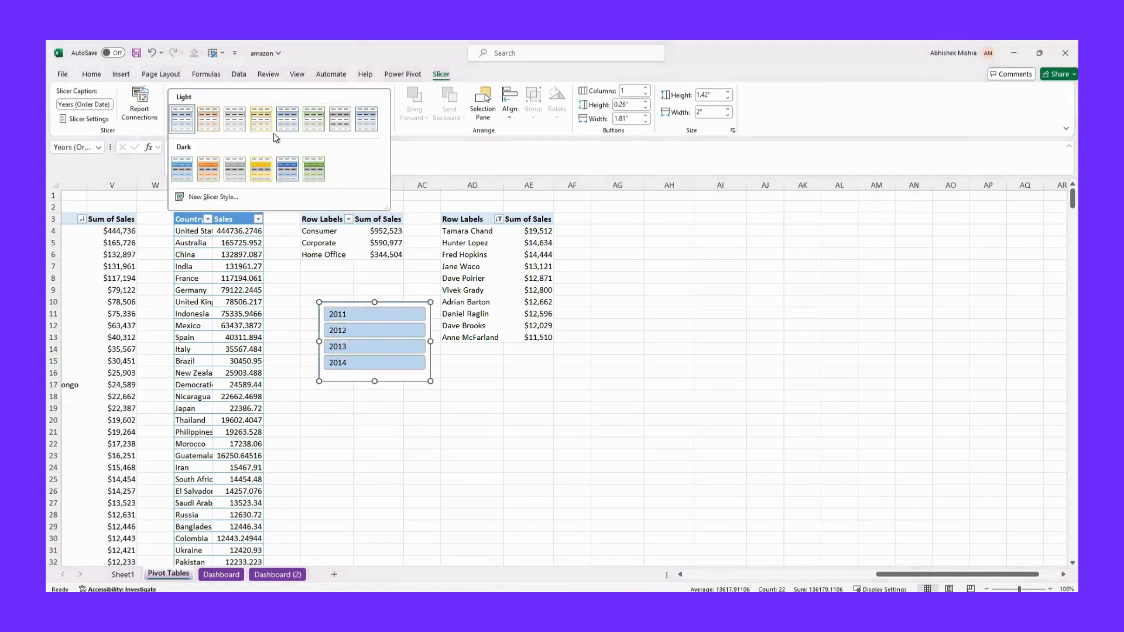
pyautogui.click(213, 174)
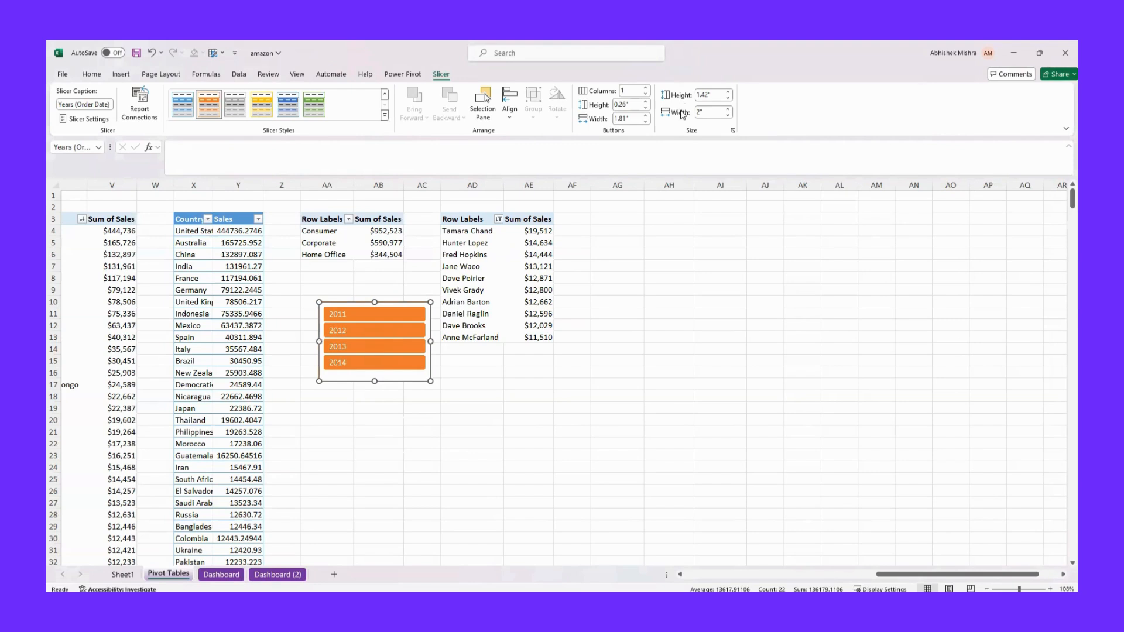
pyautogui.click(645, 88)
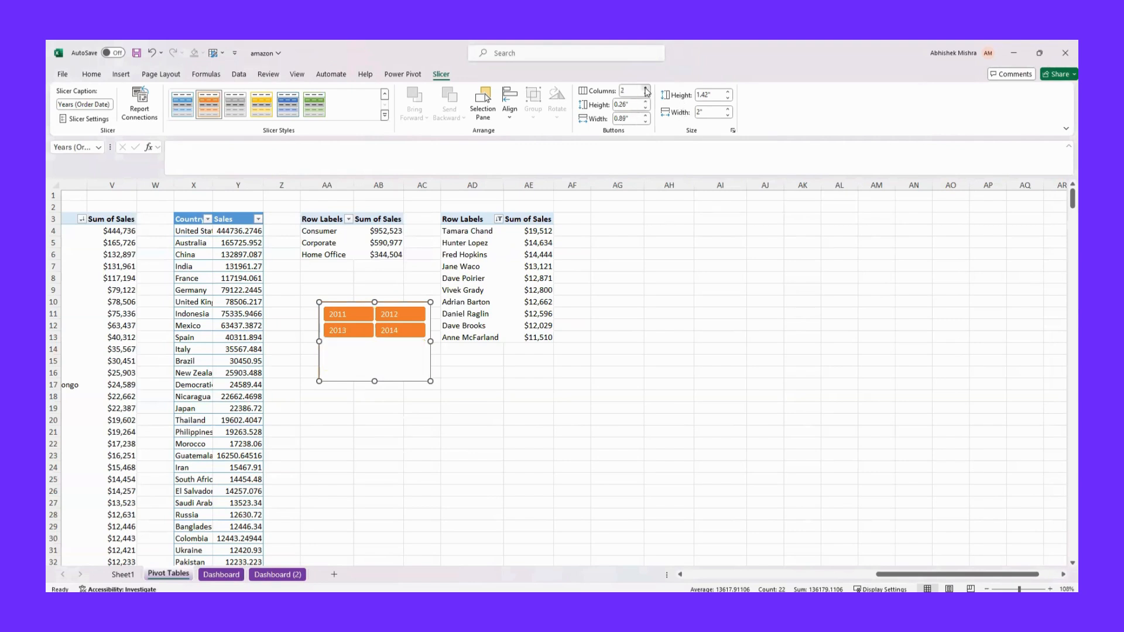
pyautogui.click(645, 87)
pyautogui.click(645, 88)
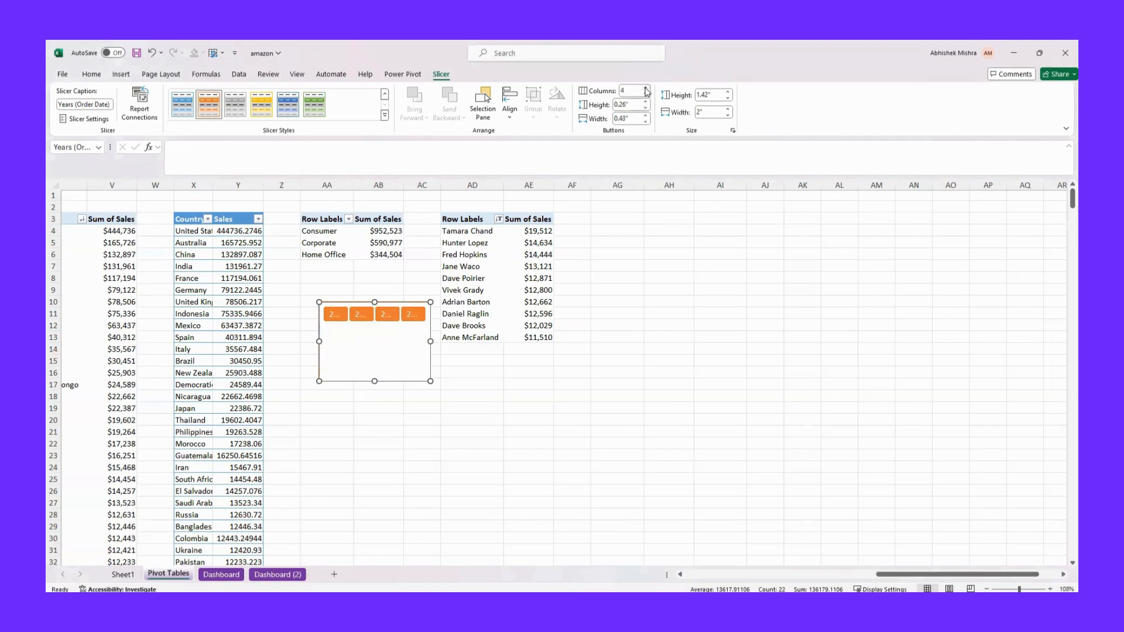
# Resize the years slicer to about 3.33" wide and 0.53" high, and set its button height to 0.2"
pyautogui.moveTo(430, 341); pyautogui.dragTo(505, 341)
pyautogui.moveTo(409, 380); pyautogui.dragTo(412, 331)
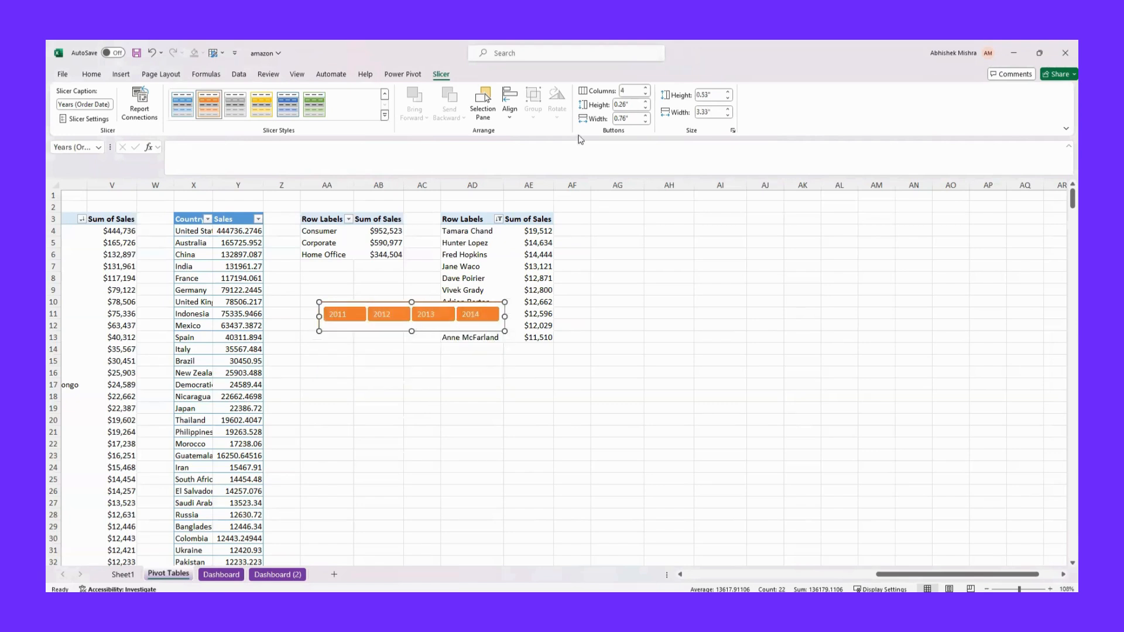
pyautogui.click(646, 103)
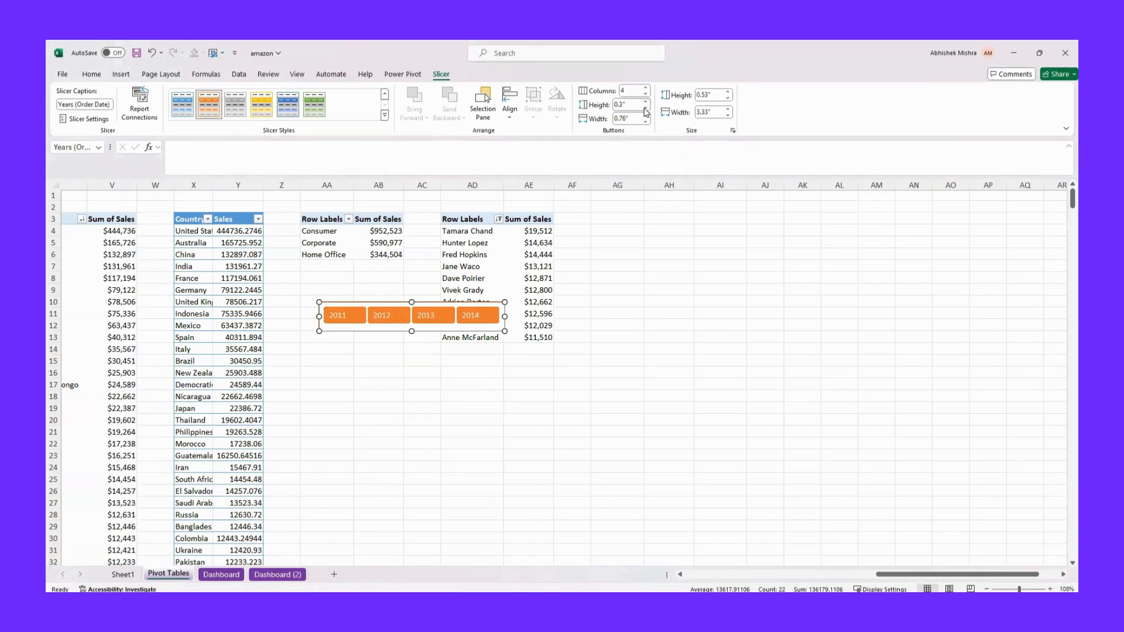
pyautogui.click(645, 110)
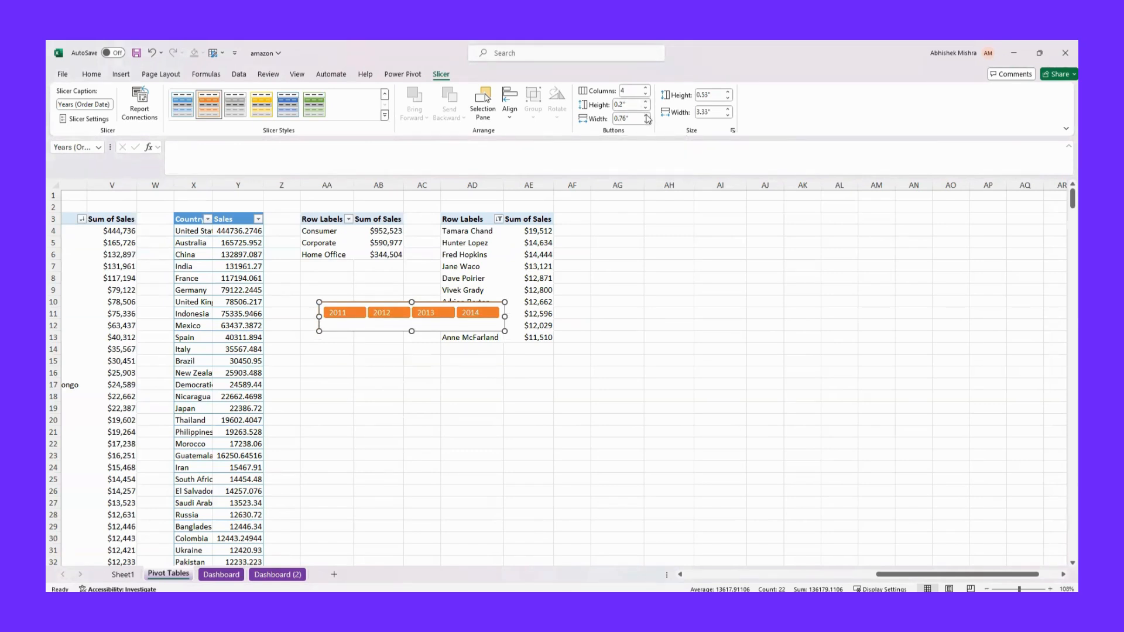
# Set the years slicer's button width to 0.5" and shorten the slicer to about 0.37" high
pyautogui.click(646, 121)
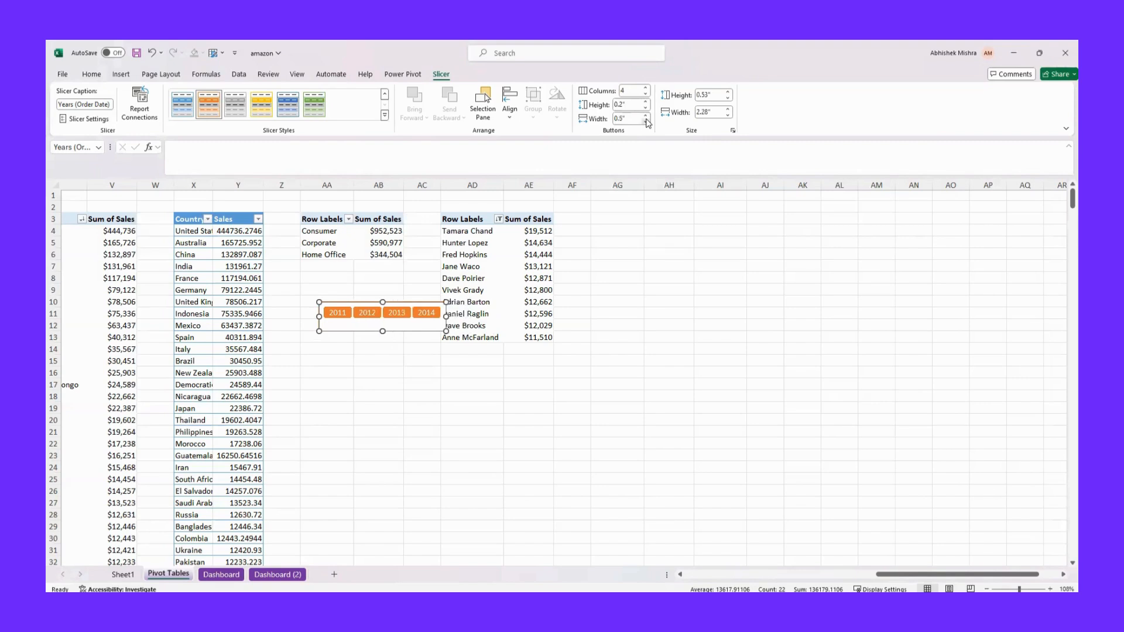
pyautogui.click(646, 121)
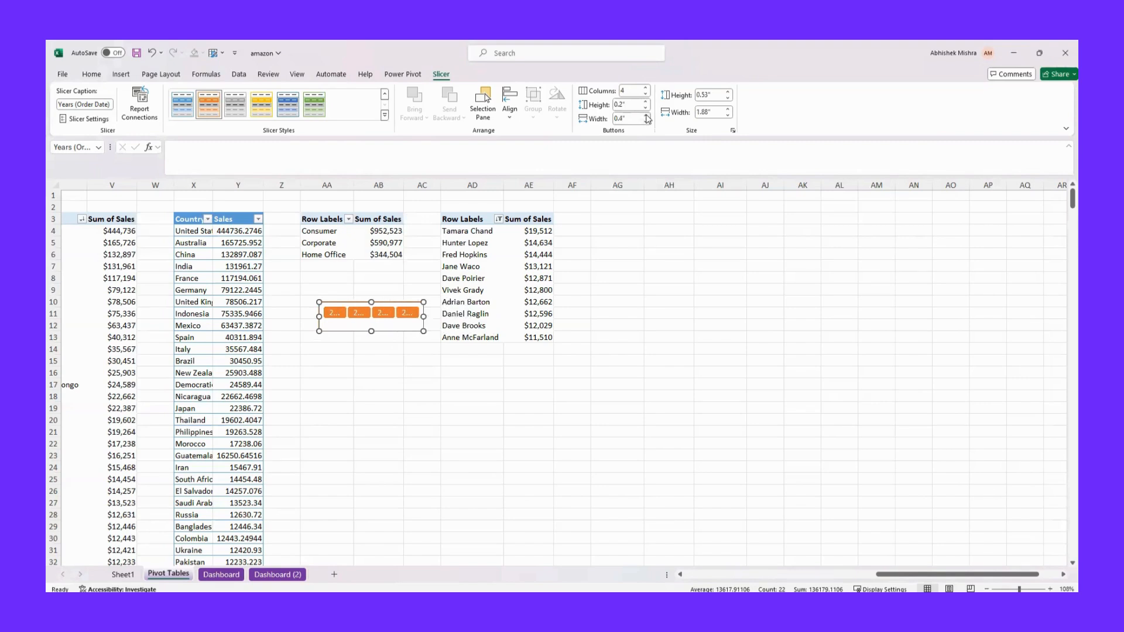
pyautogui.click(646, 115)
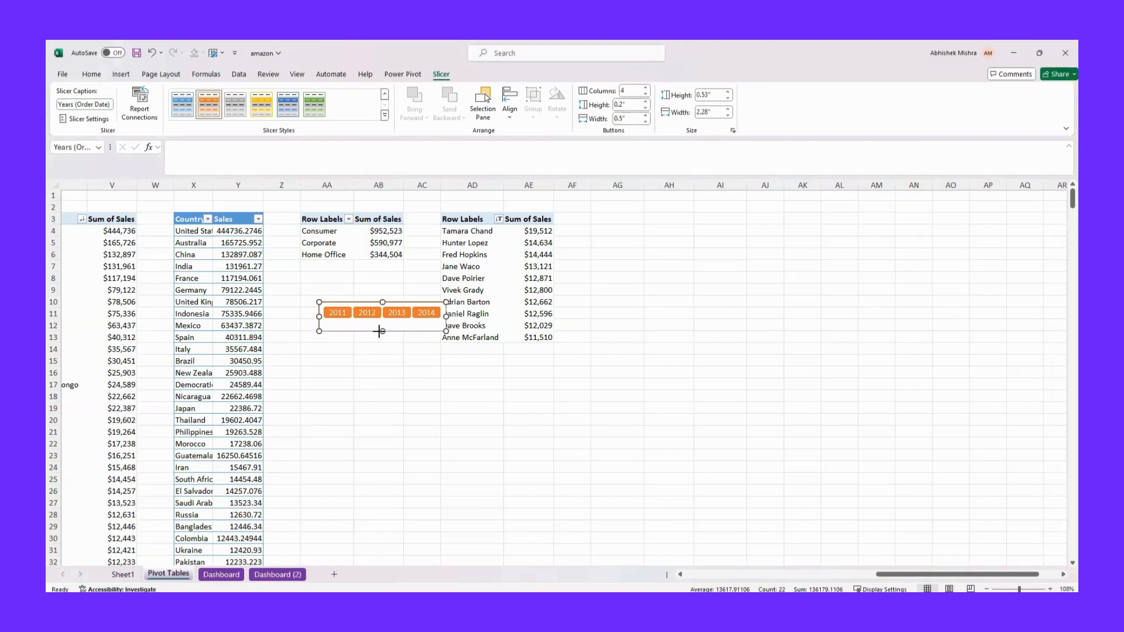
pyautogui.moveTo(379, 331); pyautogui.dragTo(383, 323)
# Move the years slicer from the pivot sheet to the Dashboard sheet, placing it just below the Filter By Year heading
pyautogui.press('Delete')
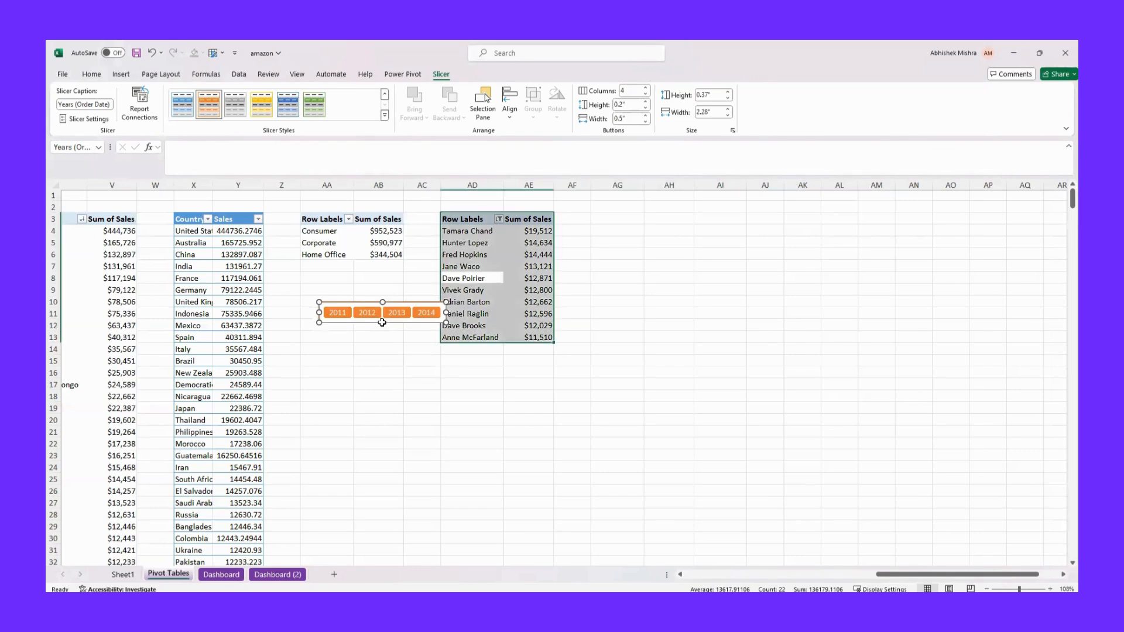
pyautogui.click(220, 574)
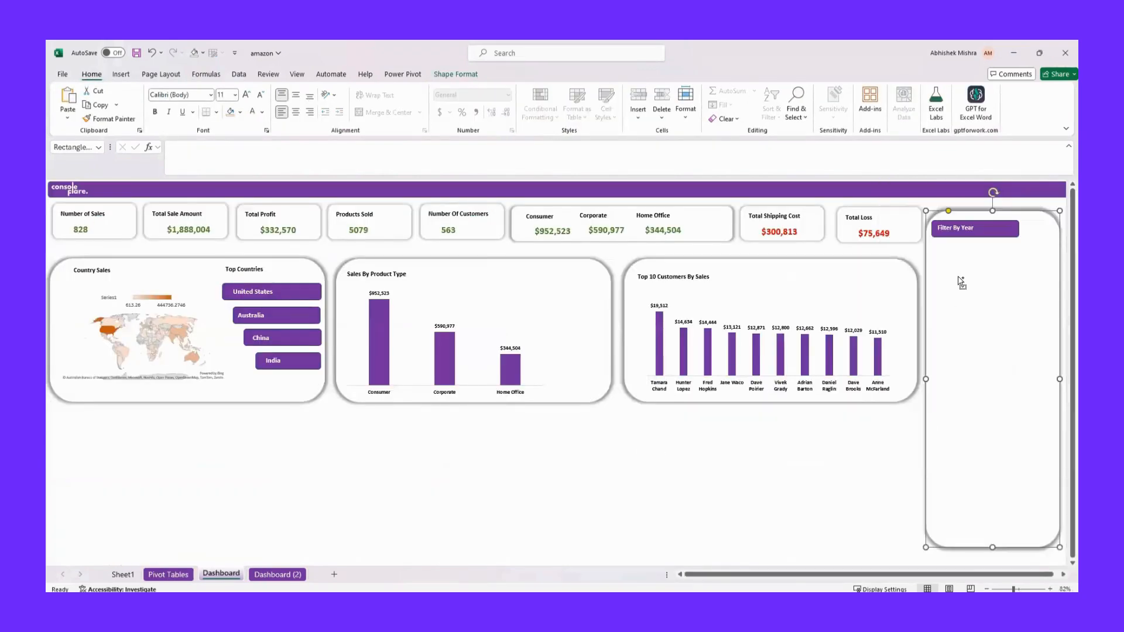
pyautogui.hotkey('ctrl', 'v')
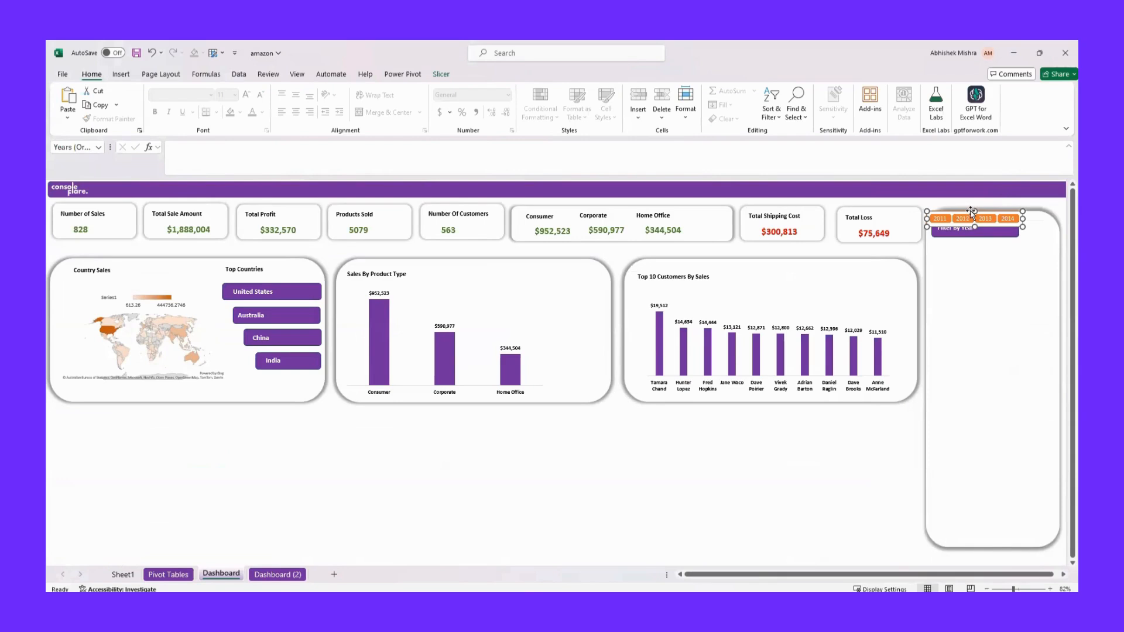
pyautogui.moveTo(969, 213); pyautogui.dragTo(977, 245)
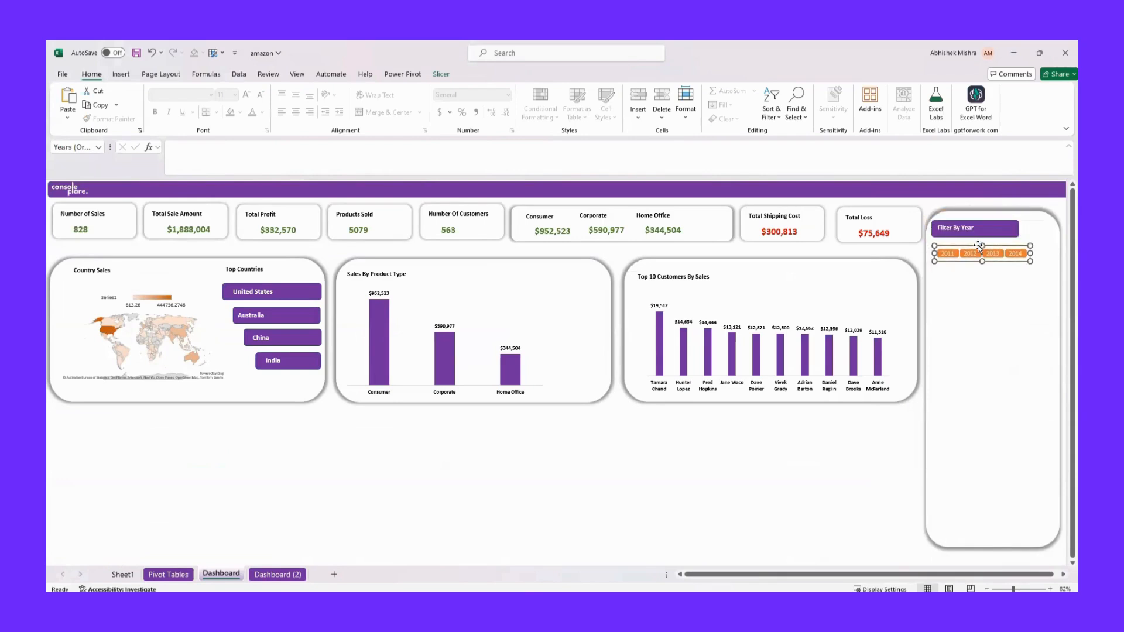
pyautogui.click(996, 296)
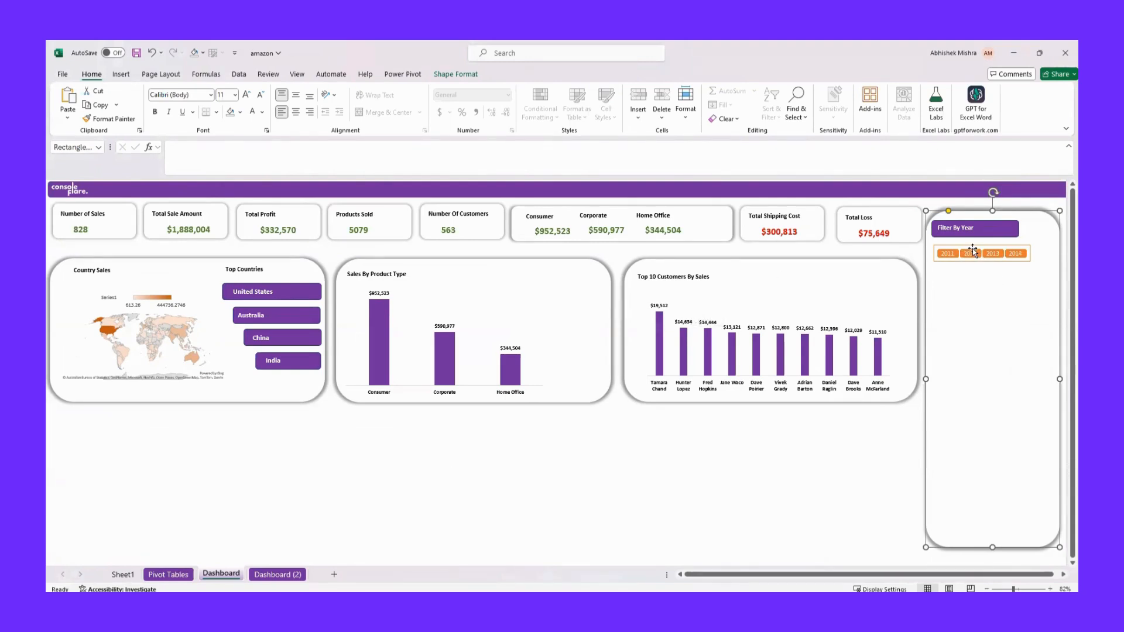
# Test the years slicer by filtering the dashboard by 2011 and by 2012
pyautogui.click(947, 254)
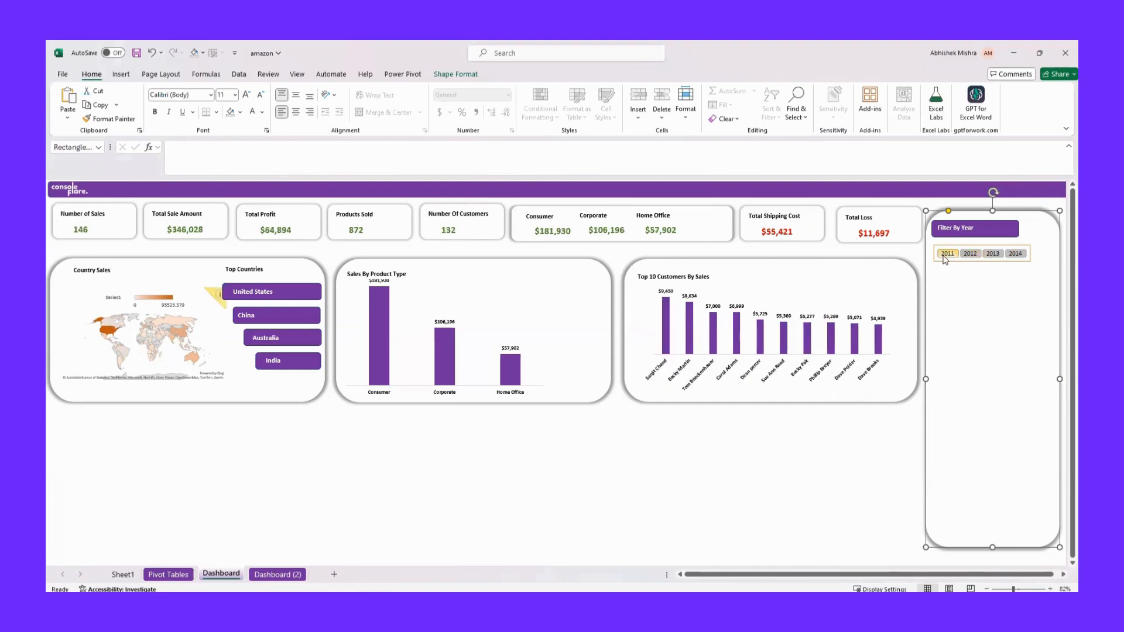
pyautogui.click(967, 258)
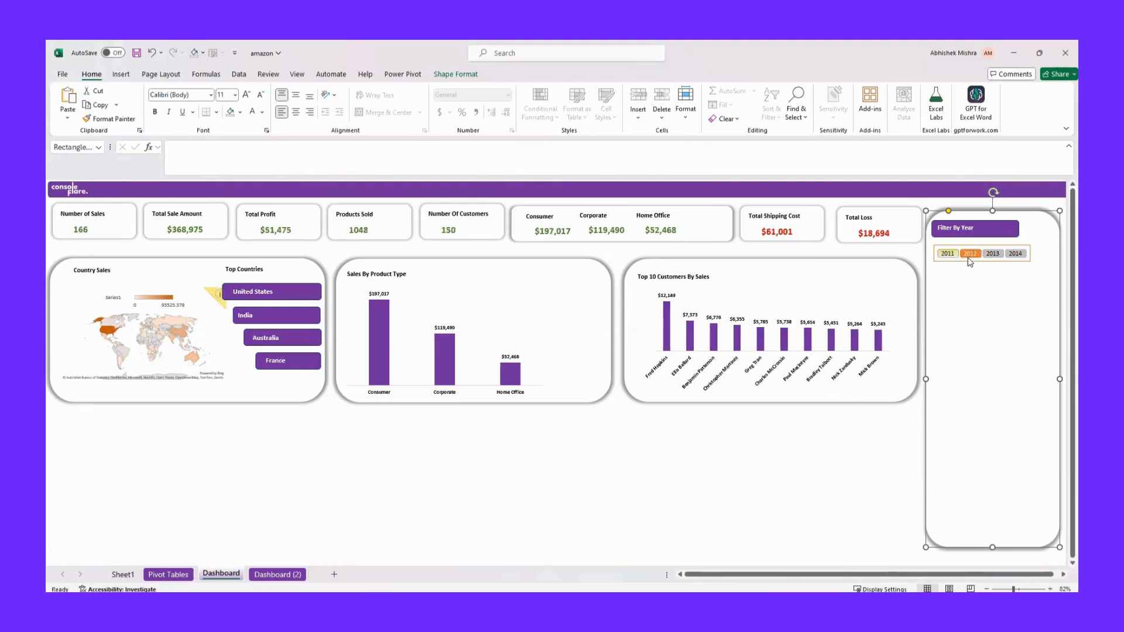
# Check the years slicer's report connections through to PivotTable9 and accept them
pyautogui.click(962, 248)
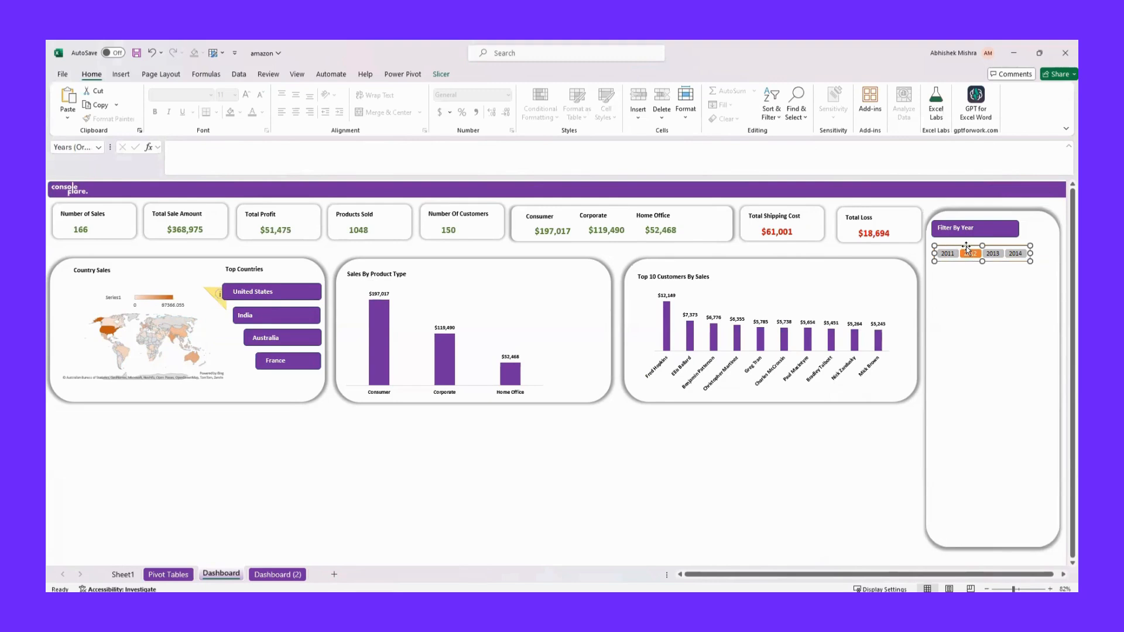
pyautogui.rightClick(966, 249)
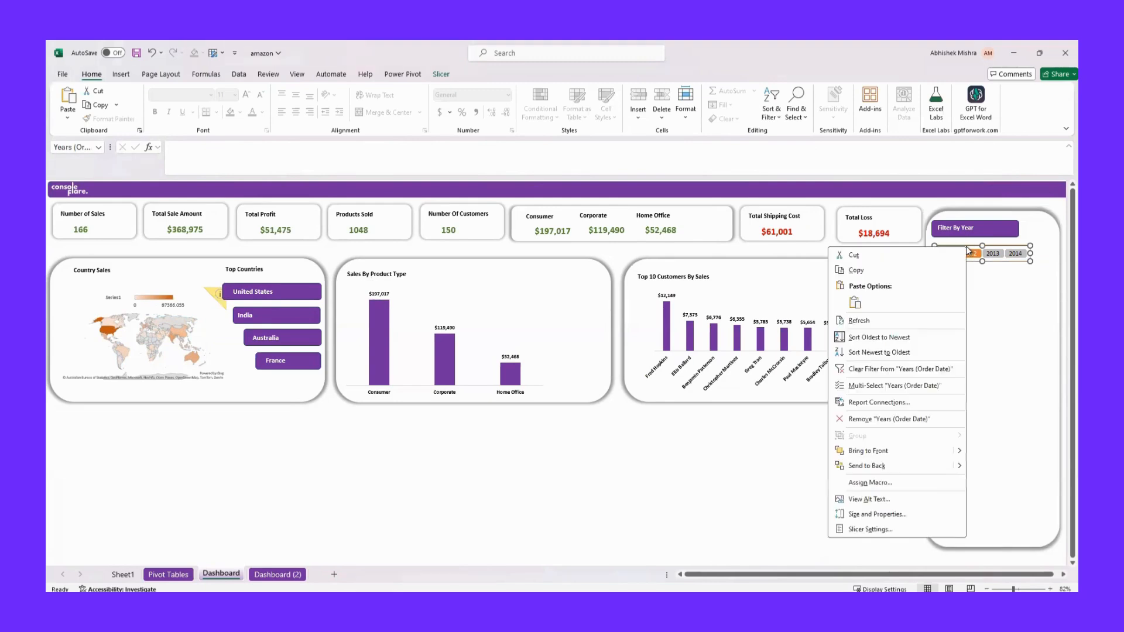
pyautogui.click(872, 403)
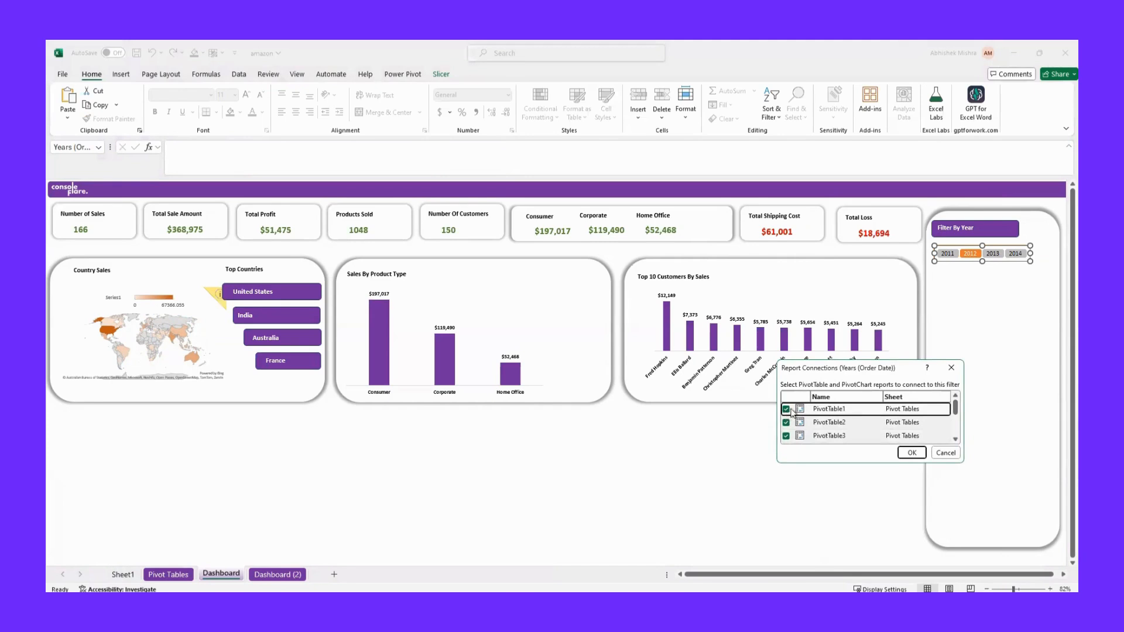
pyautogui.scroll(-2, 837, 436)
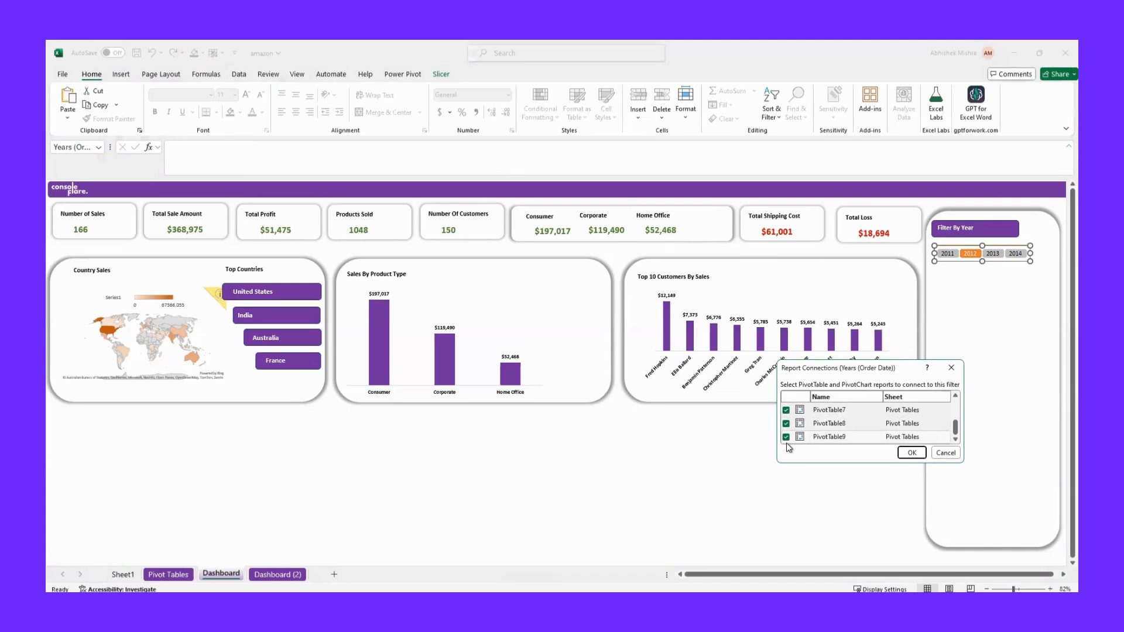
pyautogui.click(906, 452)
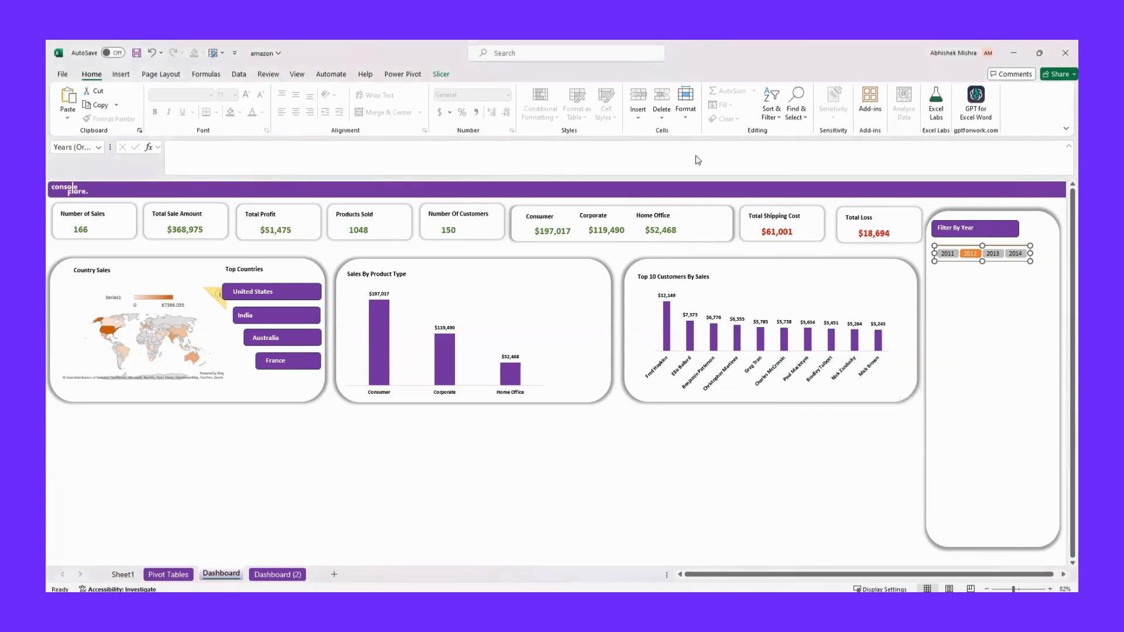
# Test the years slicer by filtering the dashboard by single years, and finish with all years from 2011 to 2014 selected
pyautogui.click(947, 254)
pyautogui.click(993, 253)
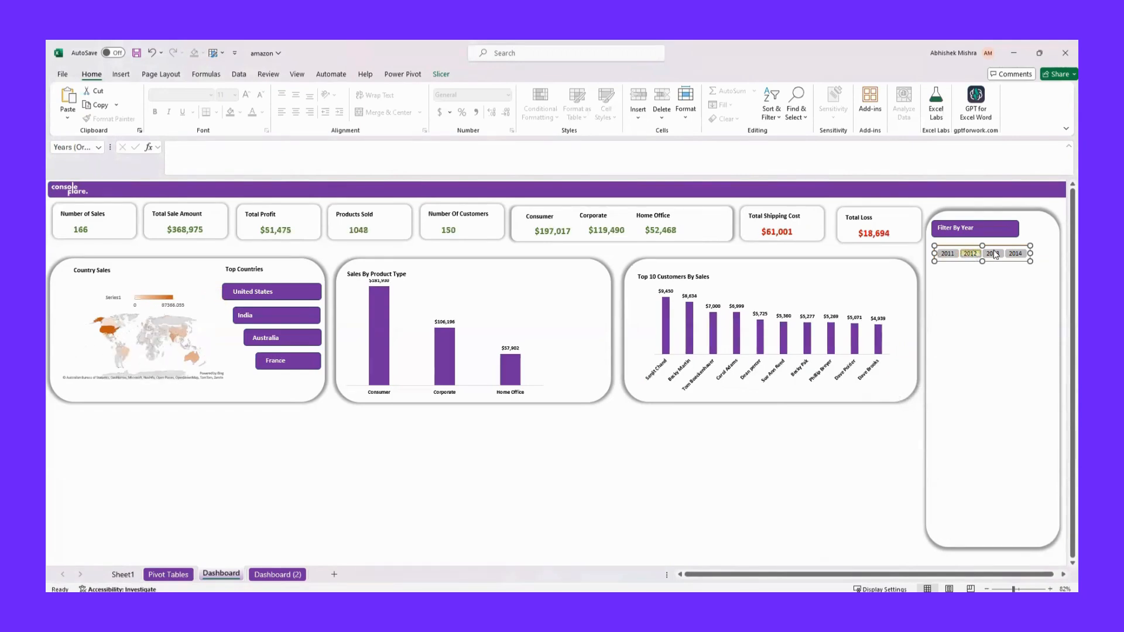
pyautogui.click(1015, 254)
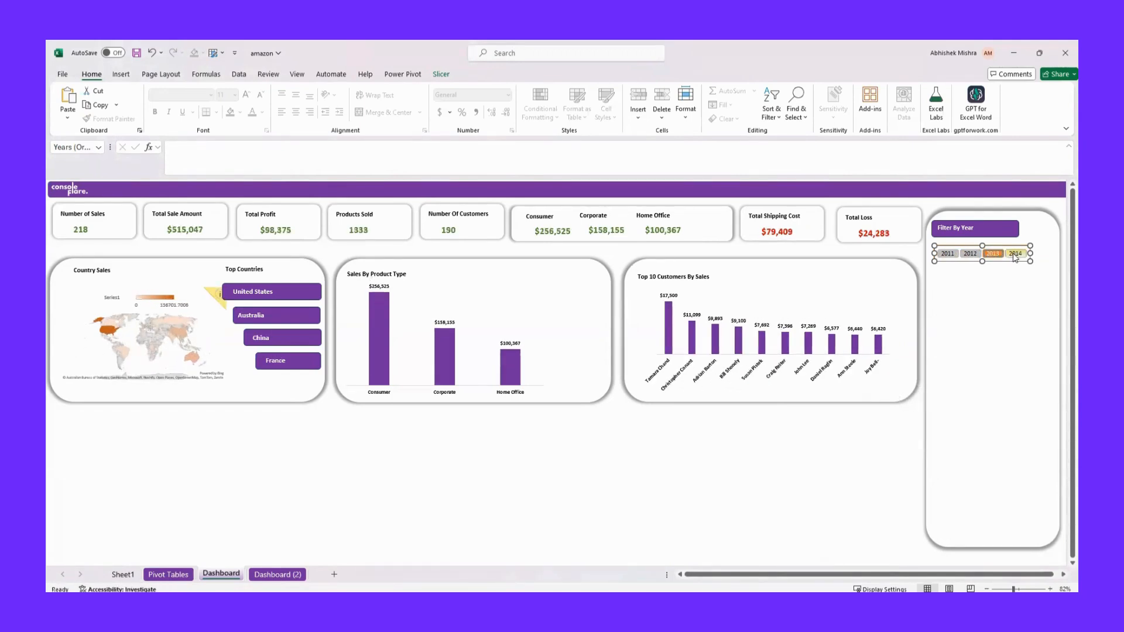
pyautogui.click(947, 253)
pyautogui.click(953, 257)
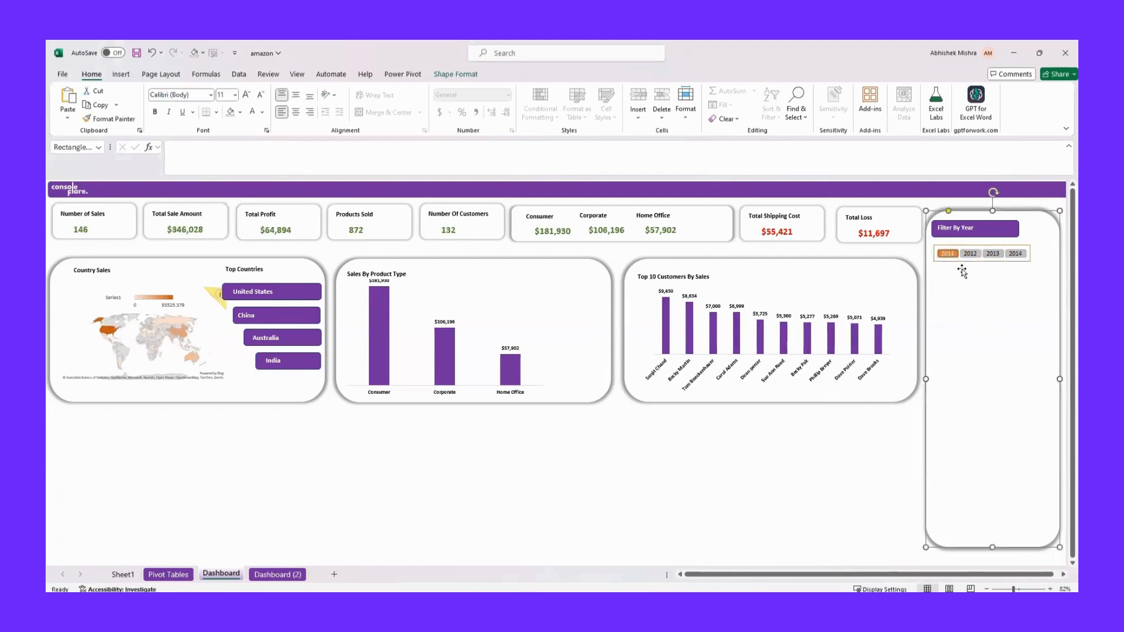
pyautogui.moveTo(952, 257); pyautogui.dragTo(1018, 255)
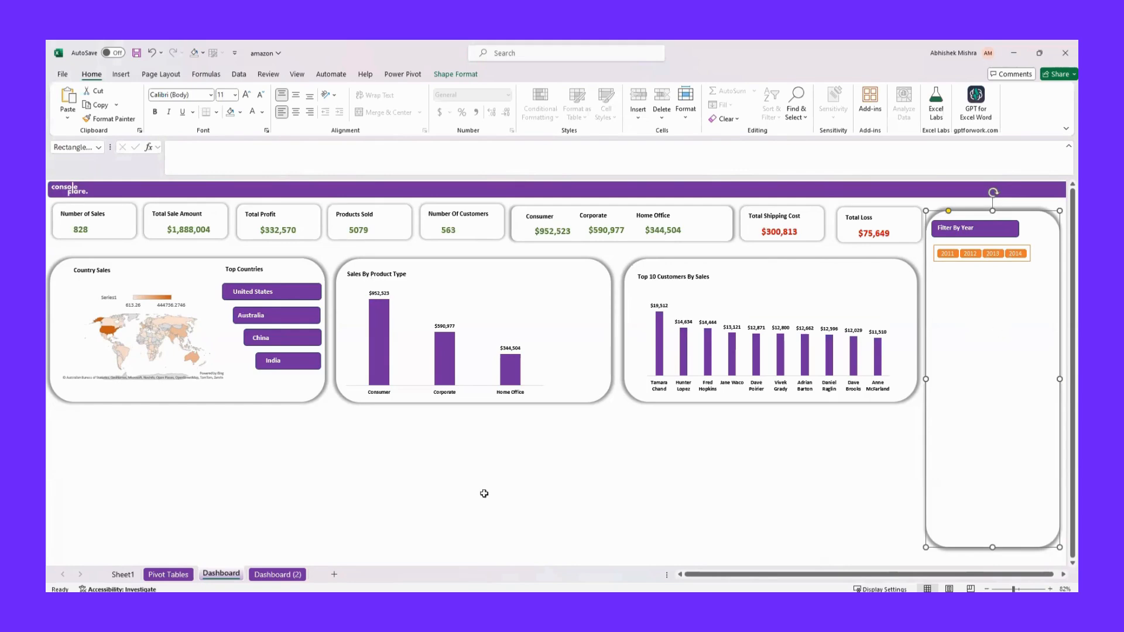
# Insert a slicer for the Months (Order Date) field from the customer pivot table on the Pivot Tables sheet
pyautogui.click(171, 574)
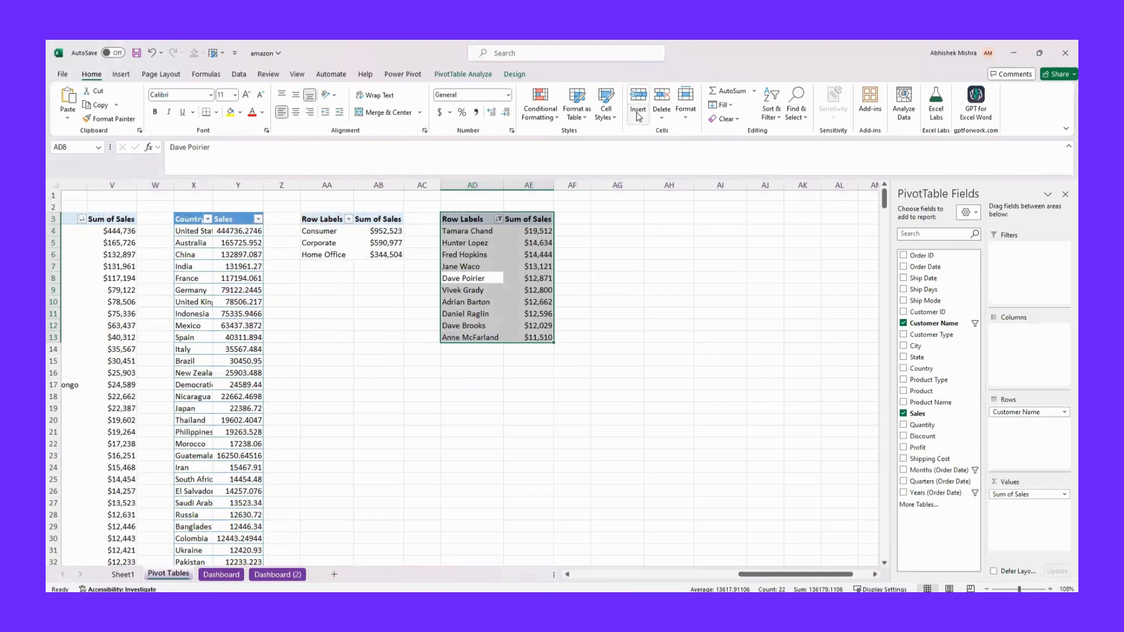
pyautogui.click(121, 75)
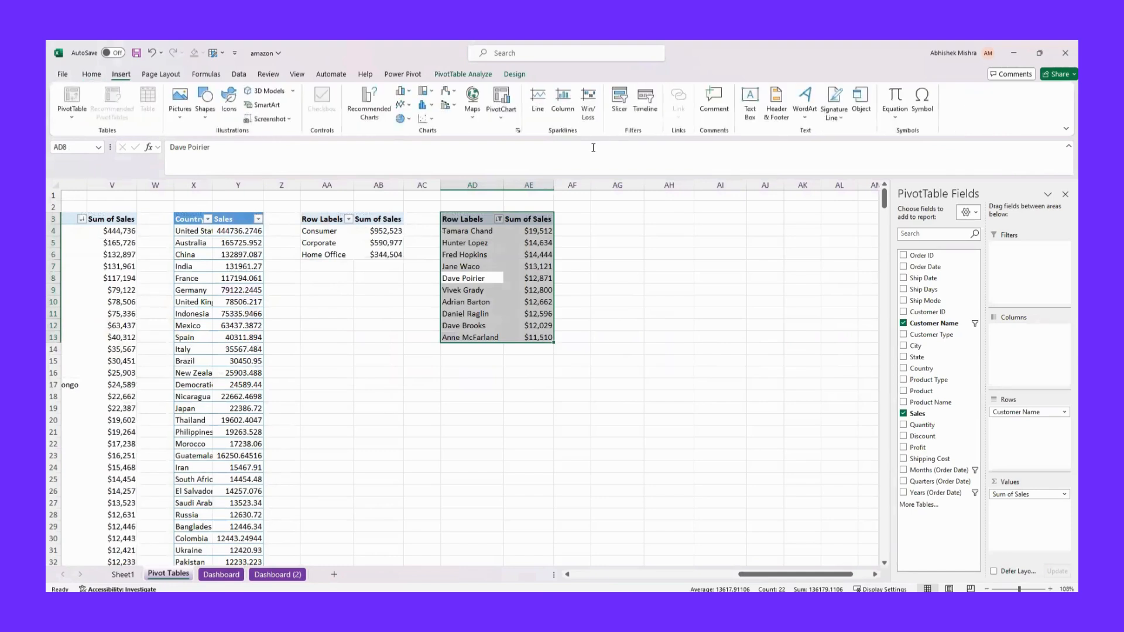
pyautogui.click(620, 102)
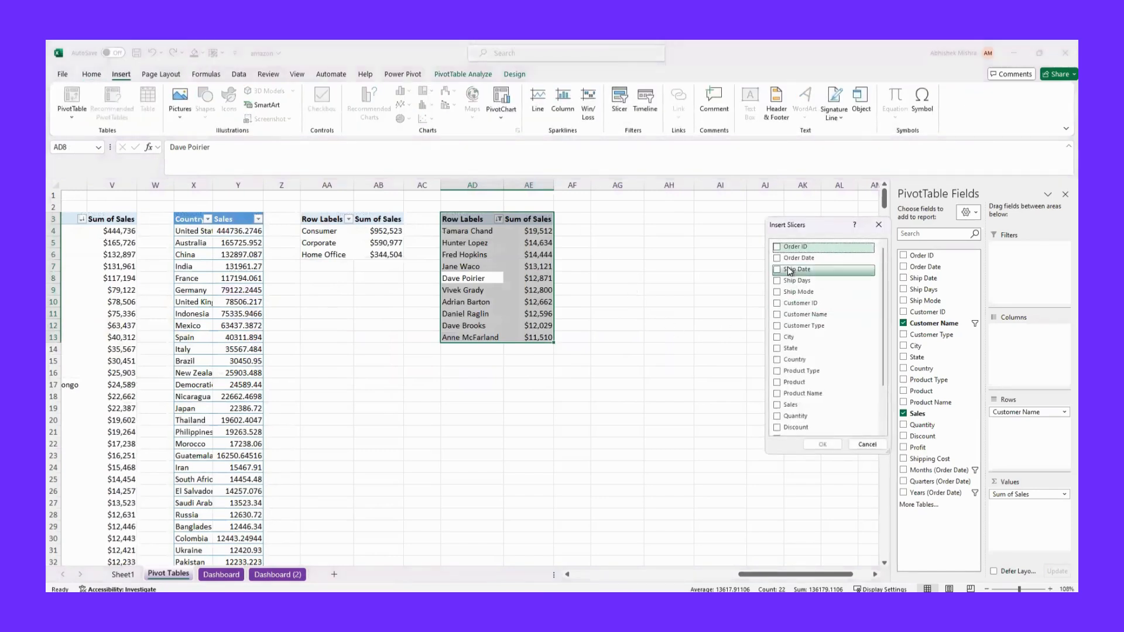
pyautogui.scroll(-2, 779, 369)
pyautogui.click(777, 403)
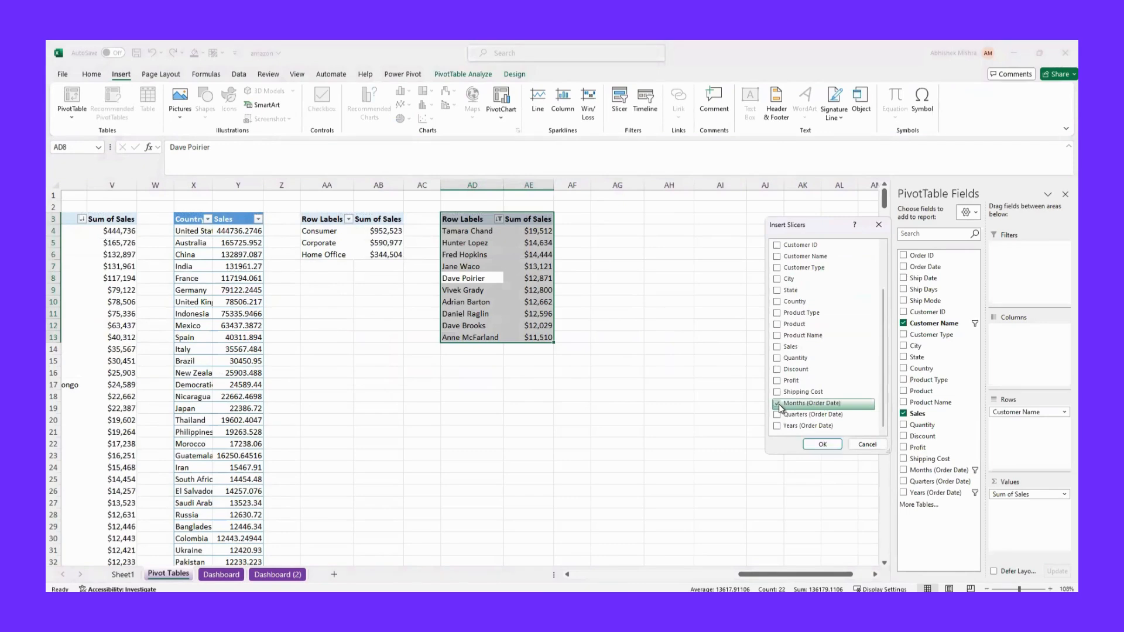
pyautogui.click(813, 445)
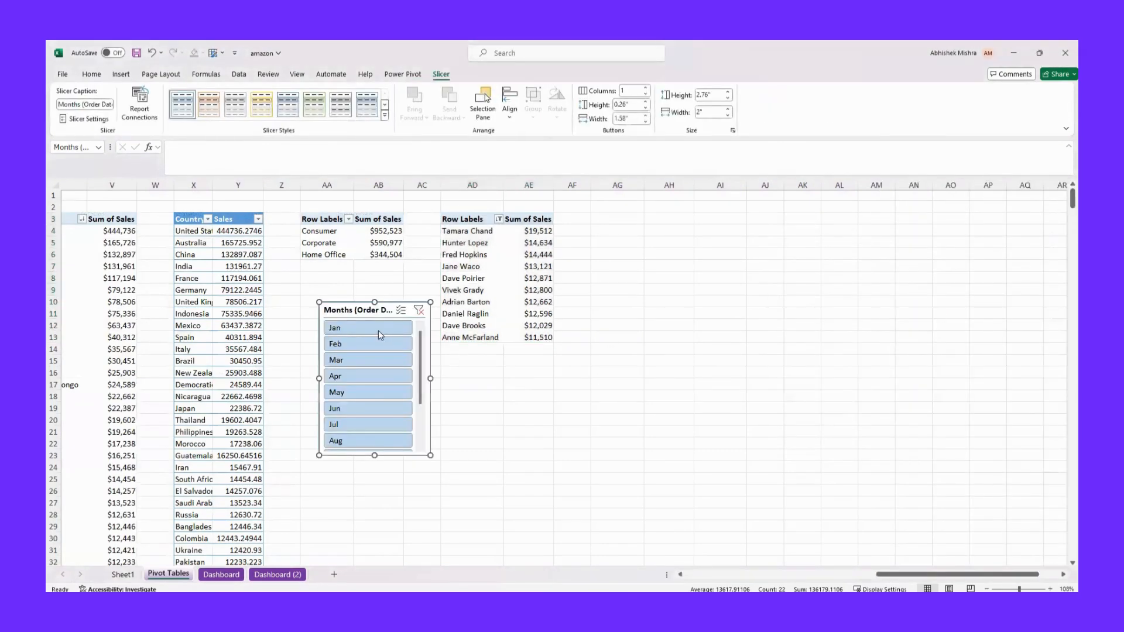
# Review the months slicer's report connections and keep every listed pivot table connected, including PivotTable4
pyautogui.rightClick(356, 313)
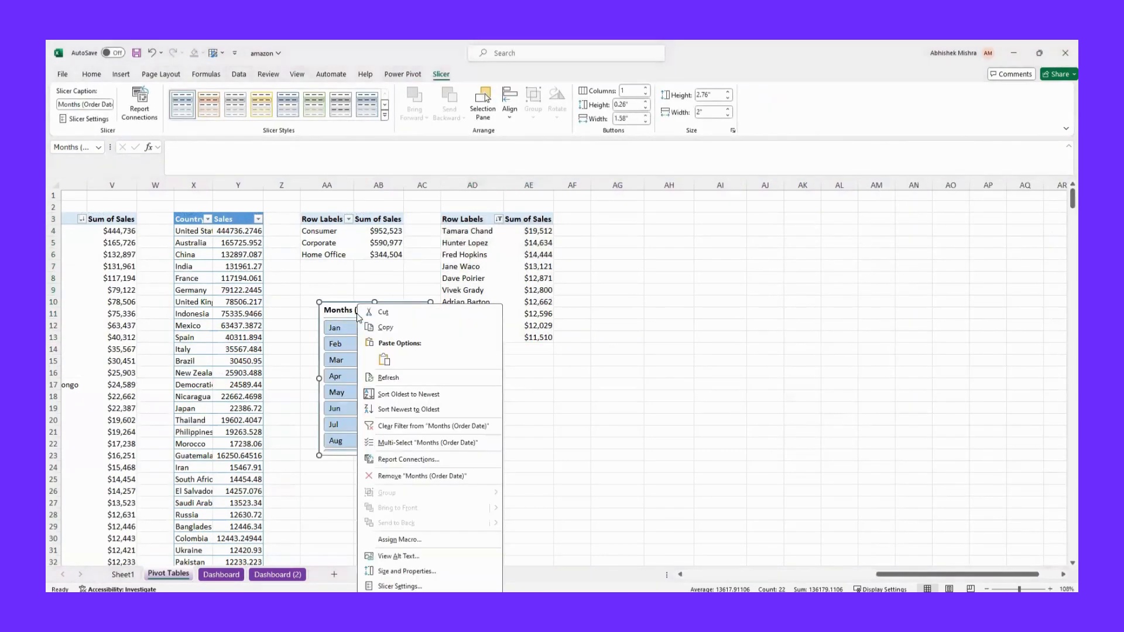
pyautogui.click(407, 460)
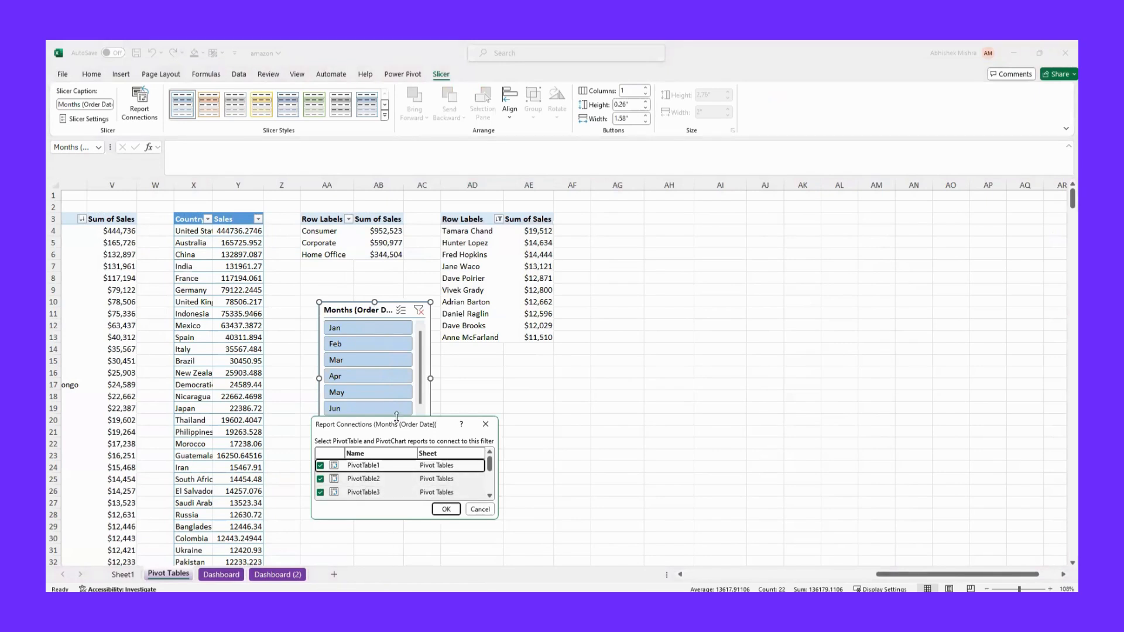
pyautogui.moveTo(396, 417); pyautogui.dragTo(396, 254)
pyautogui.click(320, 343)
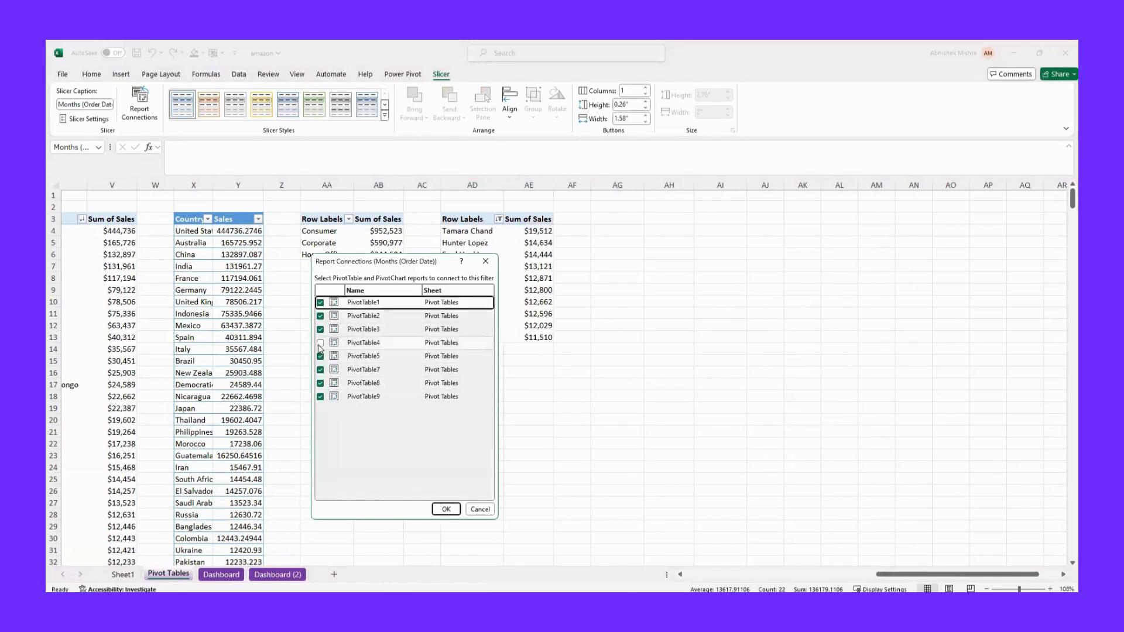
pyautogui.click(320, 343)
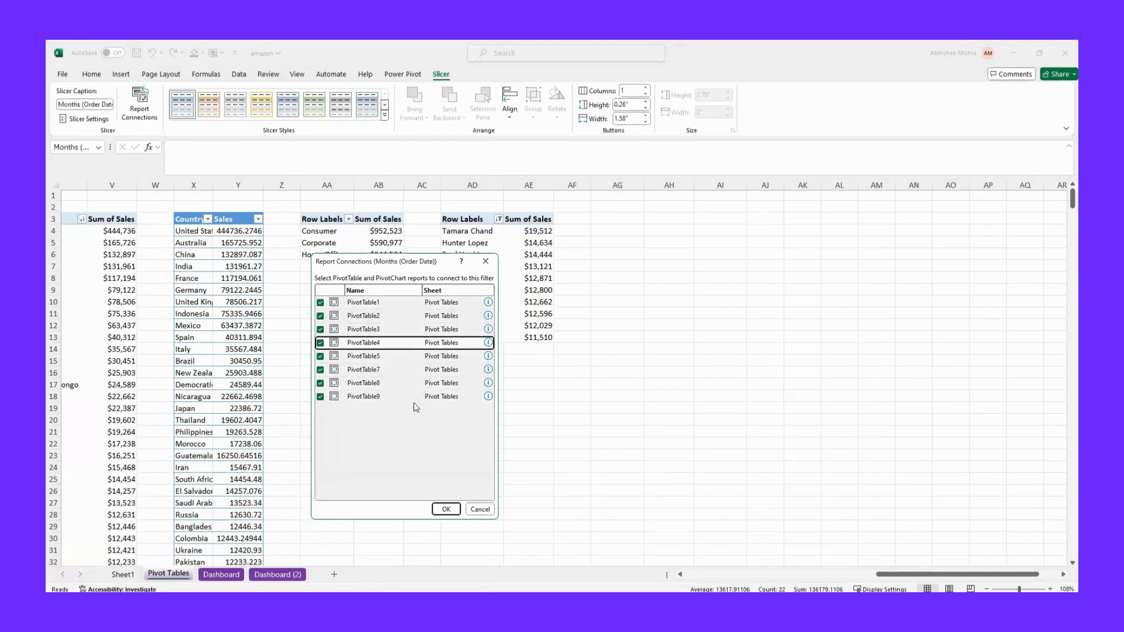
pyautogui.click(447, 509)
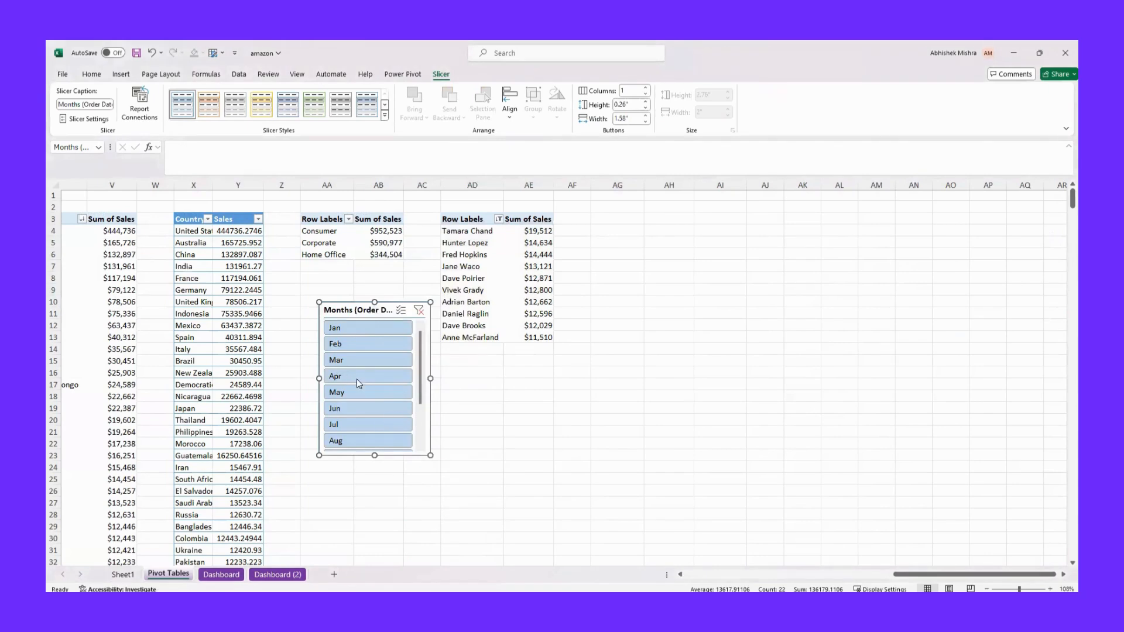
# Hide the header of the months slicer in its slicer settings
pyautogui.rightClick(354, 311)
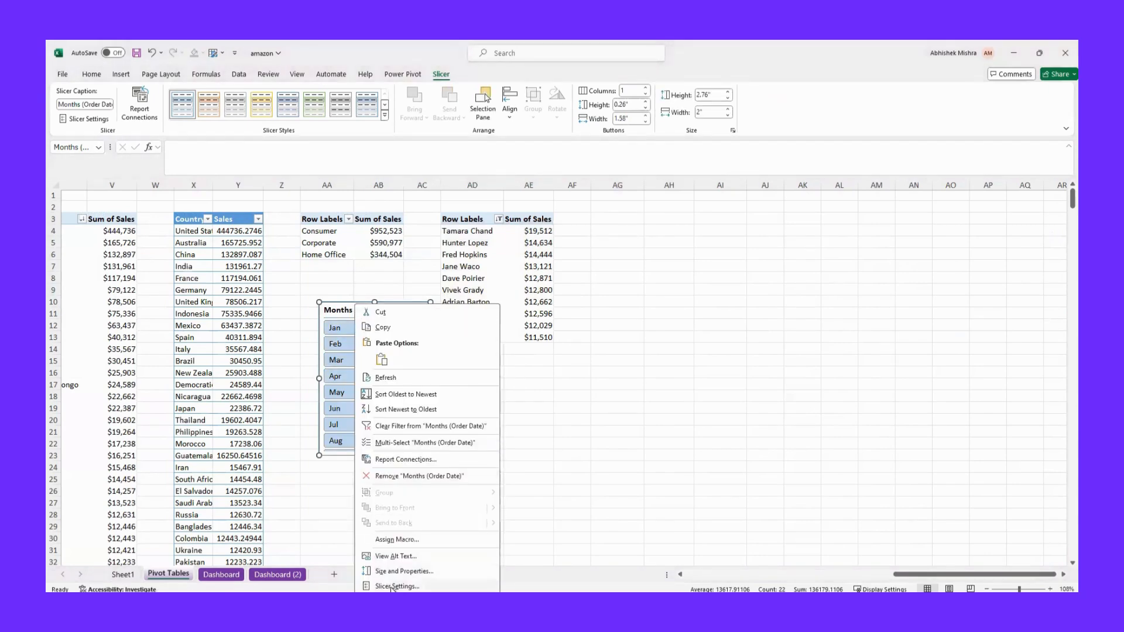
pyautogui.click(391, 586)
pyautogui.click(271, 499)
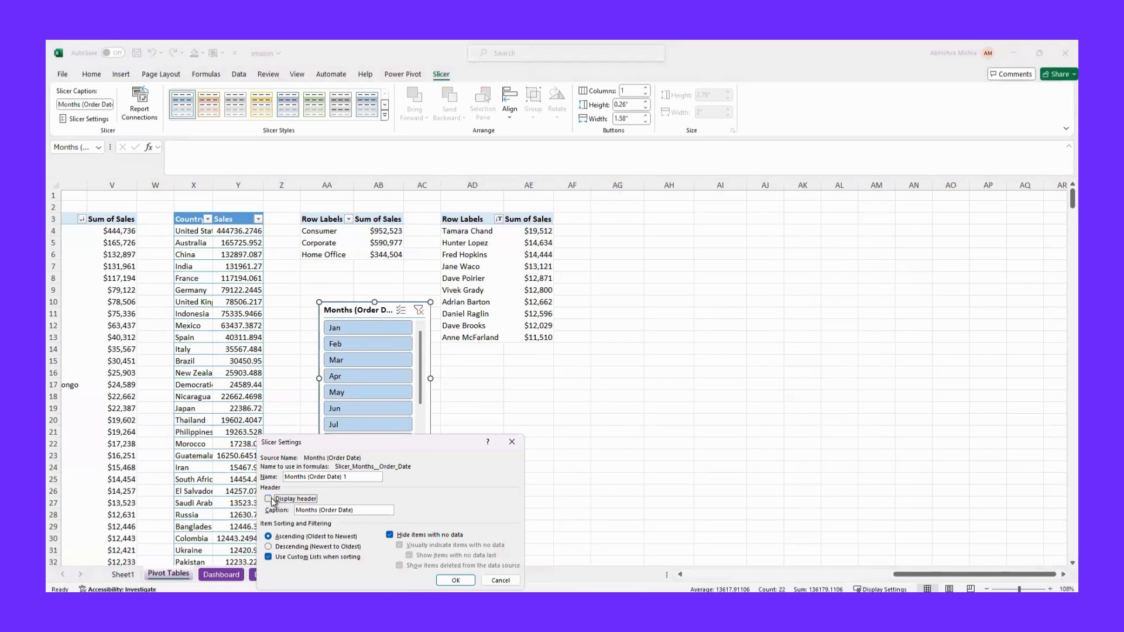
pyautogui.click(455, 579)
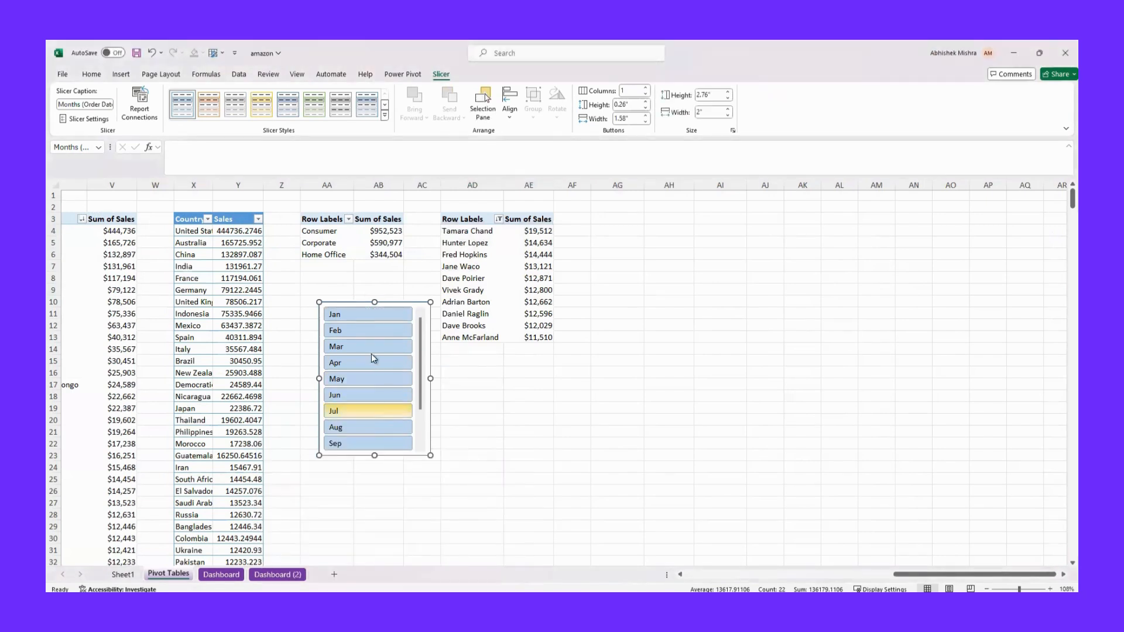
# Apply the years slicer's Light Orange, Slicer Style Dark 2 style to the months slicer and arrange its buttons in 3 columns
pyautogui.click(386, 120)
pyautogui.click(211, 177)
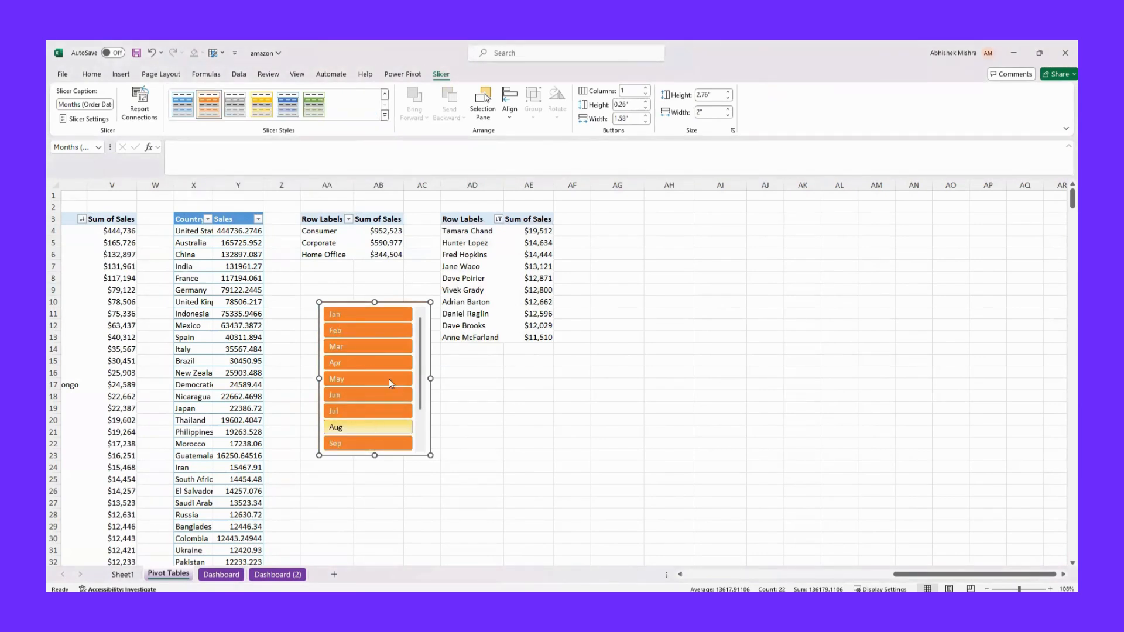
pyautogui.click(646, 88)
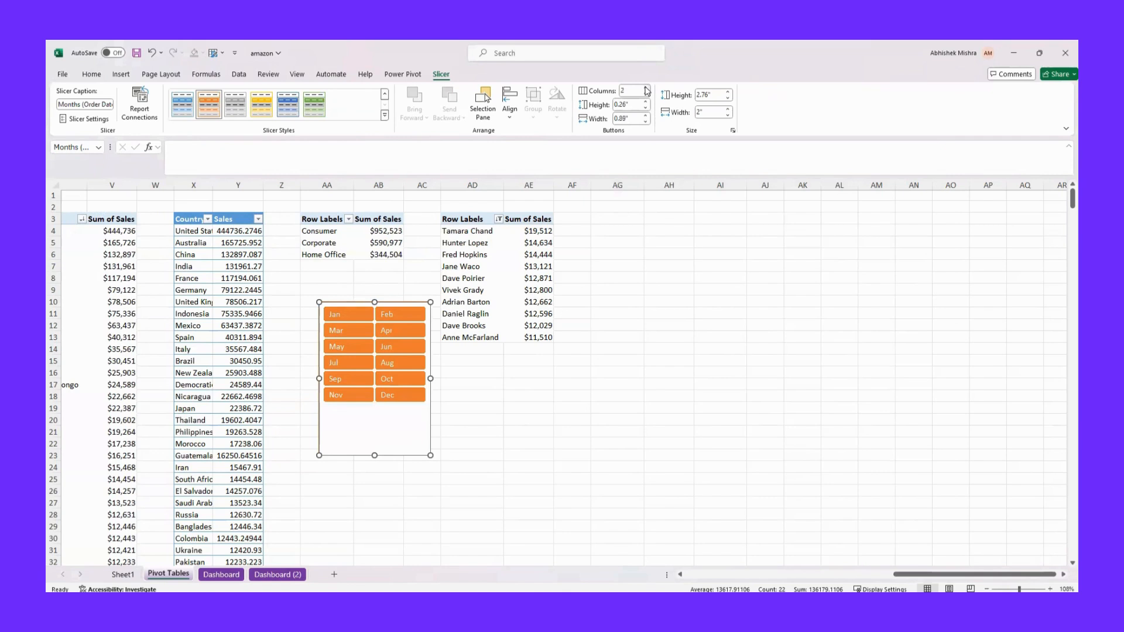
pyautogui.click(646, 89)
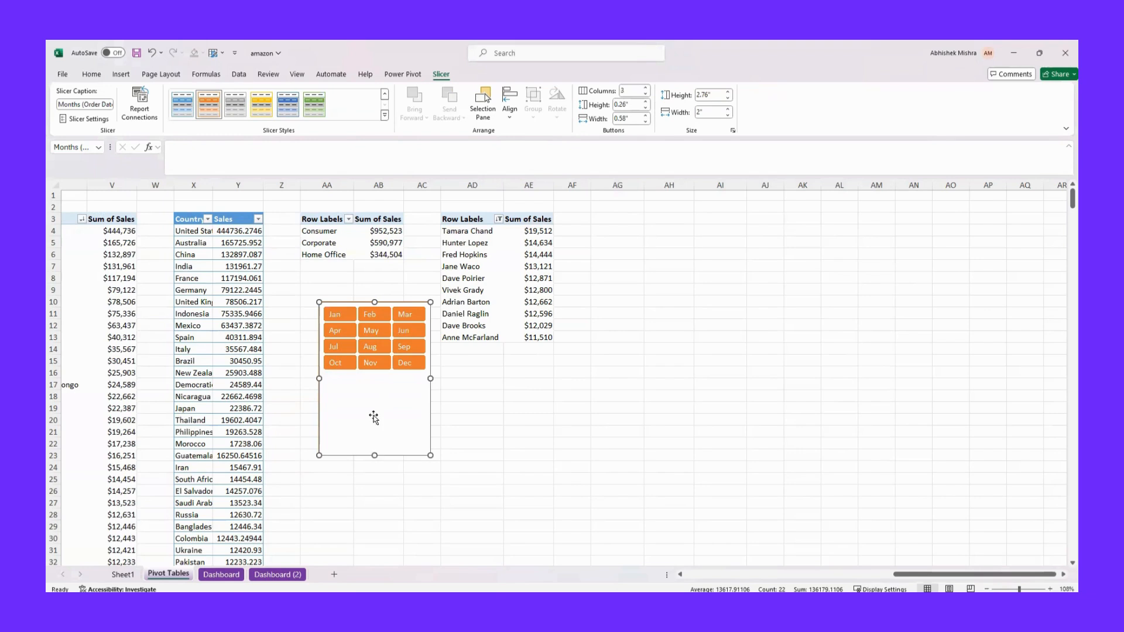
# Shorten the months slicer to about 1.34" high and move it from Pivot Tables to the Dashboard sidebar, below the years slicer
pyautogui.moveTo(374, 455); pyautogui.dragTo(374, 376)
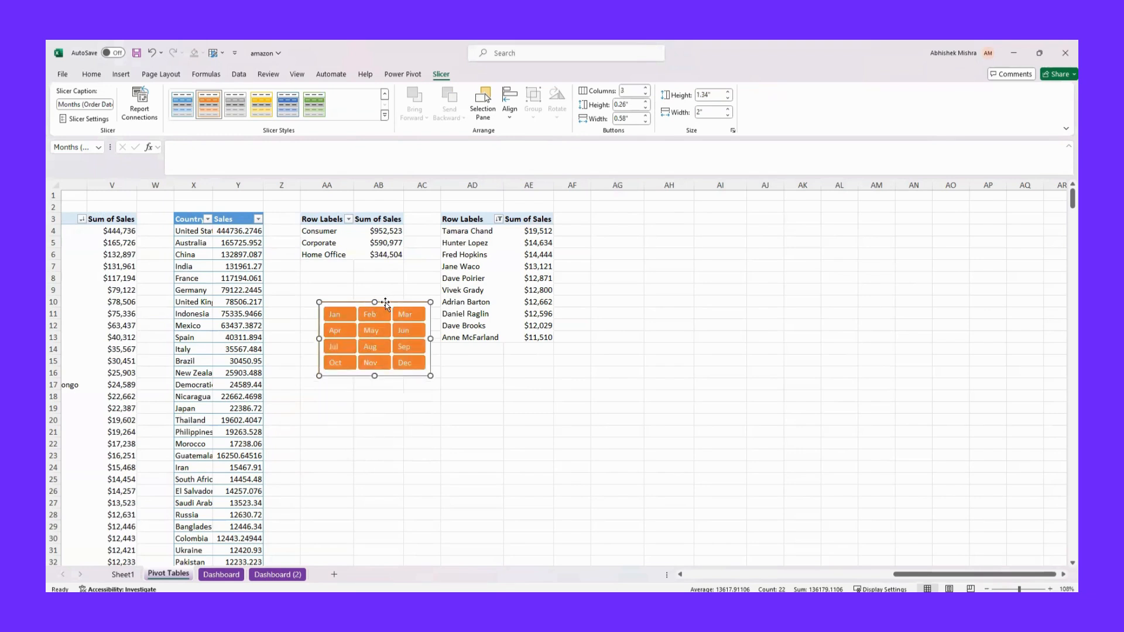
pyautogui.press('Delete')
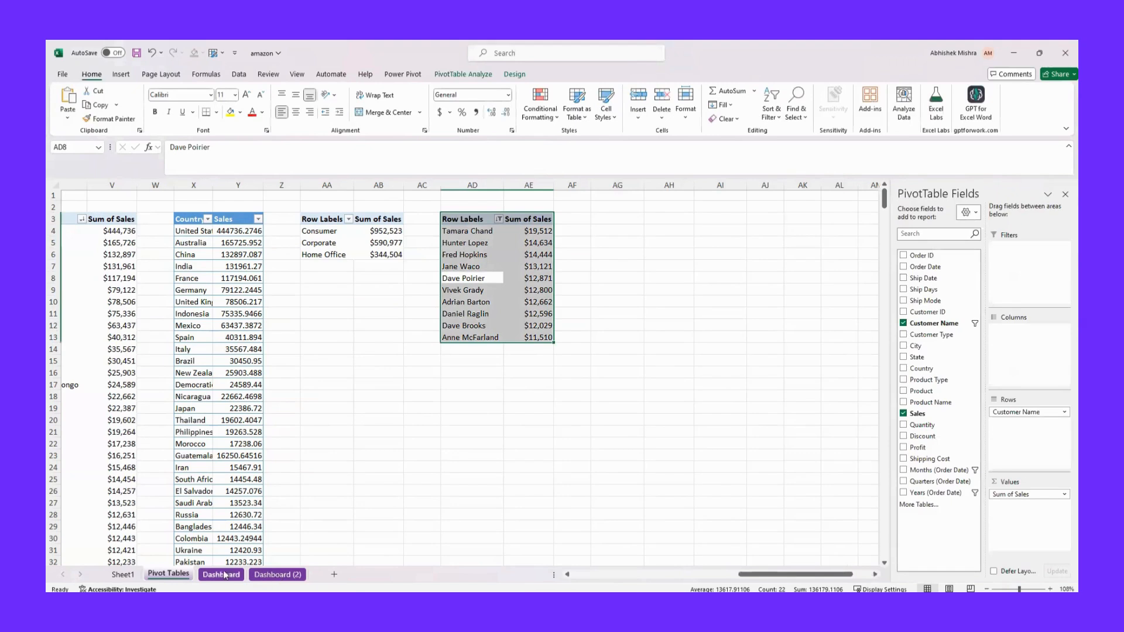
pyautogui.click(224, 575)
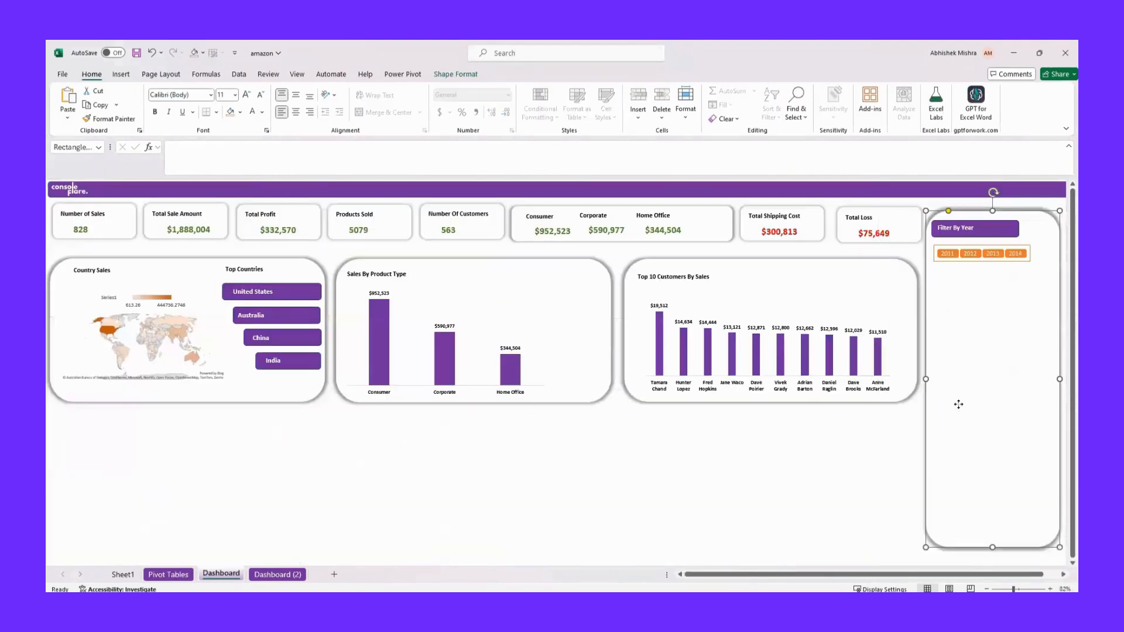
pyautogui.hotkey('ctrl', 'v')
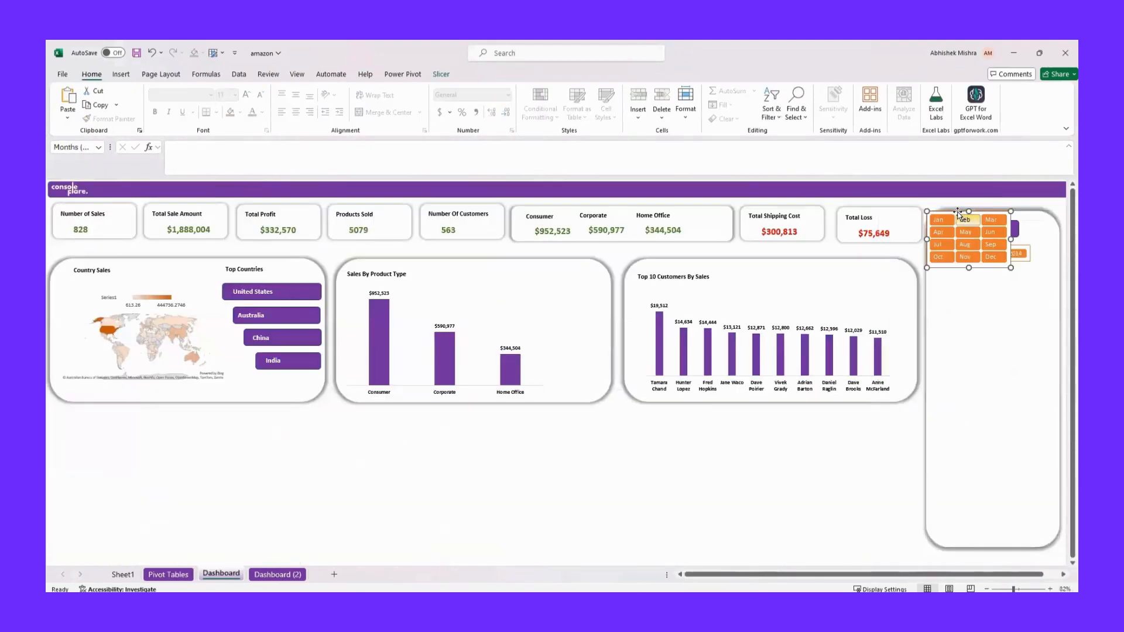
pyautogui.moveTo(953, 212); pyautogui.dragTo(959, 290)
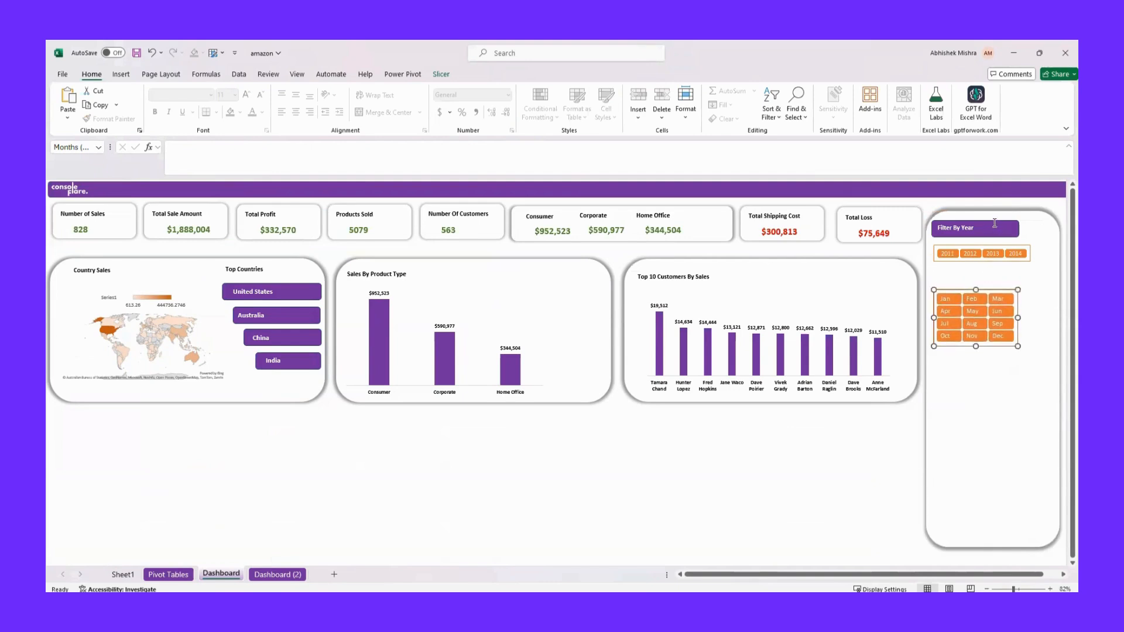
# Group the Filter By Year text box with its purple rectangle in the Dashboard sidebar
pyautogui.click(994, 223)
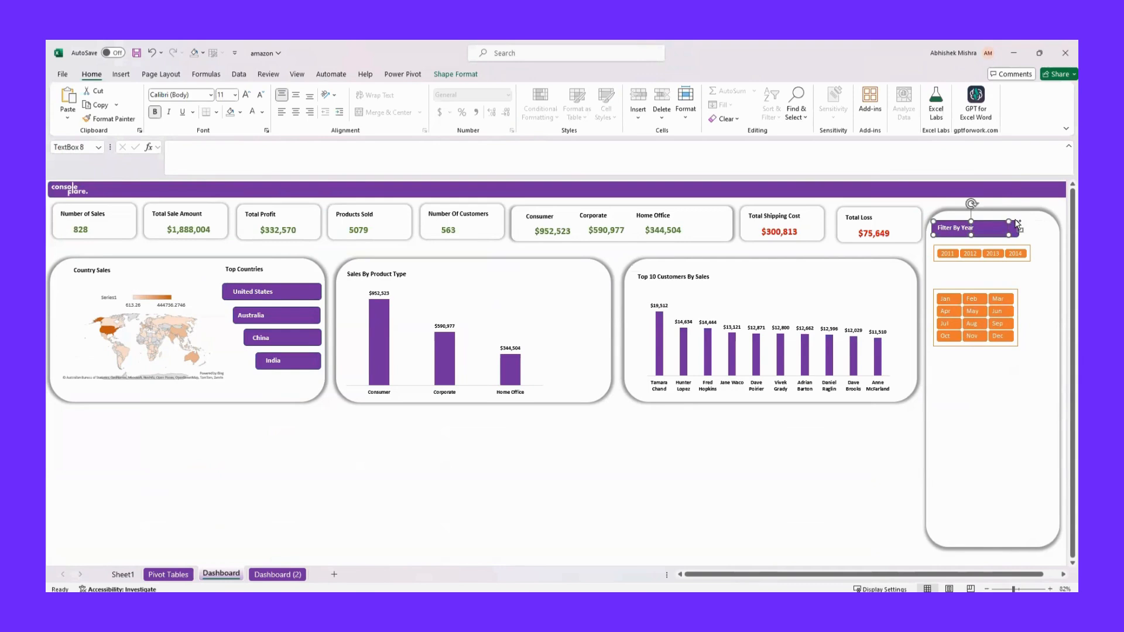
pyautogui.click(1016, 226)
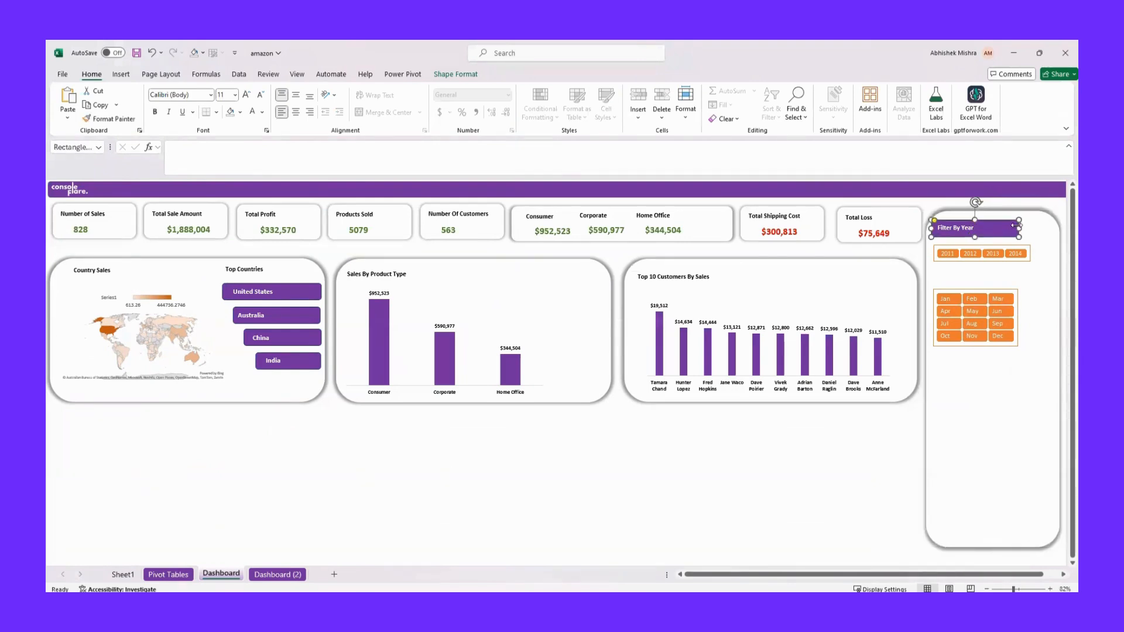
pyautogui.click(956, 227)
pyautogui.rightClick(970, 220)
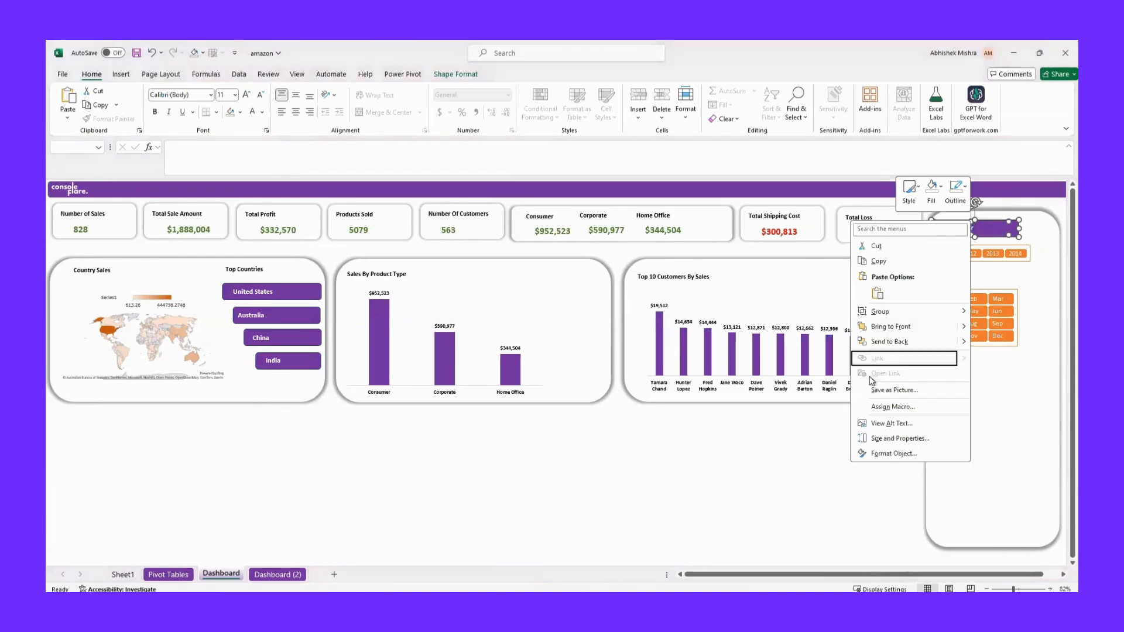
pyautogui.moveTo(899, 313)
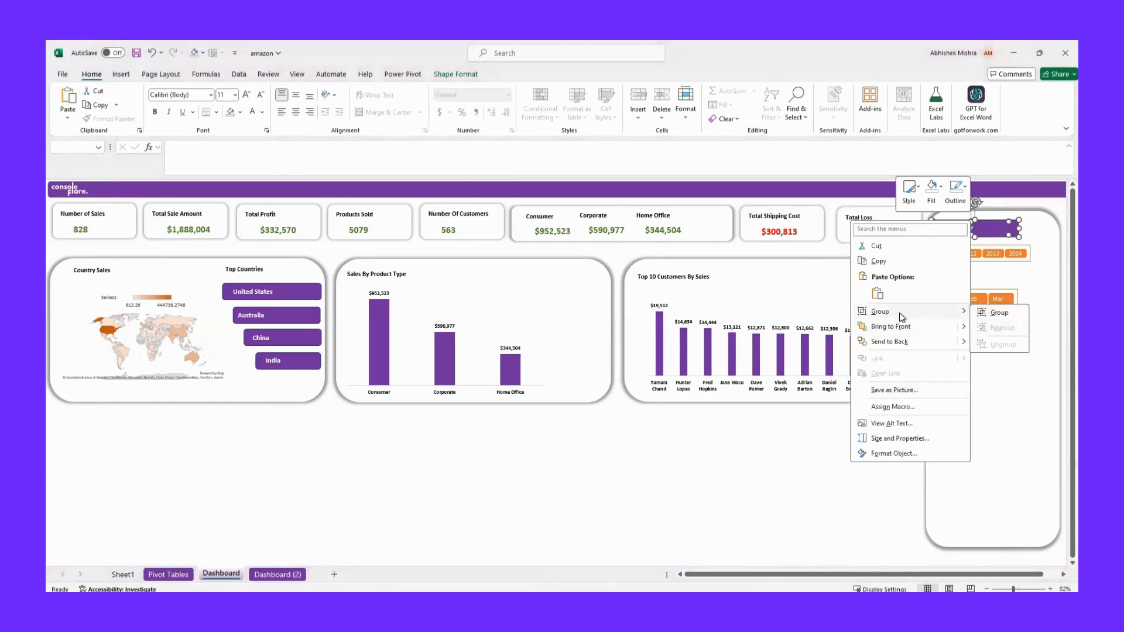
pyautogui.click(985, 312)
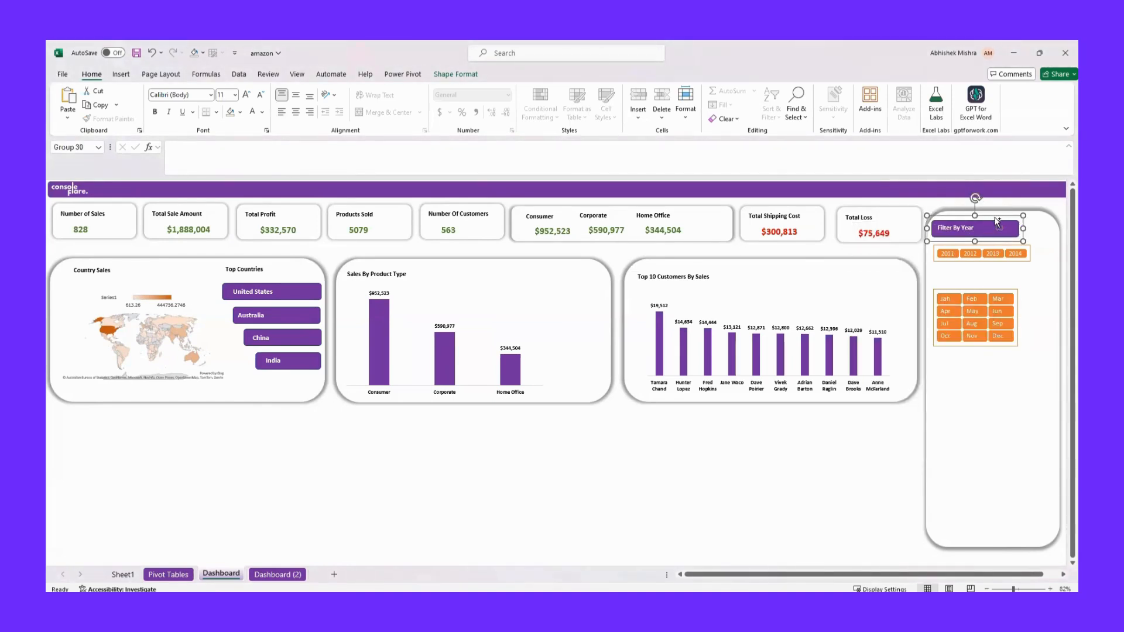
# Duplicate the Filter By Year heading, place the copy just above the months slicer and retitle it Filter By Month
pyautogui.hotkey('ctrl', 'd')
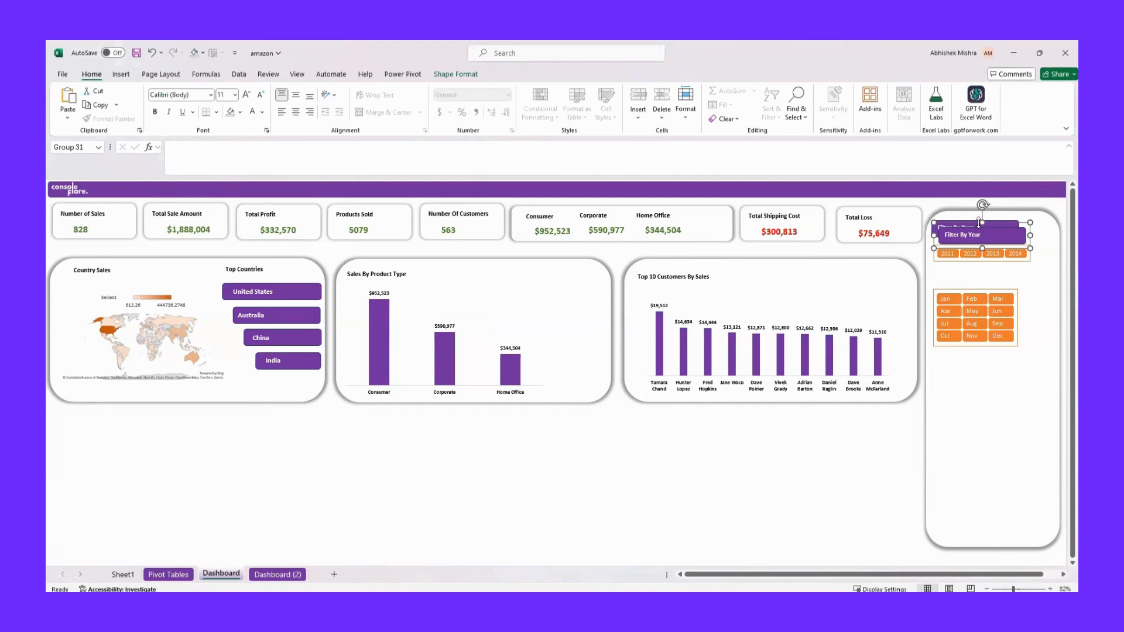
pyautogui.moveTo(986, 229); pyautogui.dragTo(977, 268)
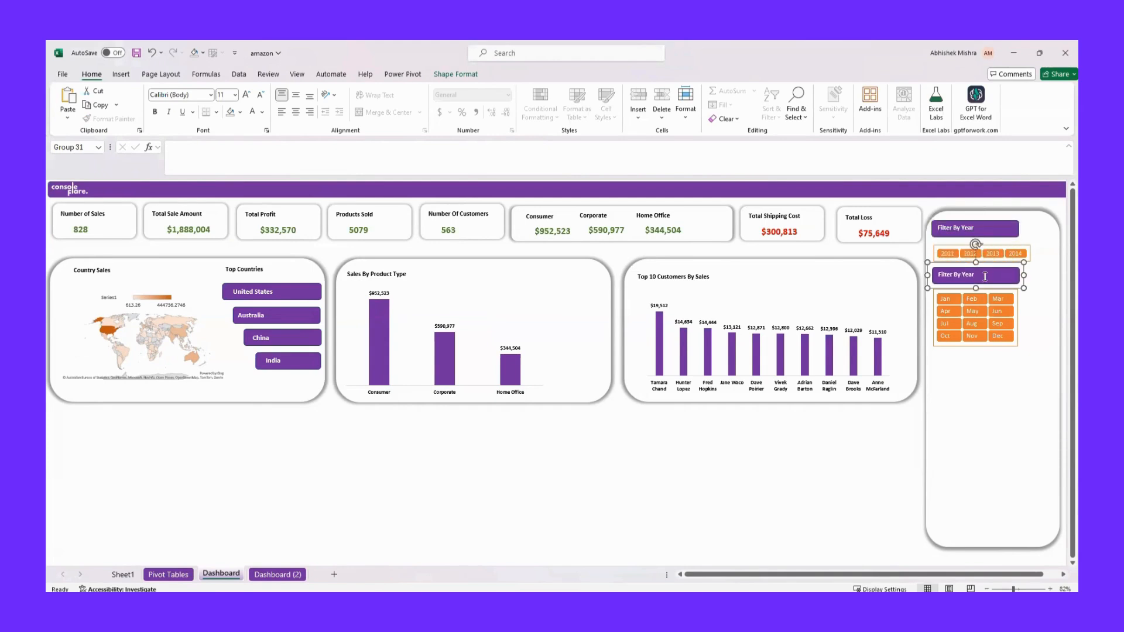
pyautogui.click(979, 278)
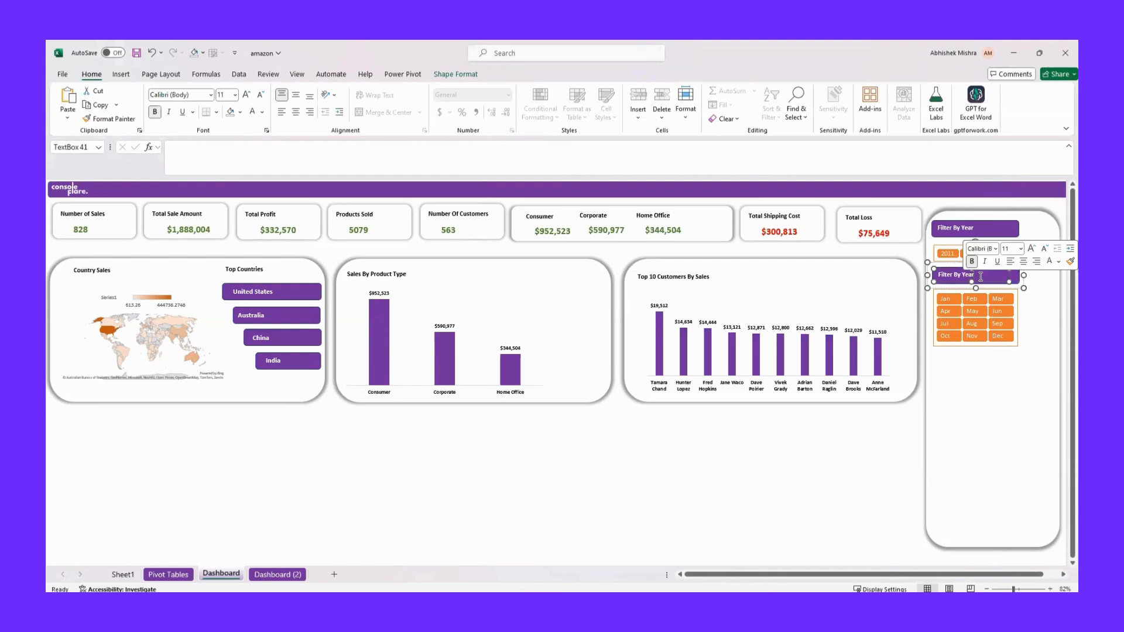
pyautogui.press('BackSpace')
pyautogui.press('BackSpace')
pyautogui.press('BackSpace')
pyautogui.write('Month')
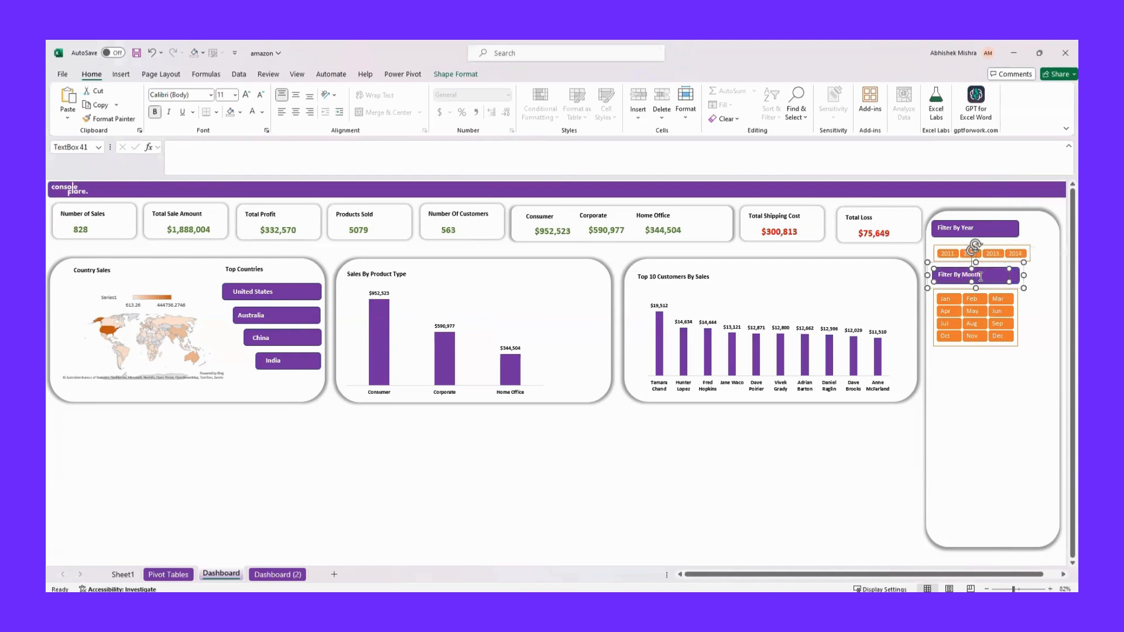
pyautogui.click(994, 376)
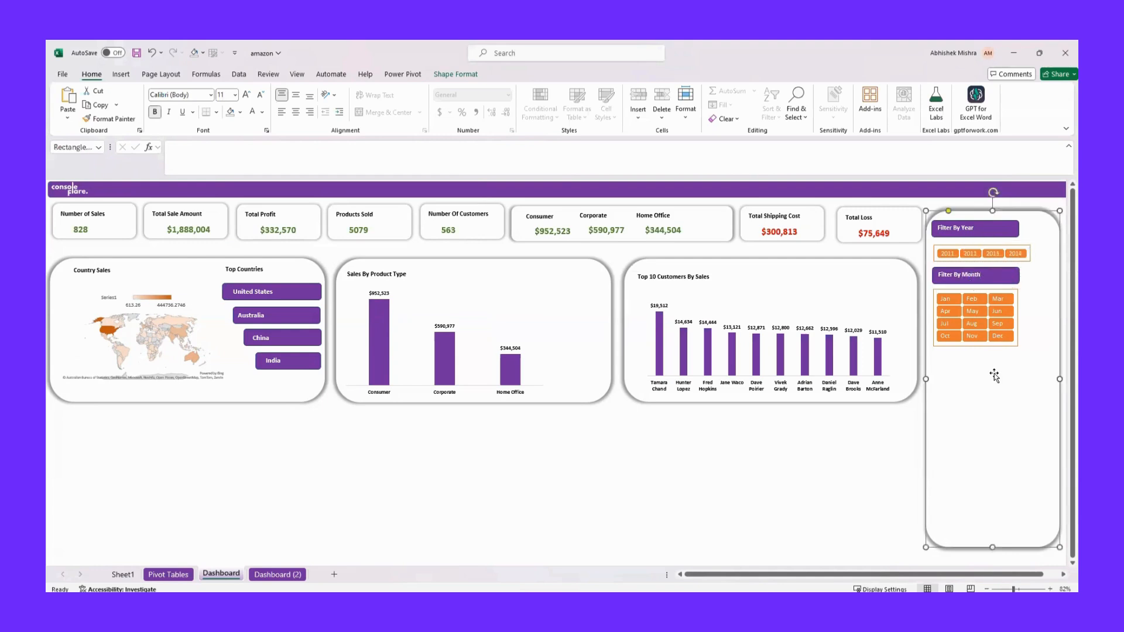
pyautogui.click(842, 475)
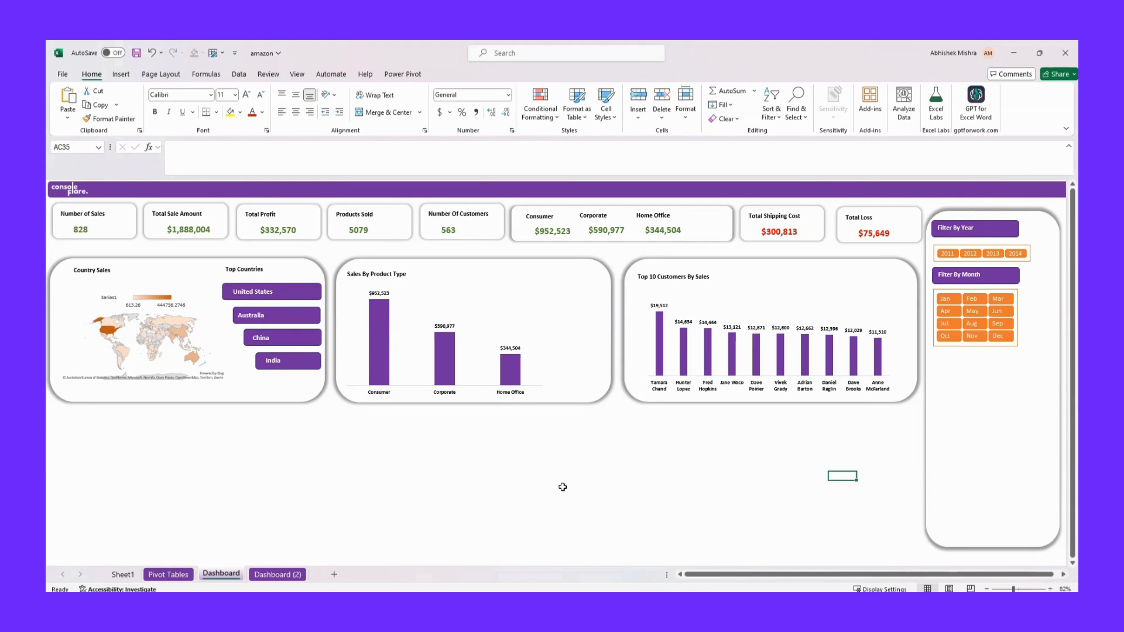
# Insert a slicer for the Customer Type field from the customer pivot table on the Pivot Tables sheet
pyautogui.click(168, 574)
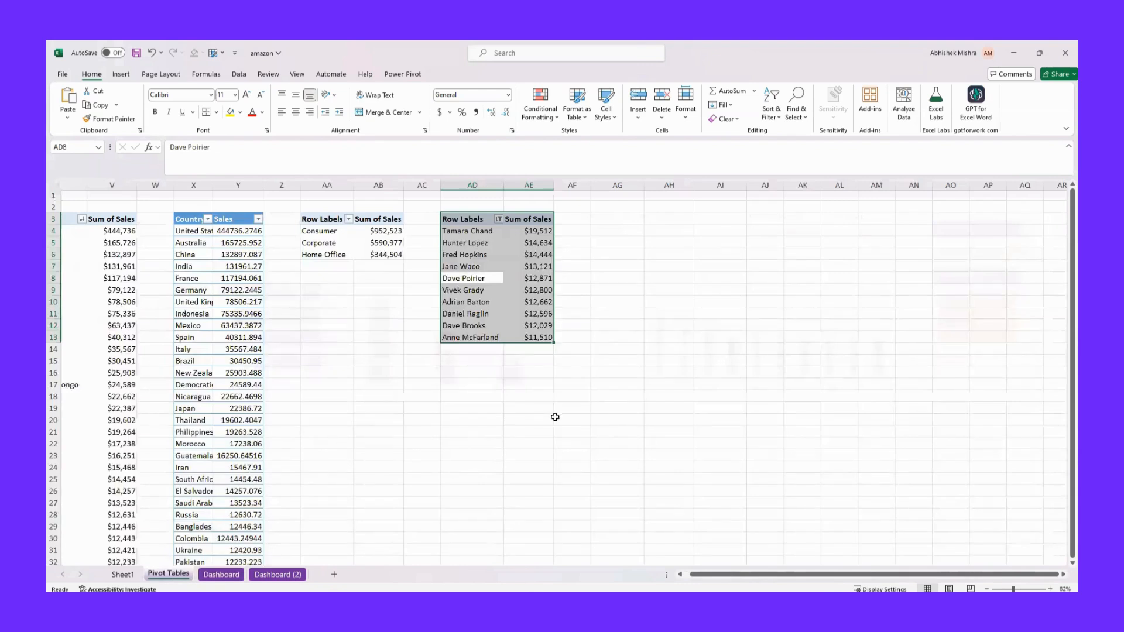
pyautogui.click(122, 74)
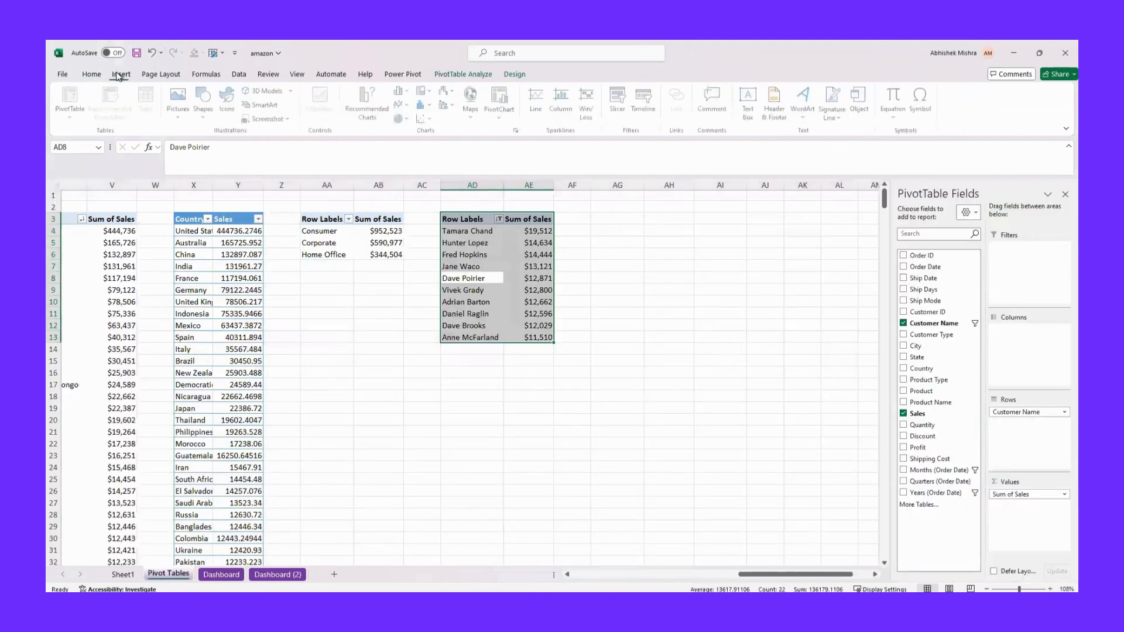
pyautogui.click(619, 104)
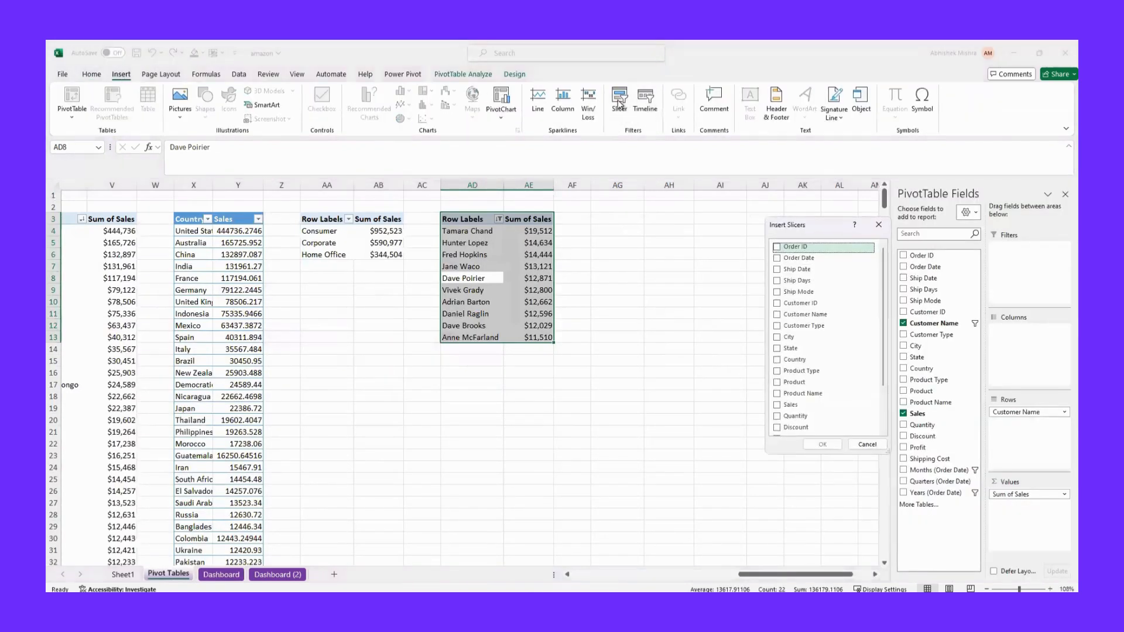
pyautogui.click(814, 326)
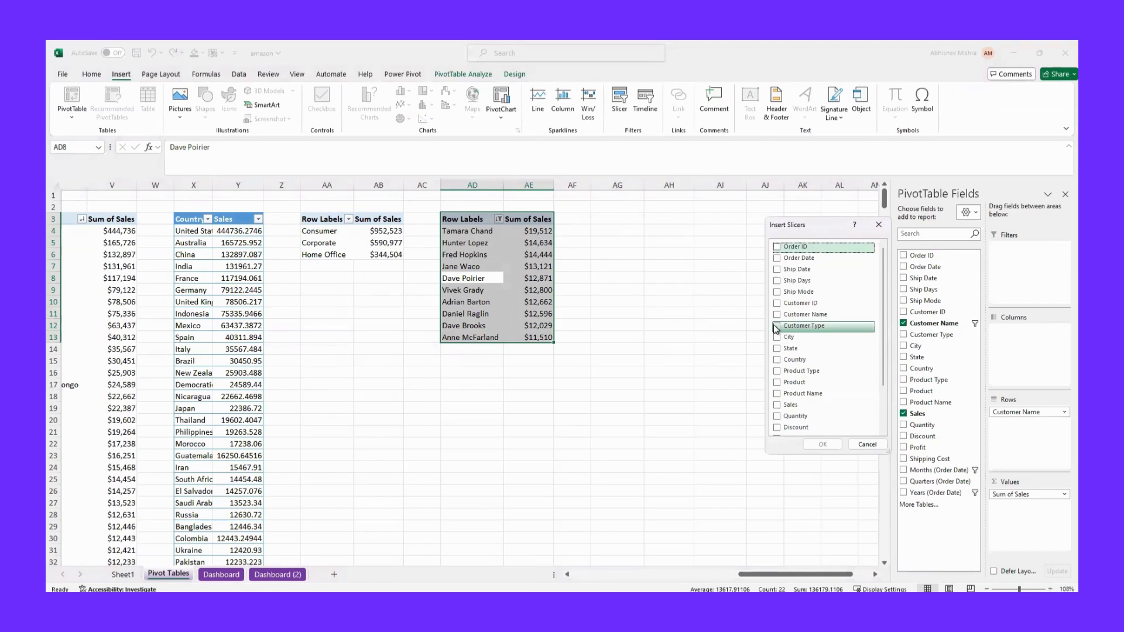
pyautogui.click(812, 444)
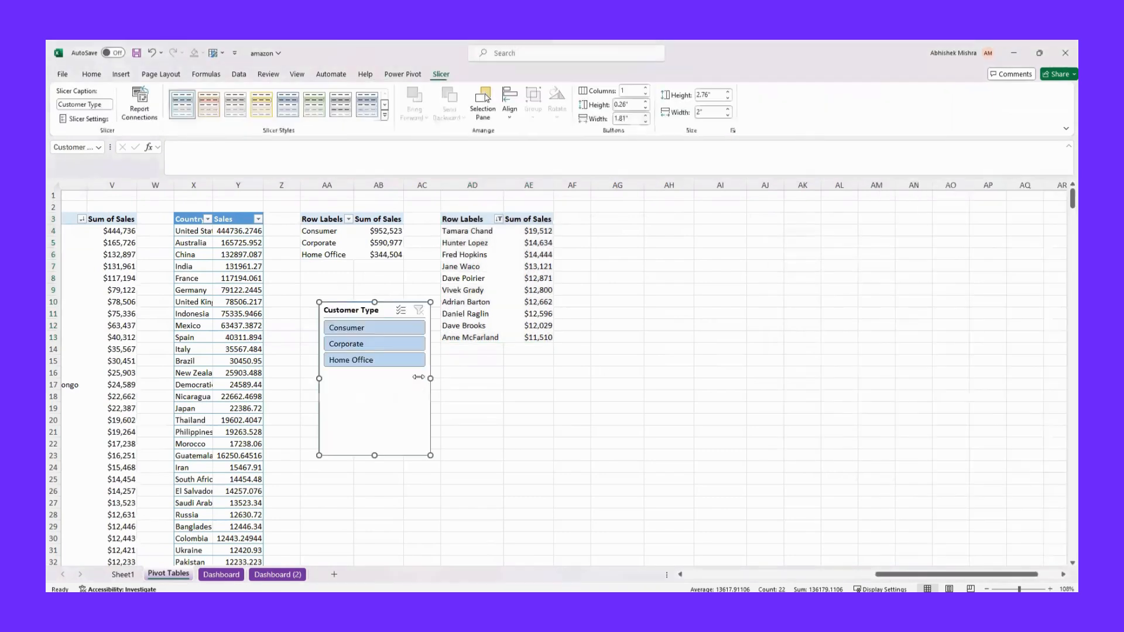
# Apply the Light Orange, Slicer Style Dark 2 style to the Customer Type slicer and shorten it to about 1.32" high
pyautogui.click(384, 115)
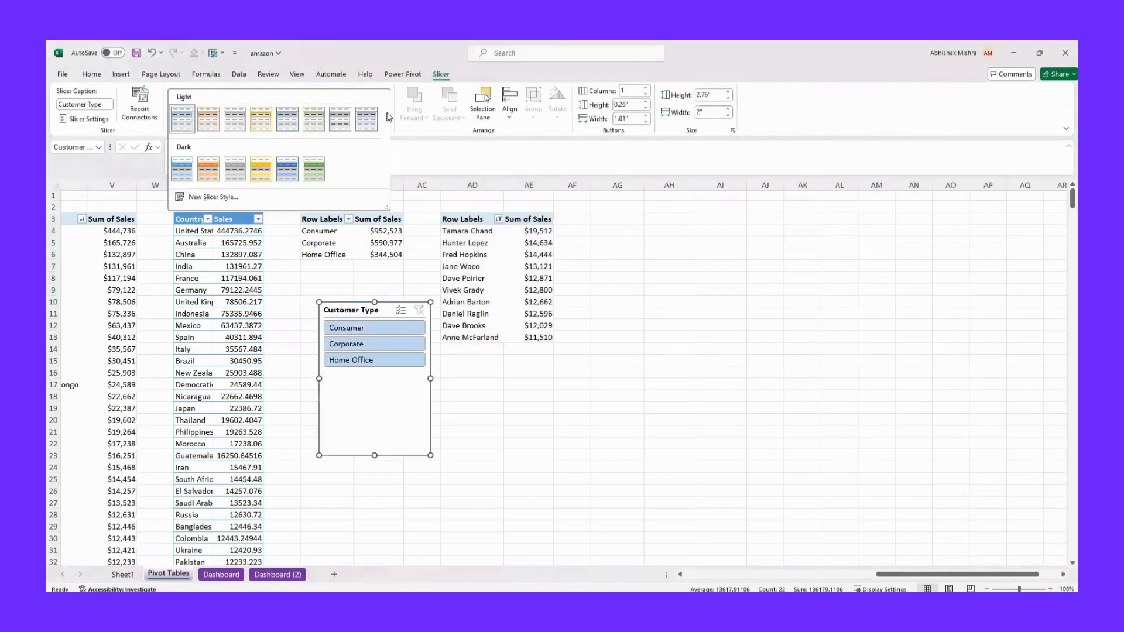
pyautogui.click(207, 169)
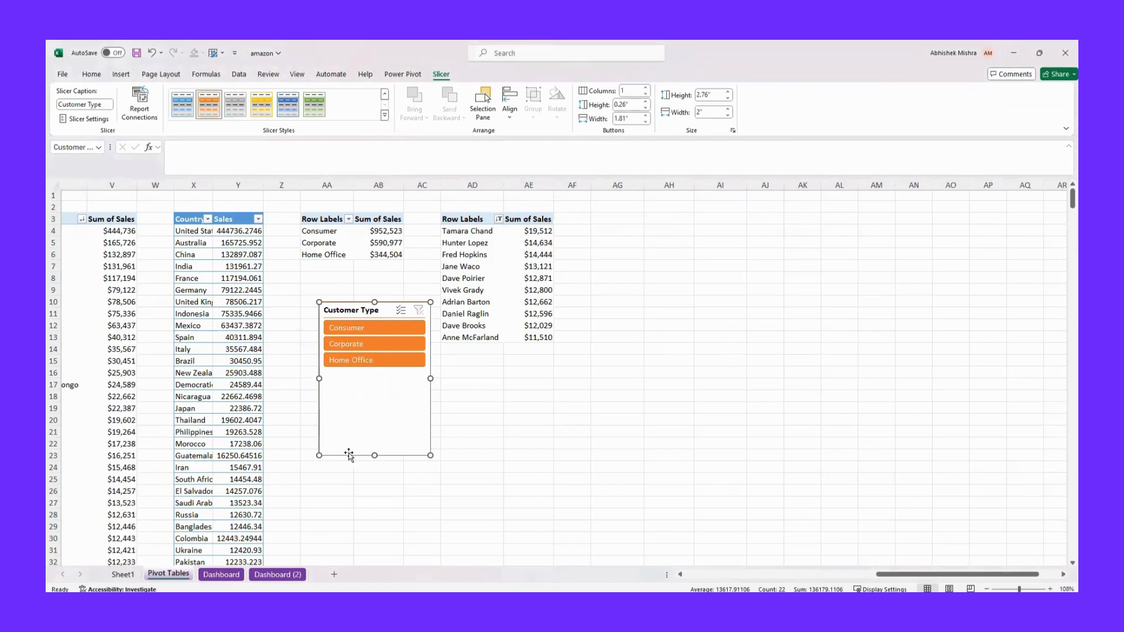
pyautogui.moveTo(374, 455); pyautogui.dragTo(374, 375)
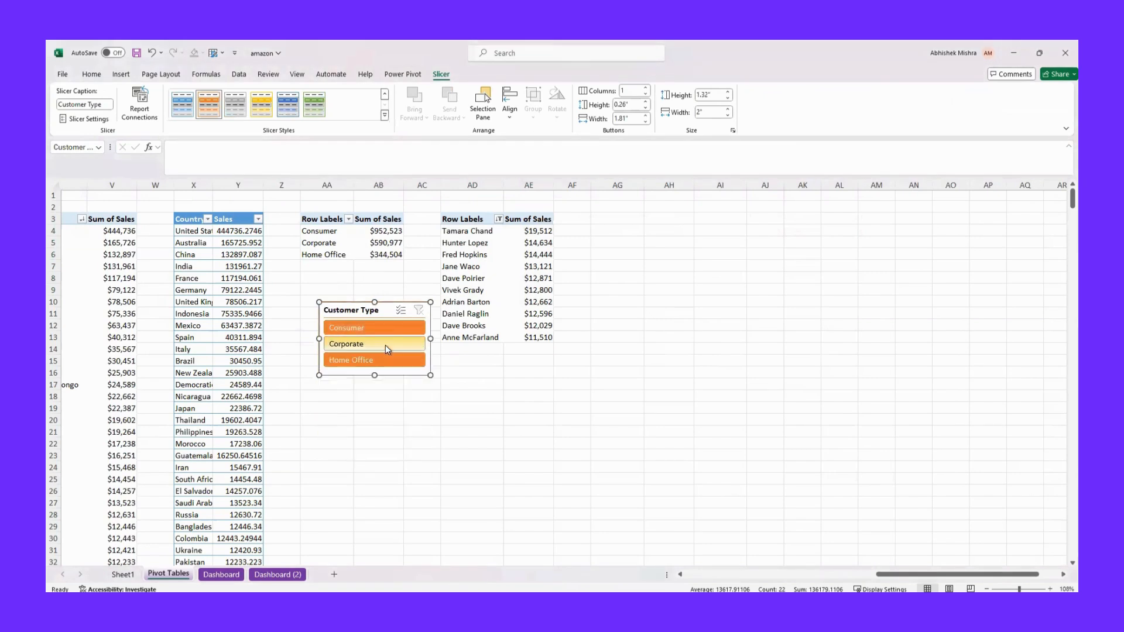
# Hide the header of the Customer Type slicer in its slicer settings
pyautogui.rightClick(375, 313)
pyautogui.click(415, 585)
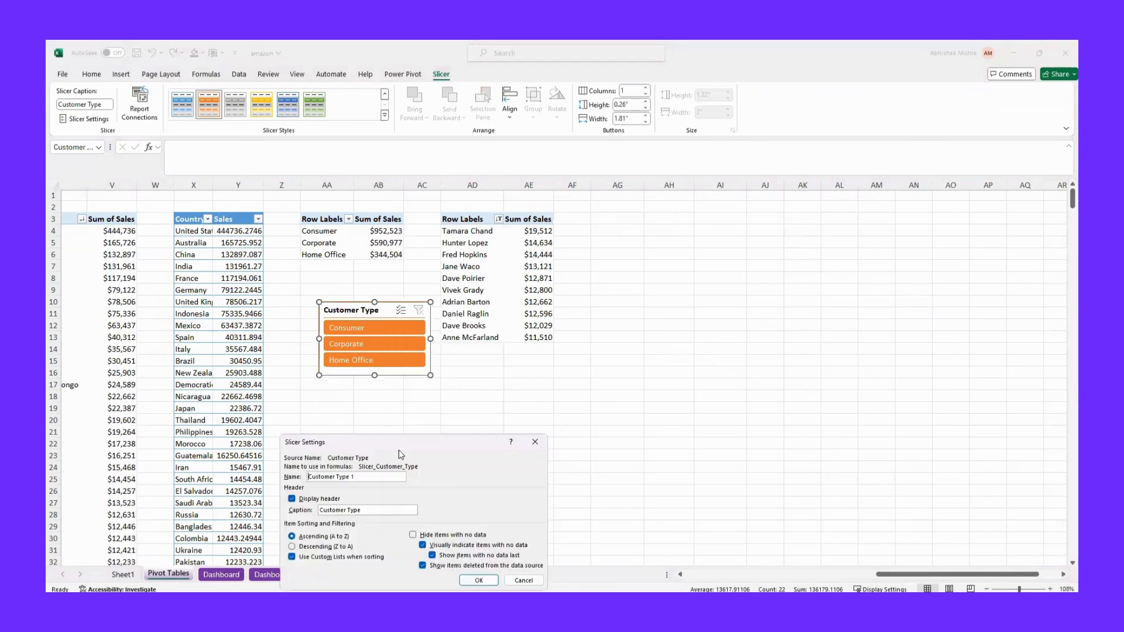
pyautogui.click(291, 498)
pyautogui.press('Return')
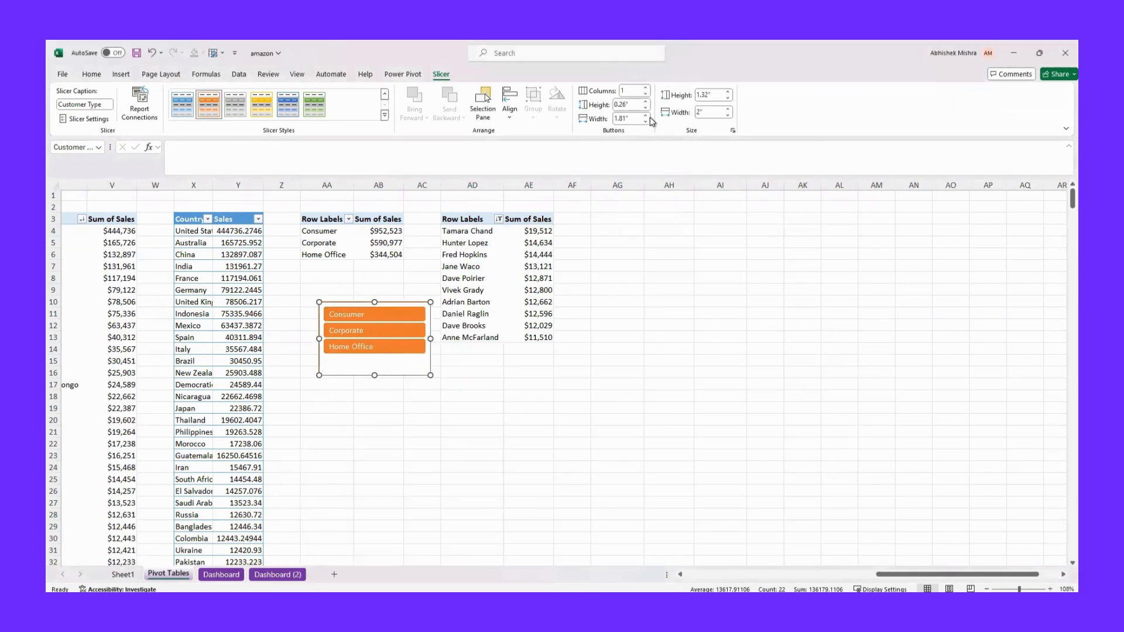
# Arrange the Customer Type slicer's buttons in 2 columns and resize the slicer to about 0.77" high and 2.27" wide
pyautogui.click(646, 87)
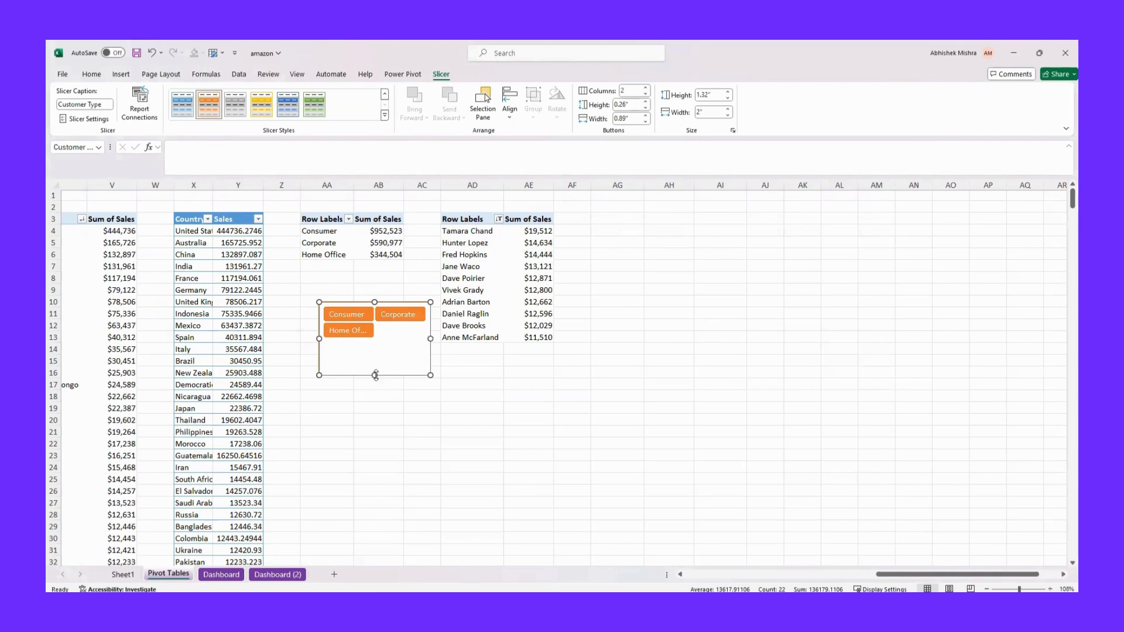
pyautogui.moveTo(371, 375); pyautogui.dragTo(375, 345)
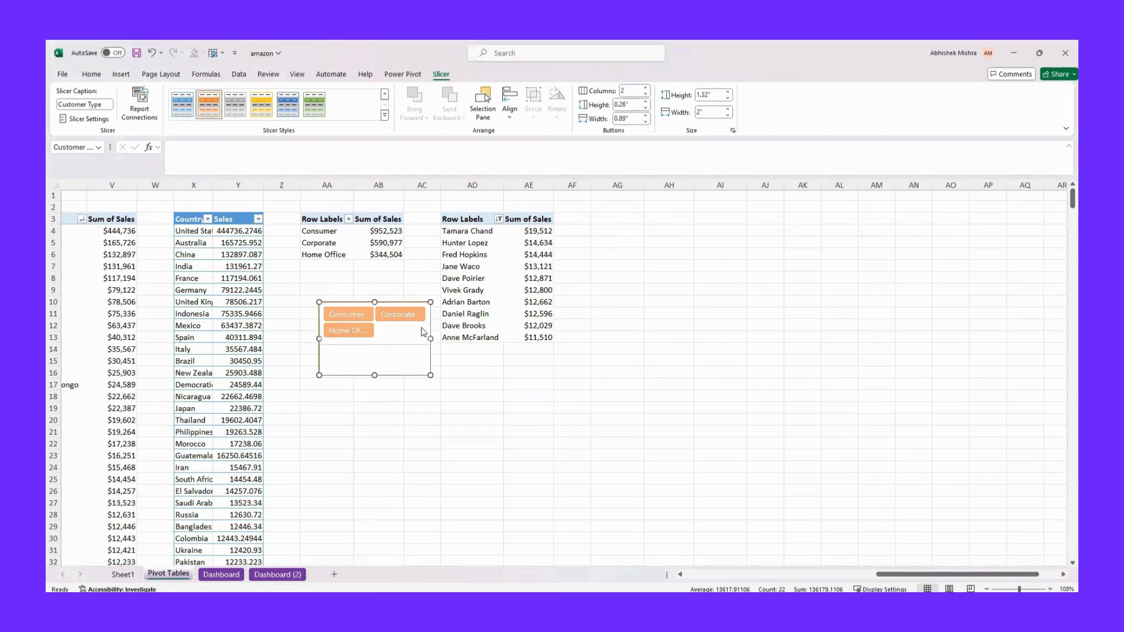
pyautogui.moveTo(436, 323); pyautogui.dragTo(445, 323)
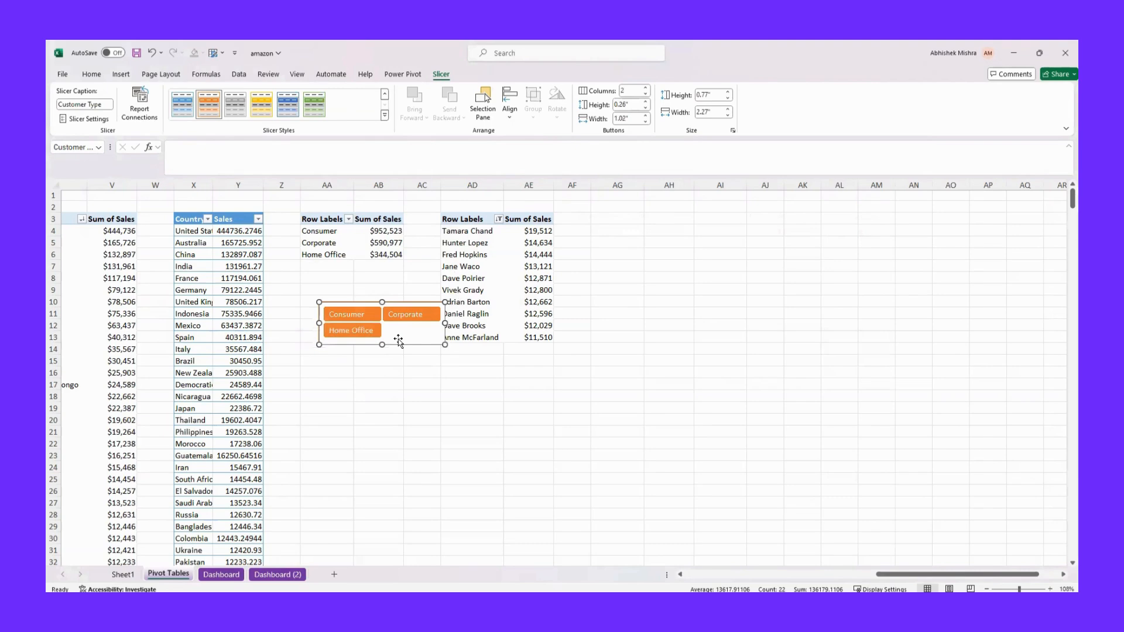
# Move the Customer Type slicer to the Dashboard sheet and place it in the sidebar below the months slicer
pyautogui.press('Escape')
pyautogui.click(221, 574)
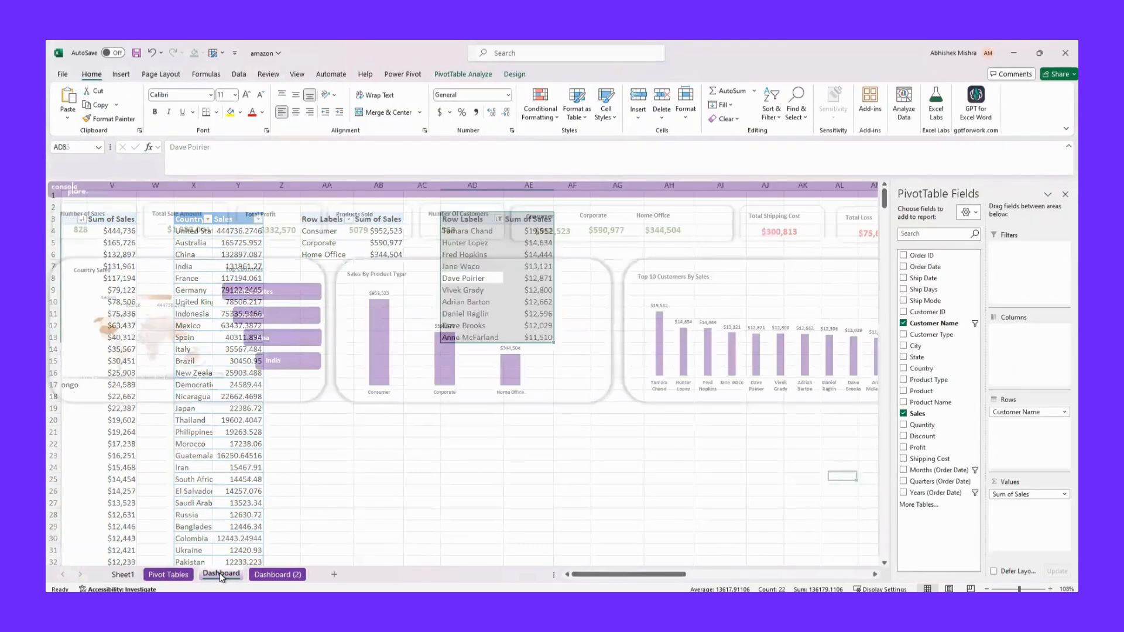
pyautogui.click(957, 462)
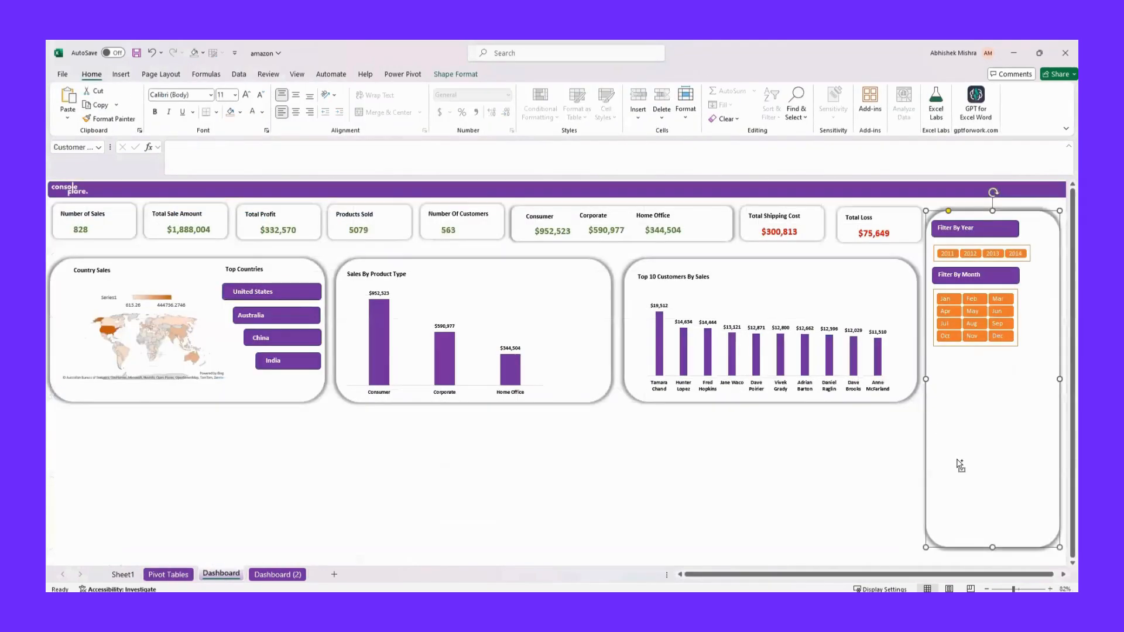
pyautogui.hotkey('ctrl', 'v')
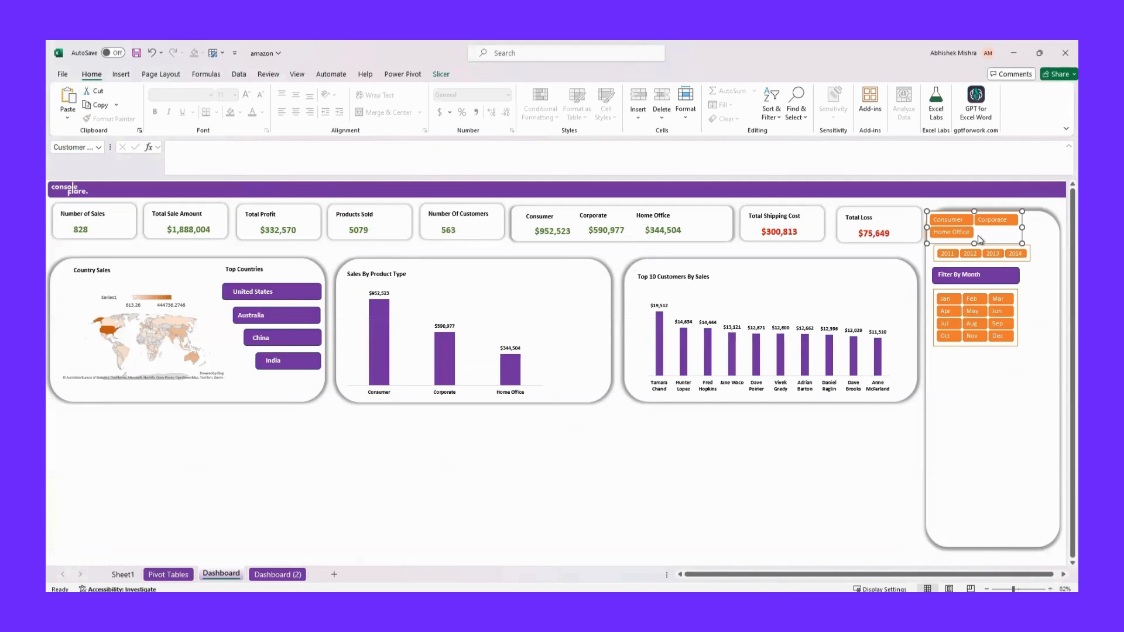
pyautogui.moveTo(963, 230); pyautogui.dragTo(969, 379)
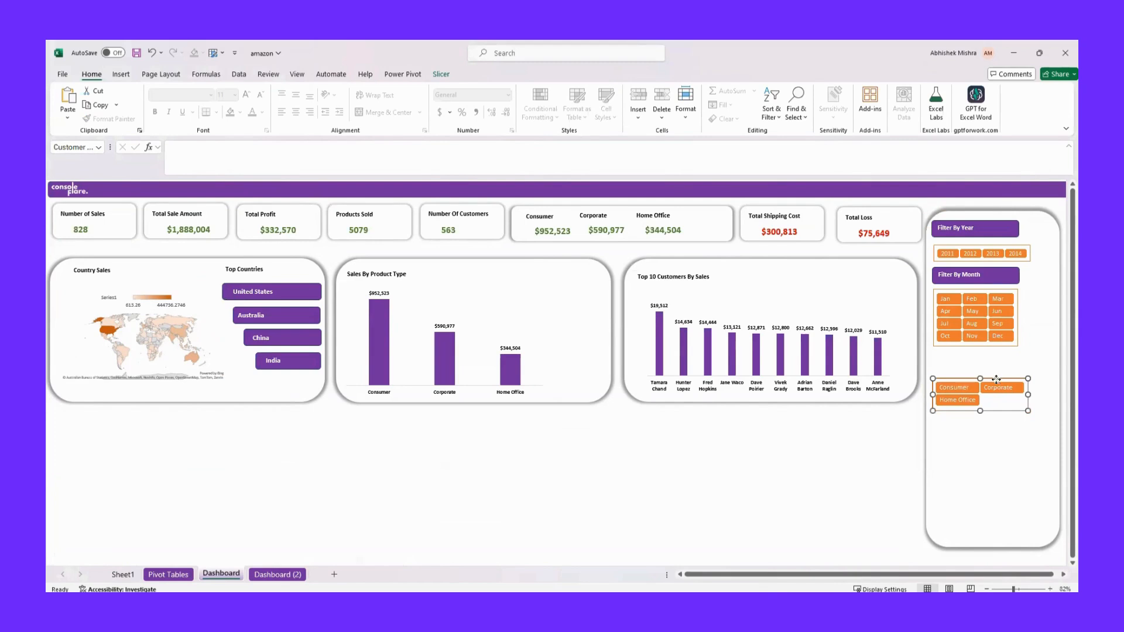
# Check which pivot tables the Customer Type slicer is connected to in its report connections
pyautogui.rightClick(995, 379)
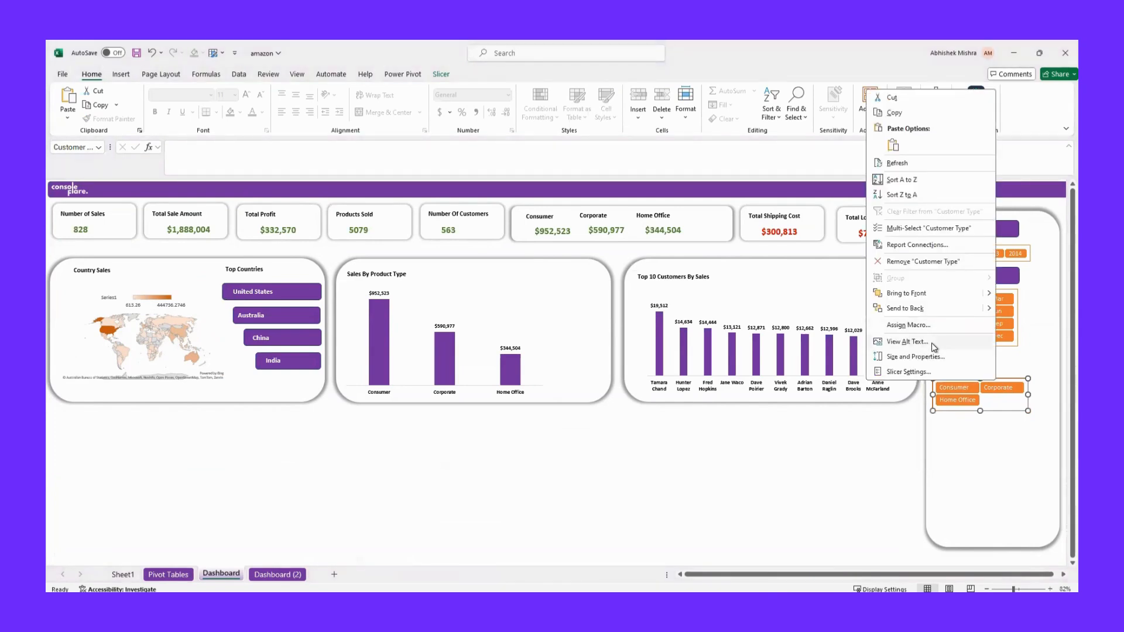
pyautogui.click(928, 246)
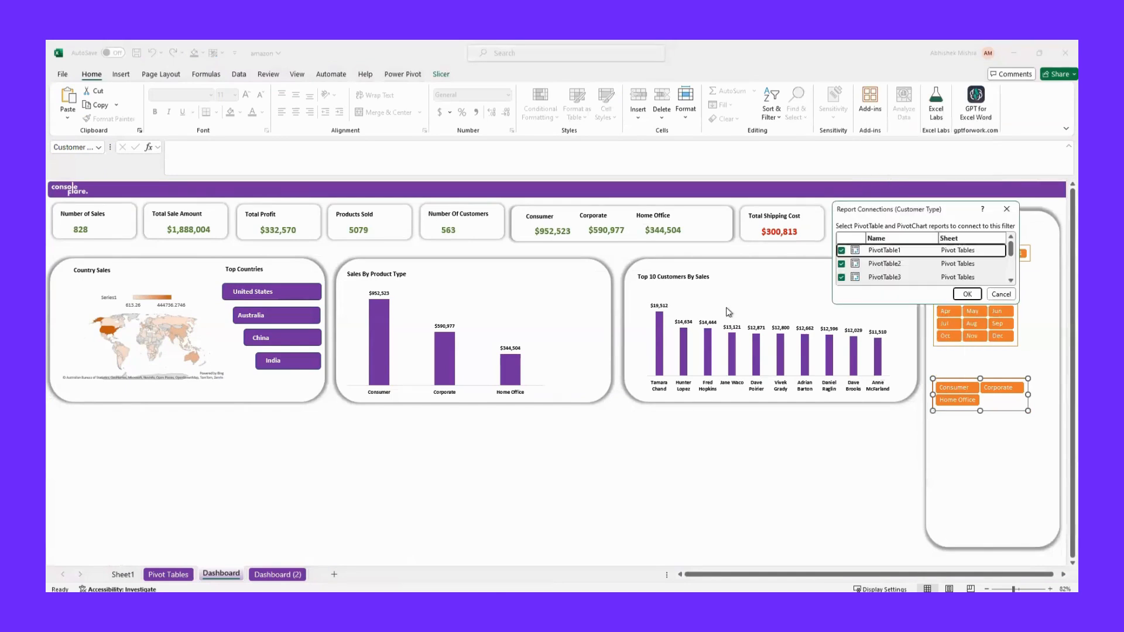
pyautogui.scroll(2, 885, 266)
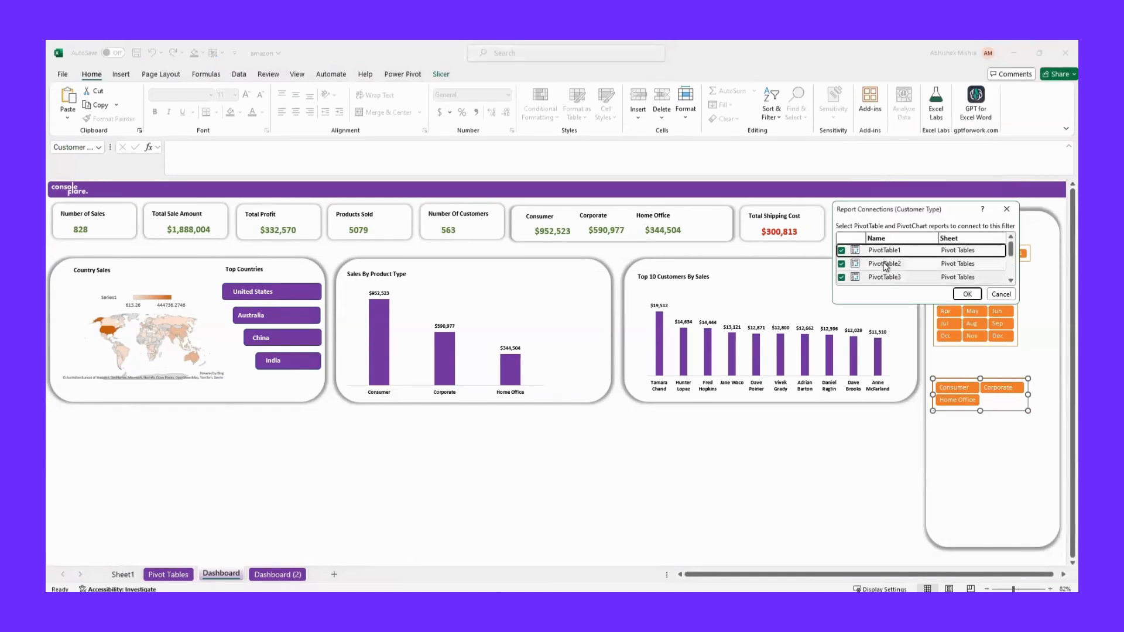
pyautogui.click(1008, 212)
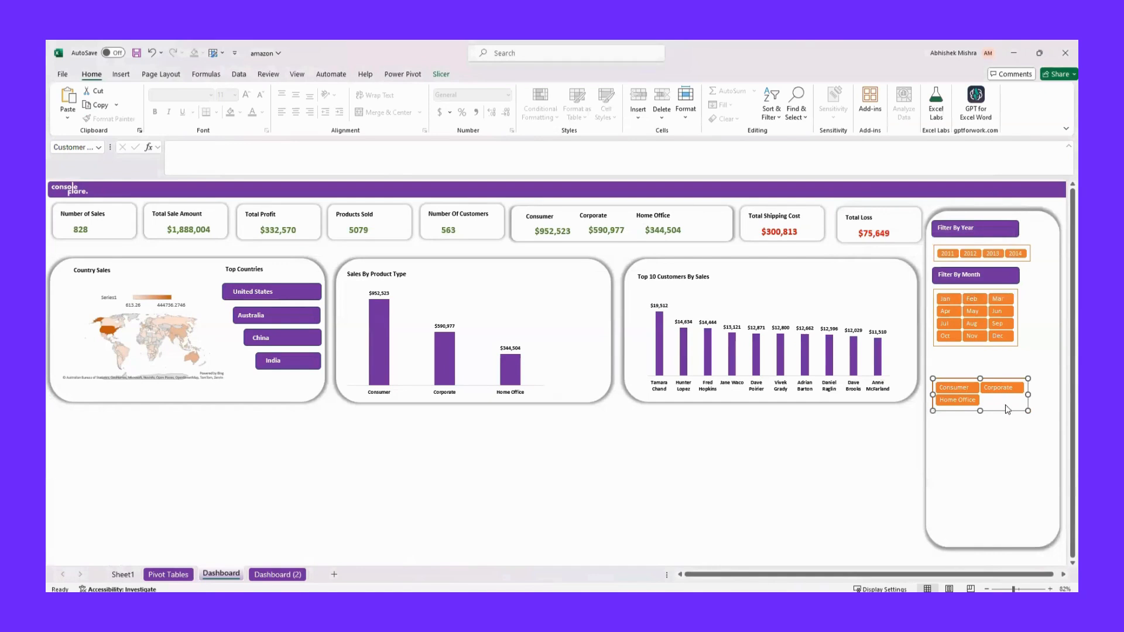
pyautogui.rightClick(974, 380)
pyautogui.click(895, 245)
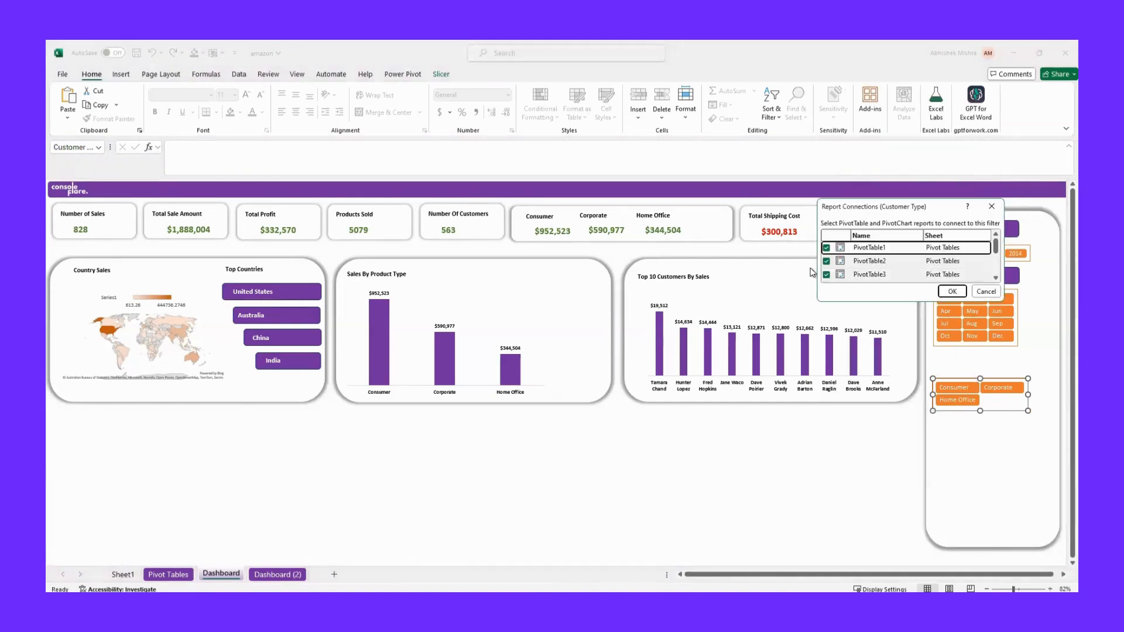
pyautogui.scroll(-3, 876, 260)
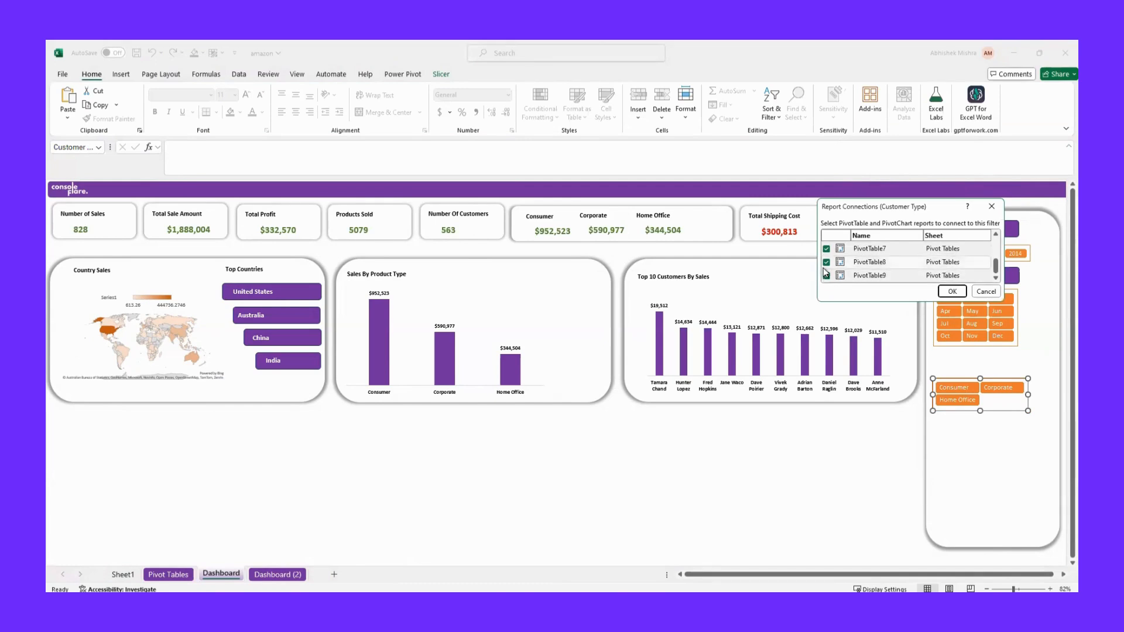
pyautogui.click(991, 206)
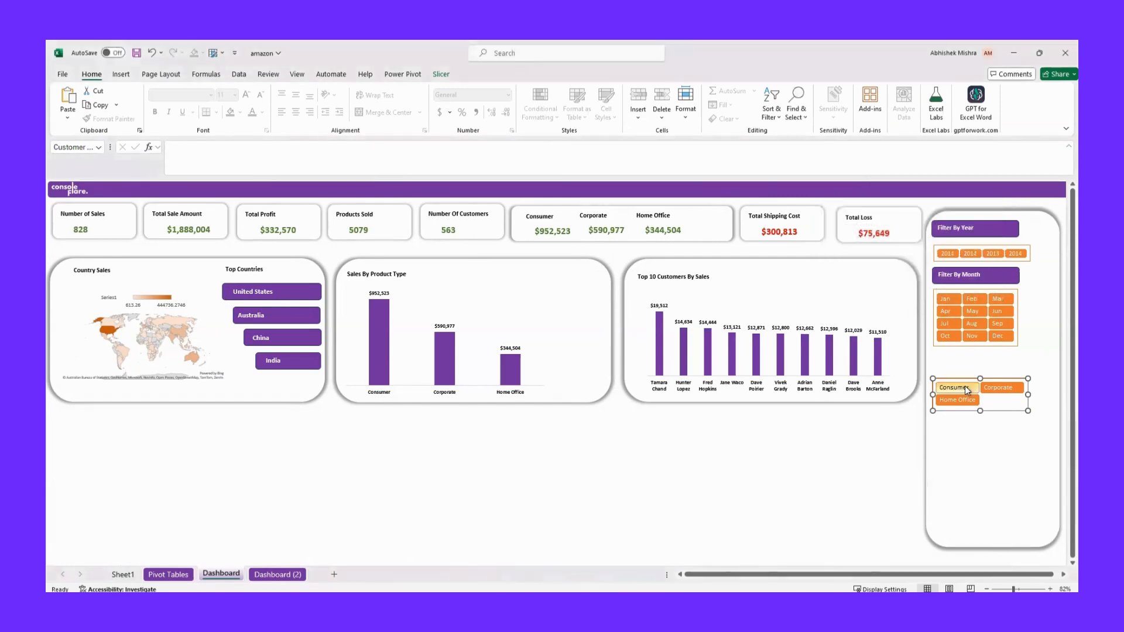
# Duplicate the Filter By Month heading, place the copy above the Customer Type slicer and rename it "Filter By Customer"
pyautogui.click(998, 271)
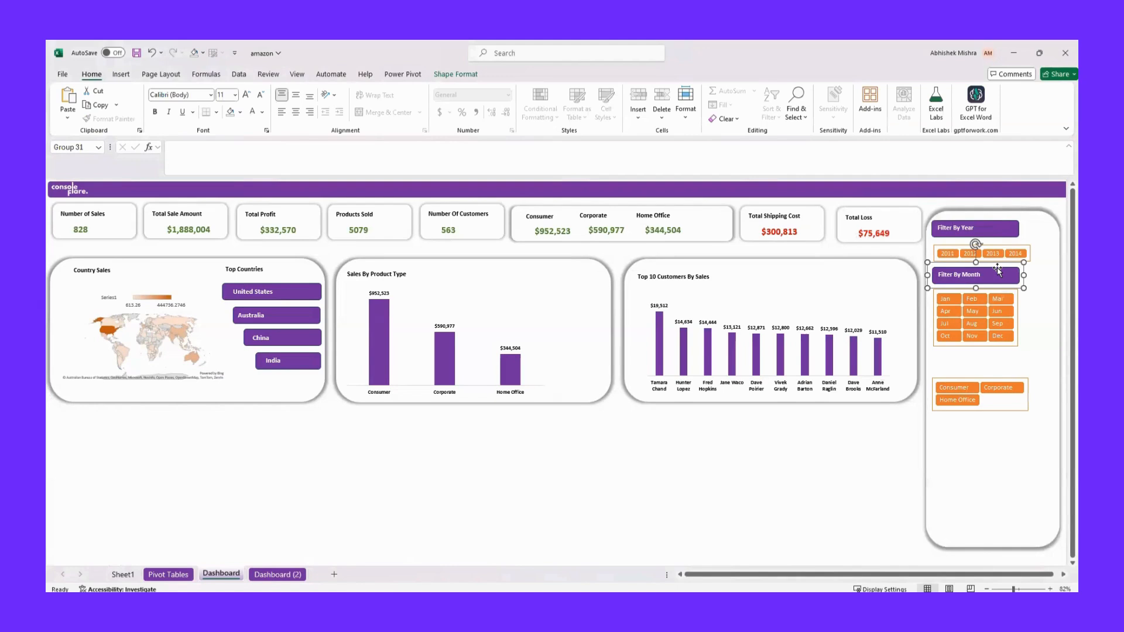
pyautogui.hotkey('ctrl', 'd')
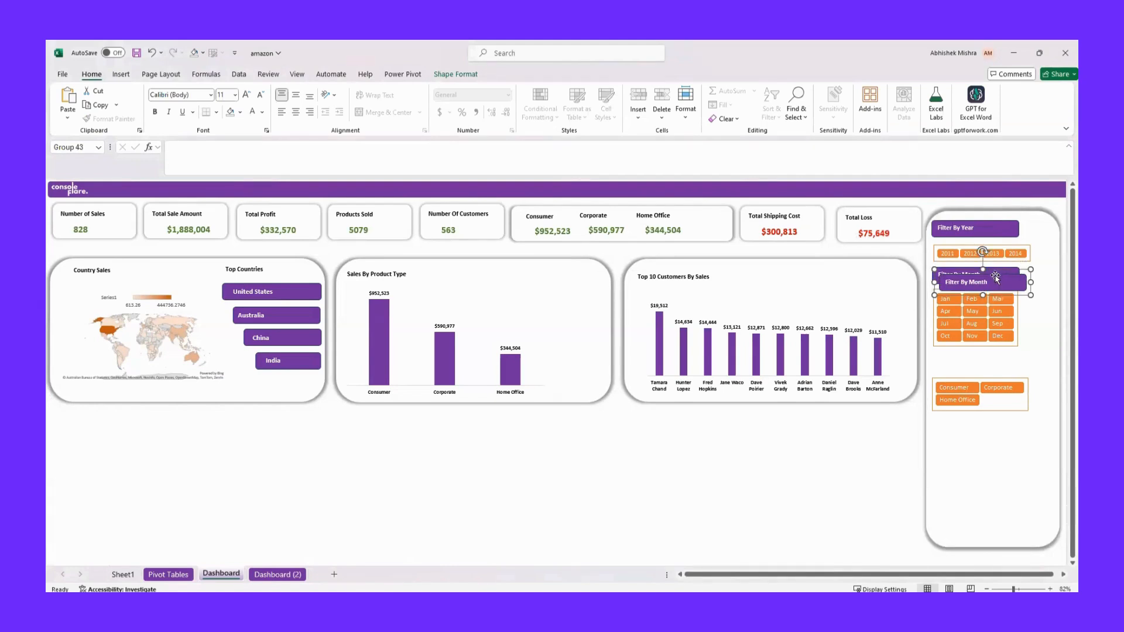
pyautogui.moveTo(996, 275); pyautogui.dragTo(989, 355)
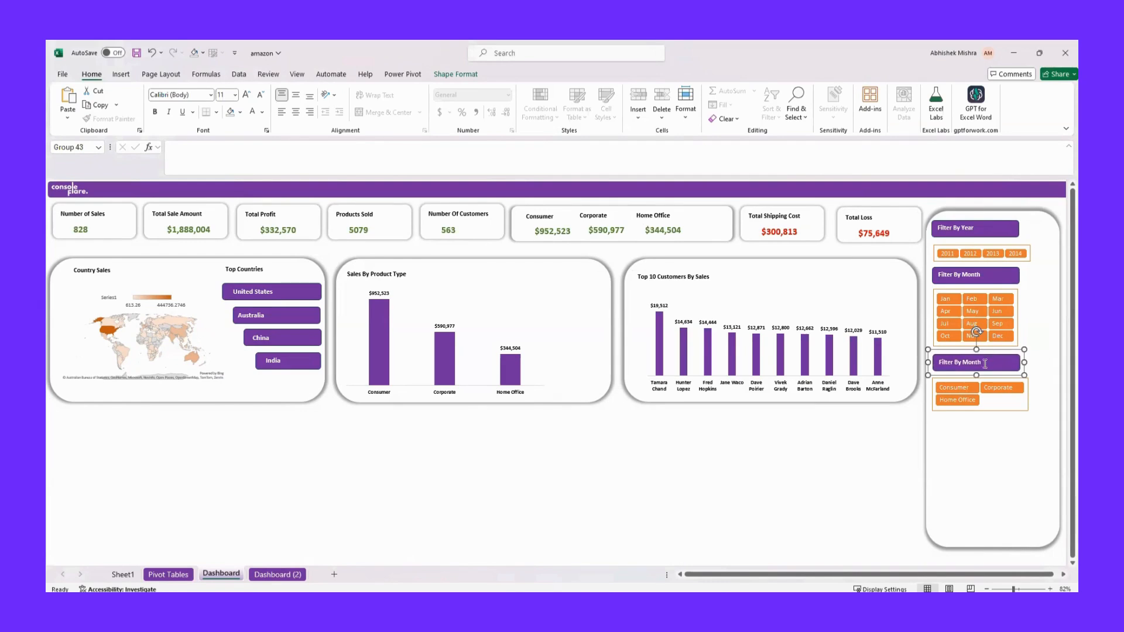
pyautogui.click(984, 362)
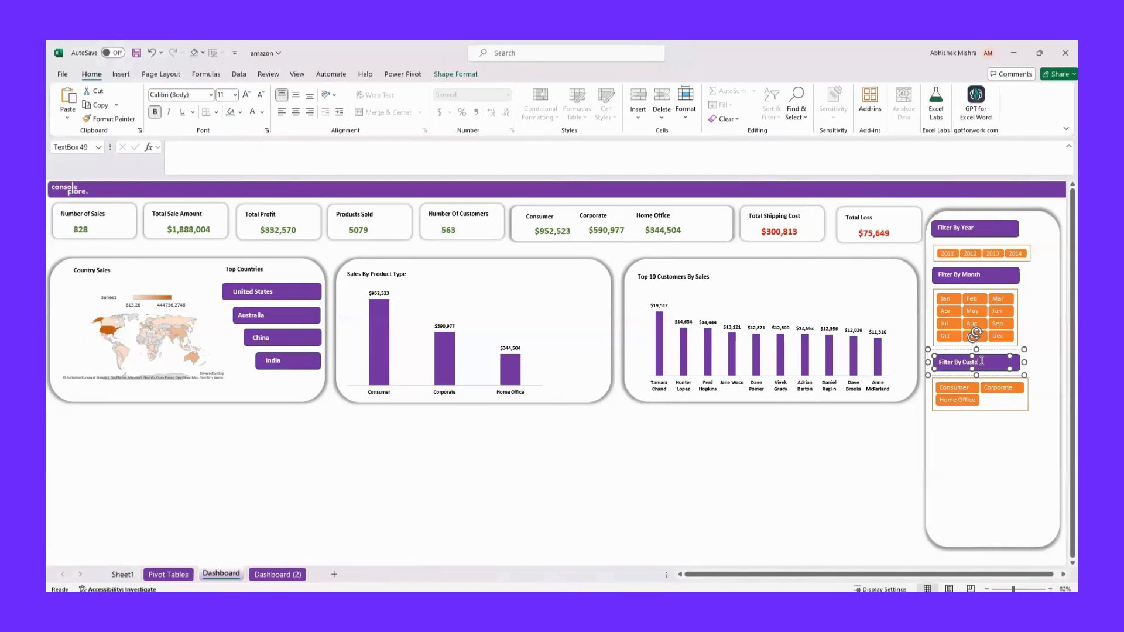
pyautogui.click(988, 453)
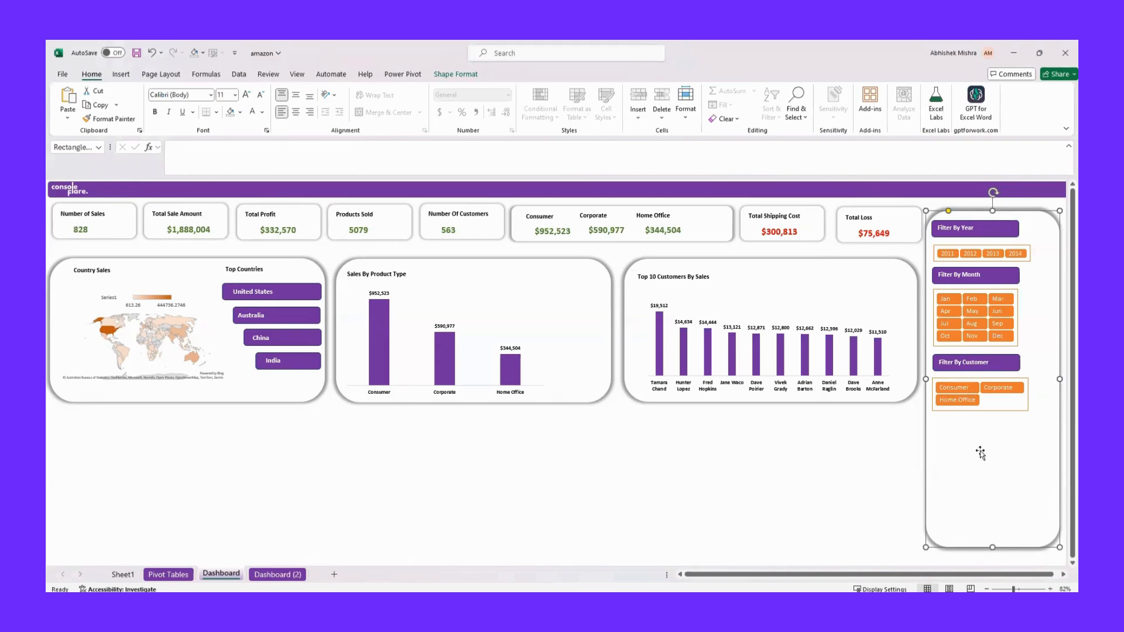
# Insert a Product Type slicer for the top-customers pivot table on the Pivot Tables sheet
pyautogui.click(168, 574)
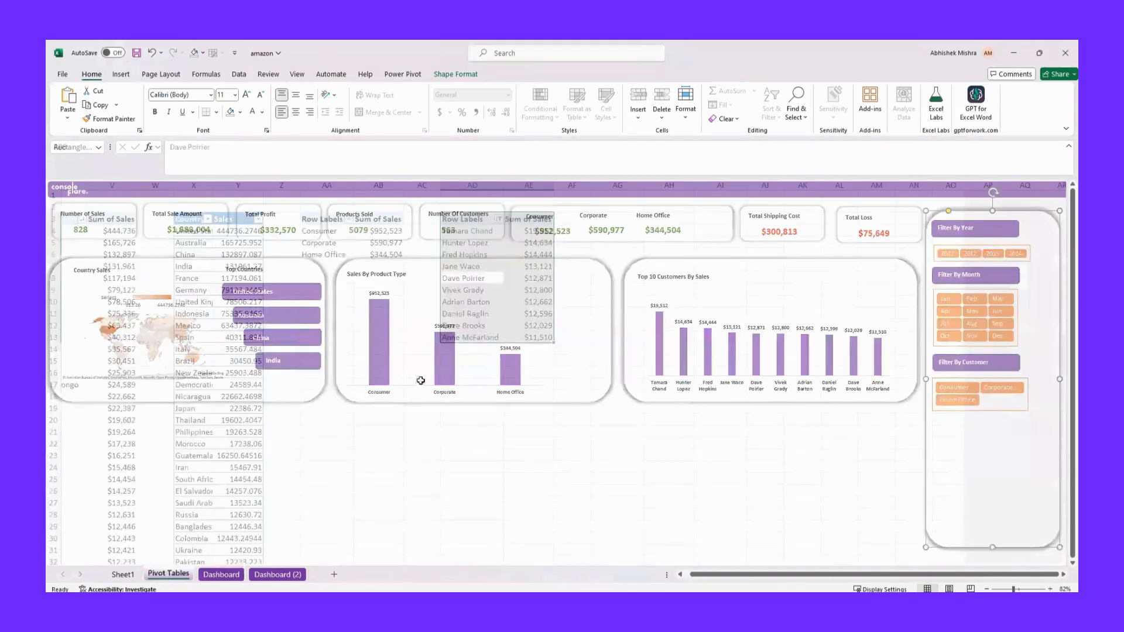
pyautogui.click(121, 75)
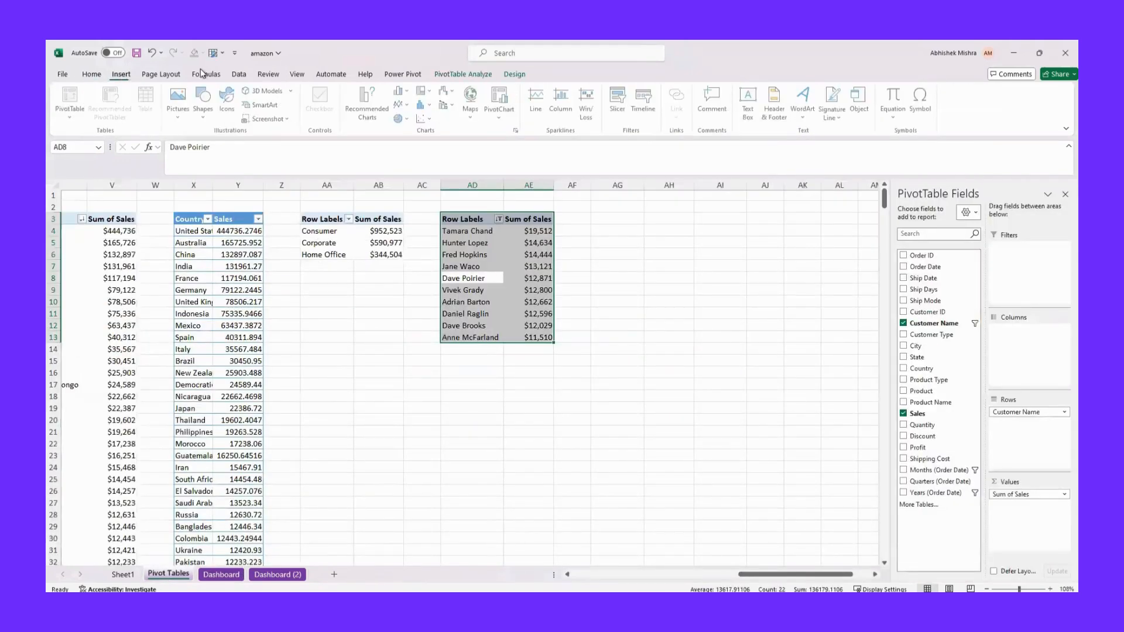
pyautogui.click(619, 101)
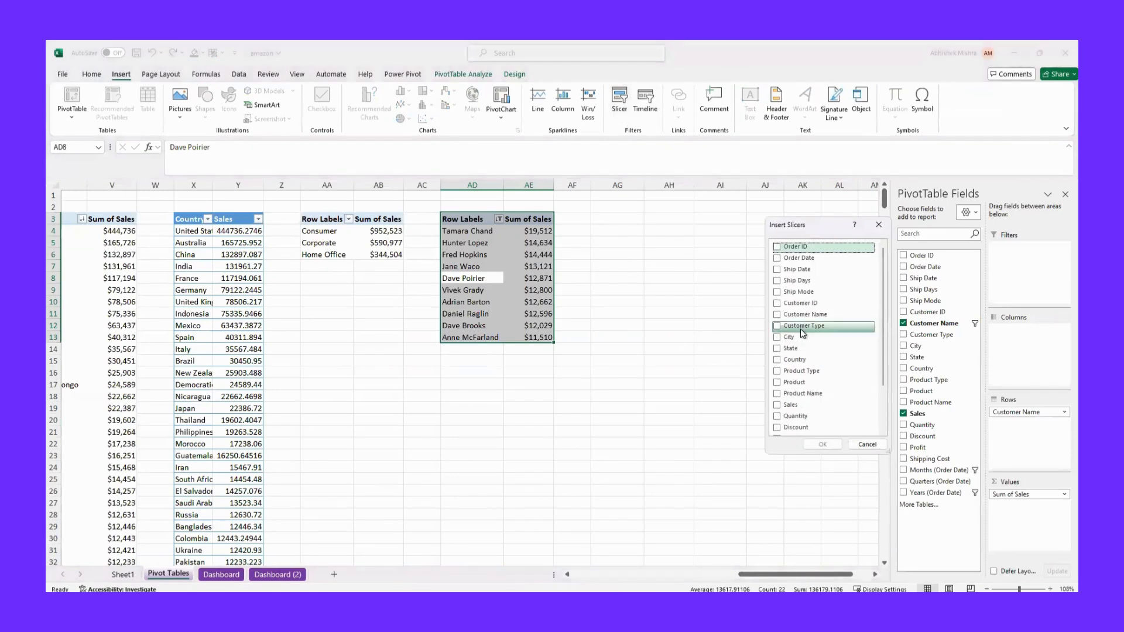
pyautogui.click(777, 375)
pyautogui.click(822, 444)
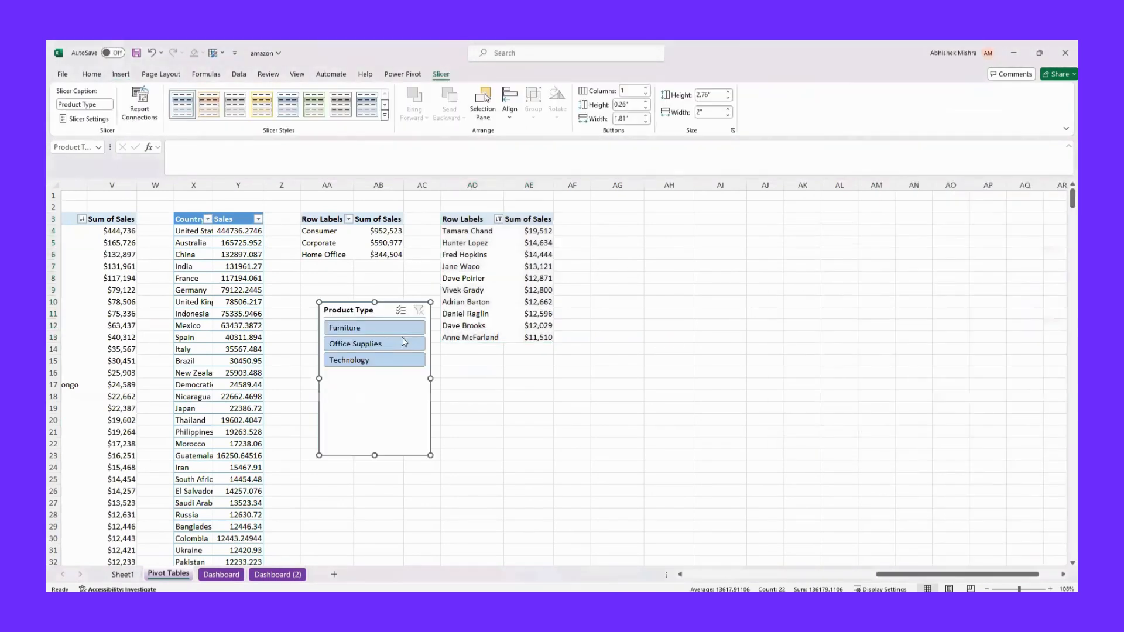
# Apply the same orange style as the Customer Type slicer to the Product Type slicer and shorten it to about 1.23" high
pyautogui.click(385, 116)
pyautogui.click(205, 174)
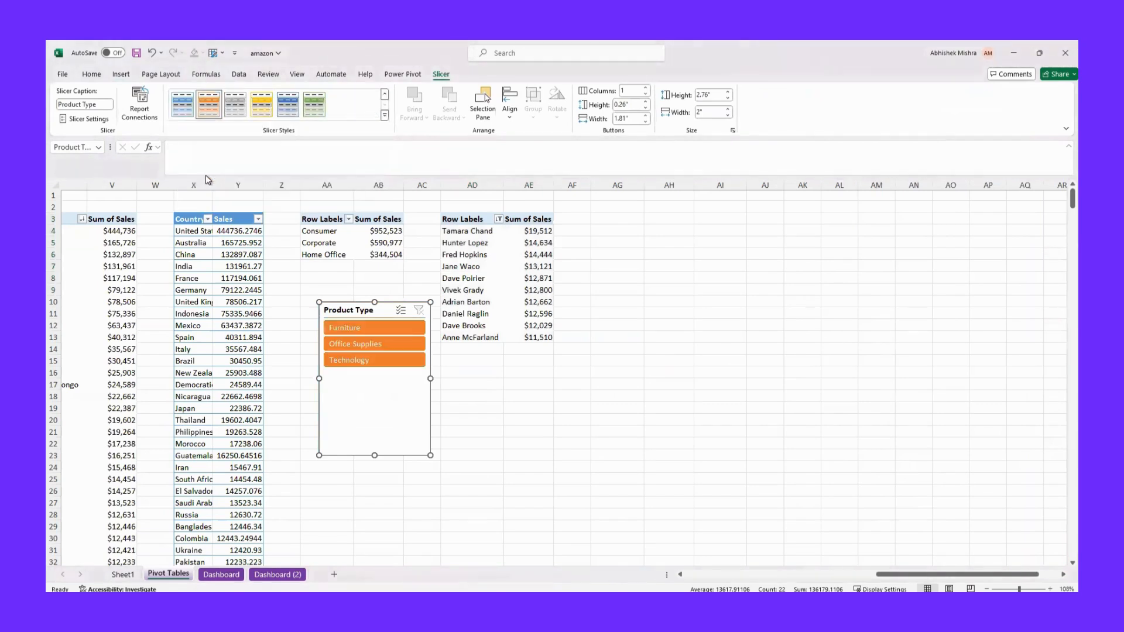
pyautogui.moveTo(374, 455); pyautogui.dragTo(374, 370)
# Arrange the Product Type slicer's buttons in 2 columns and resize the slicer to about 0.99" high and 2.82" wide
pyautogui.click(646, 89)
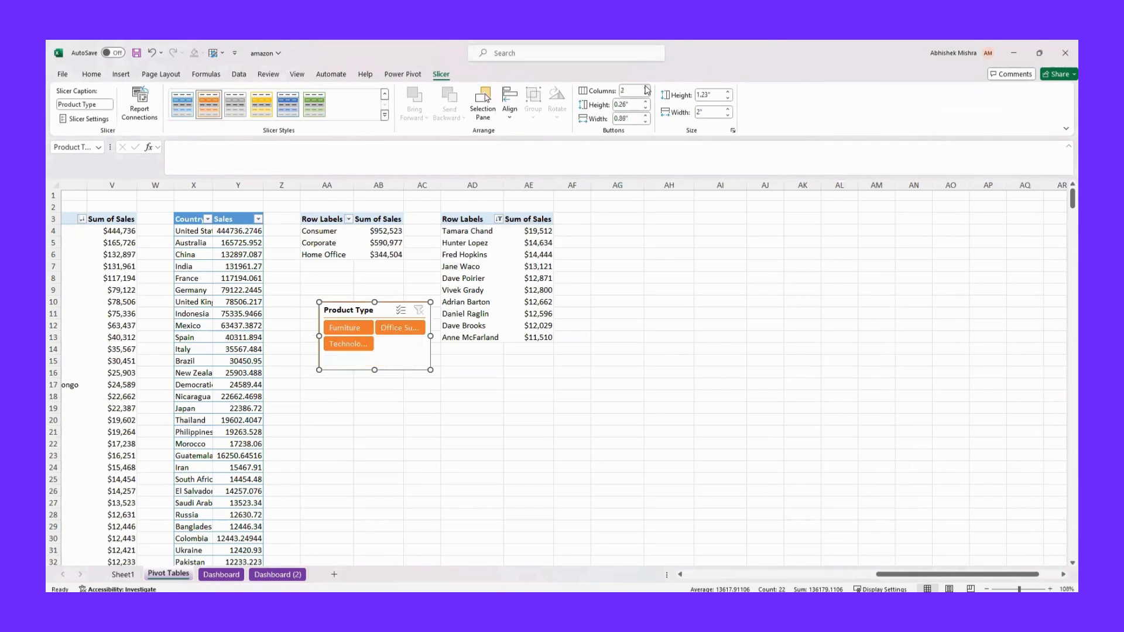
pyautogui.click(645, 116)
pyautogui.moveTo(430, 336); pyautogui.dragTo(475, 336)
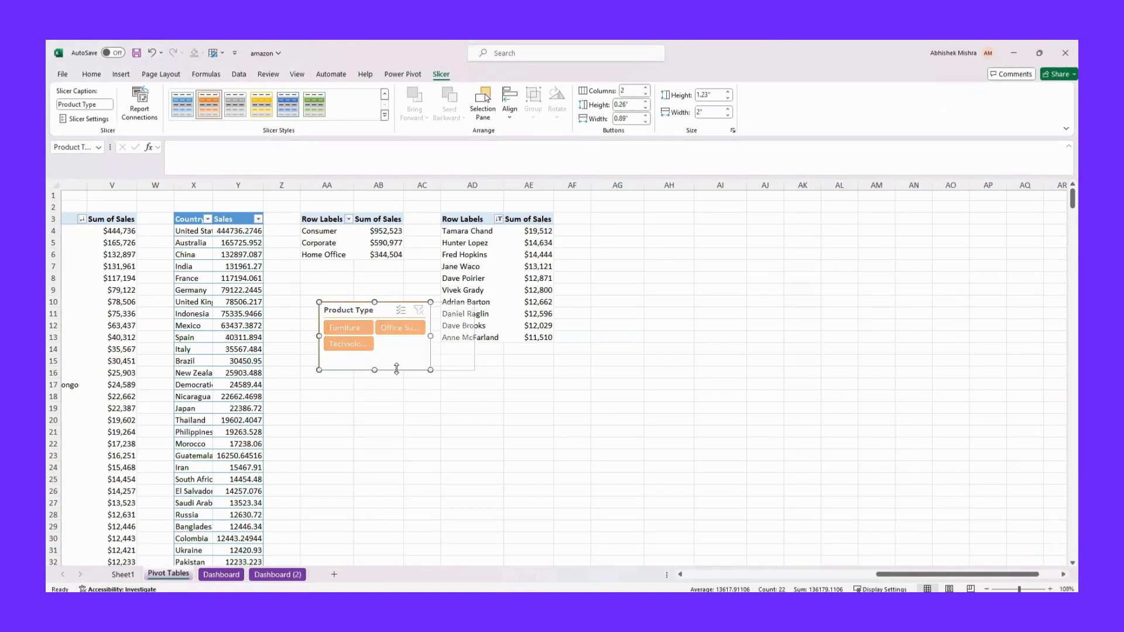
pyautogui.moveTo(396, 371); pyautogui.dragTo(396, 357)
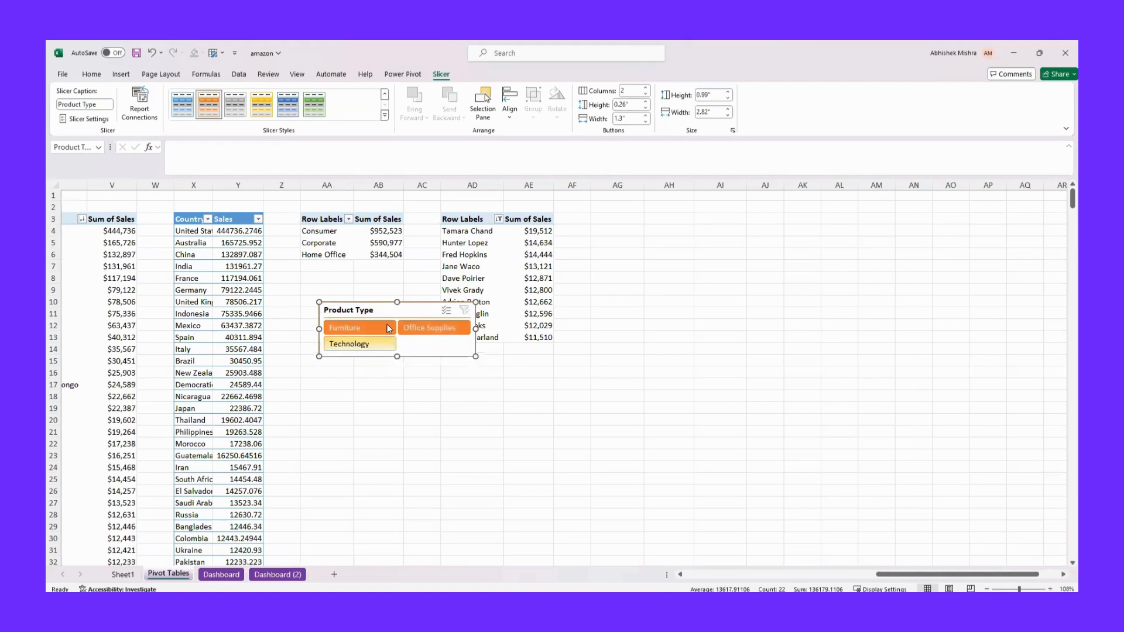
# Hide the header of the Product Type slicer in its slicer settings
pyautogui.rightClick(378, 308)
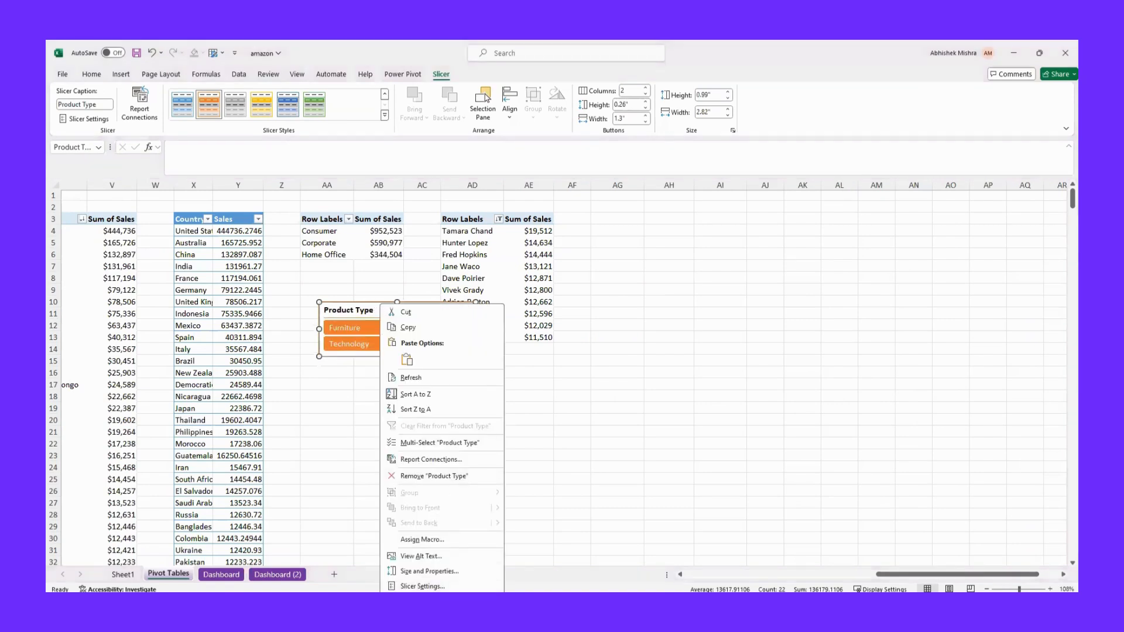
pyautogui.click(421, 585)
pyautogui.click(298, 498)
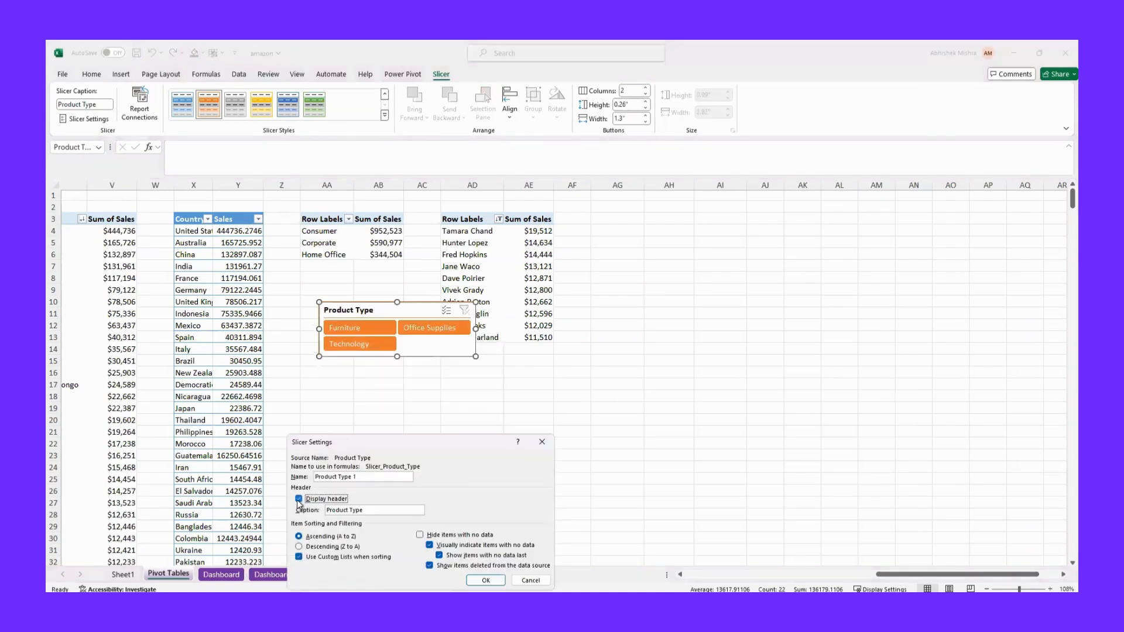
pyautogui.click(484, 580)
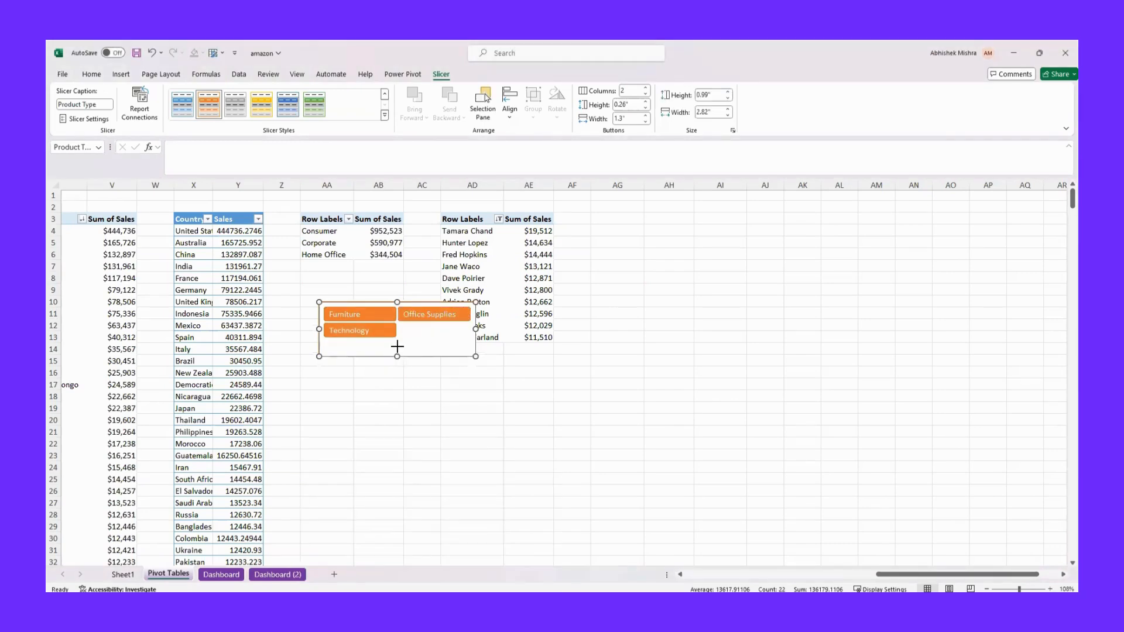
# Trim the Product Type slicer's empty lower area and move it to the Dashboard sheet, below the Customer Type slicer in the sidebar
pyautogui.moveTo(397, 347); pyautogui.dragTo(398, 343)
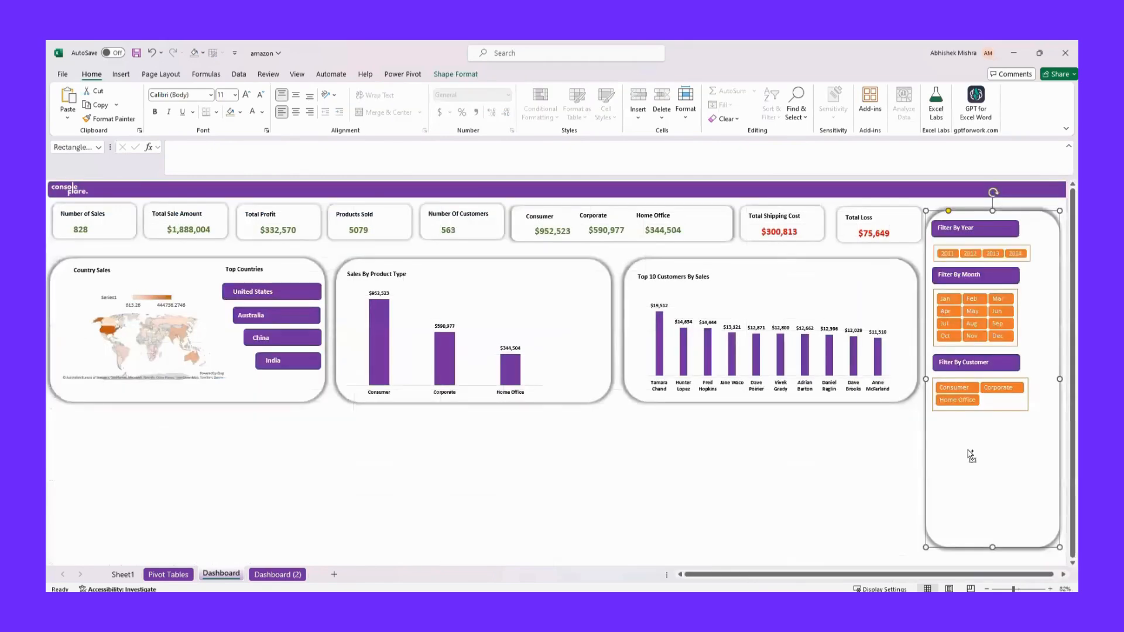
pyautogui.hotkey('ctrl', 'v')
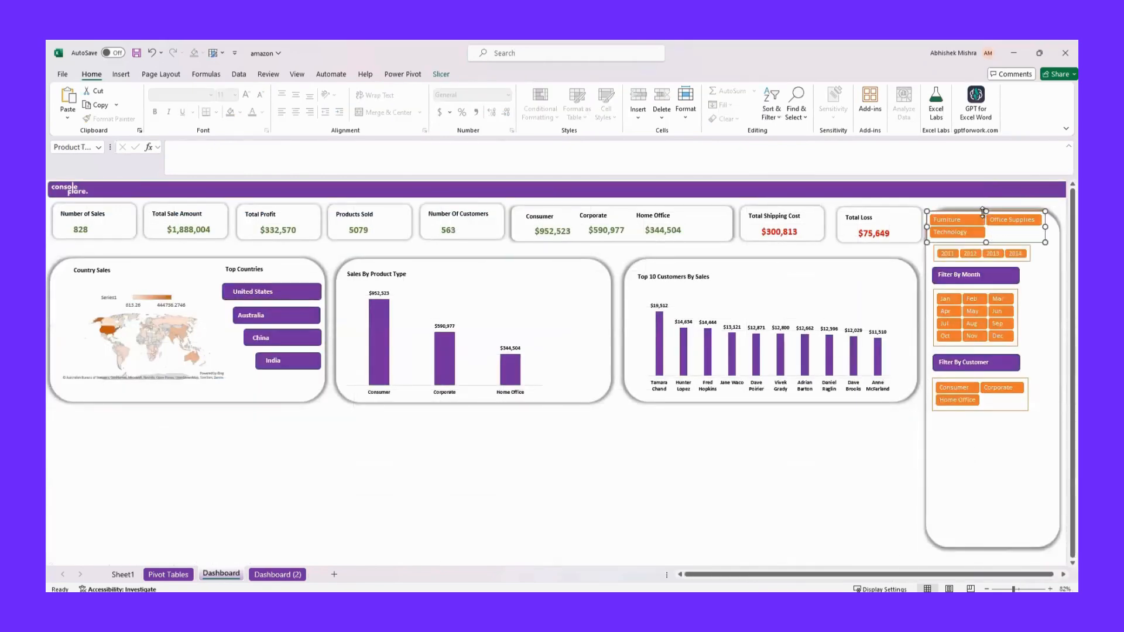
pyautogui.moveTo(984, 211); pyautogui.dragTo(985, 438)
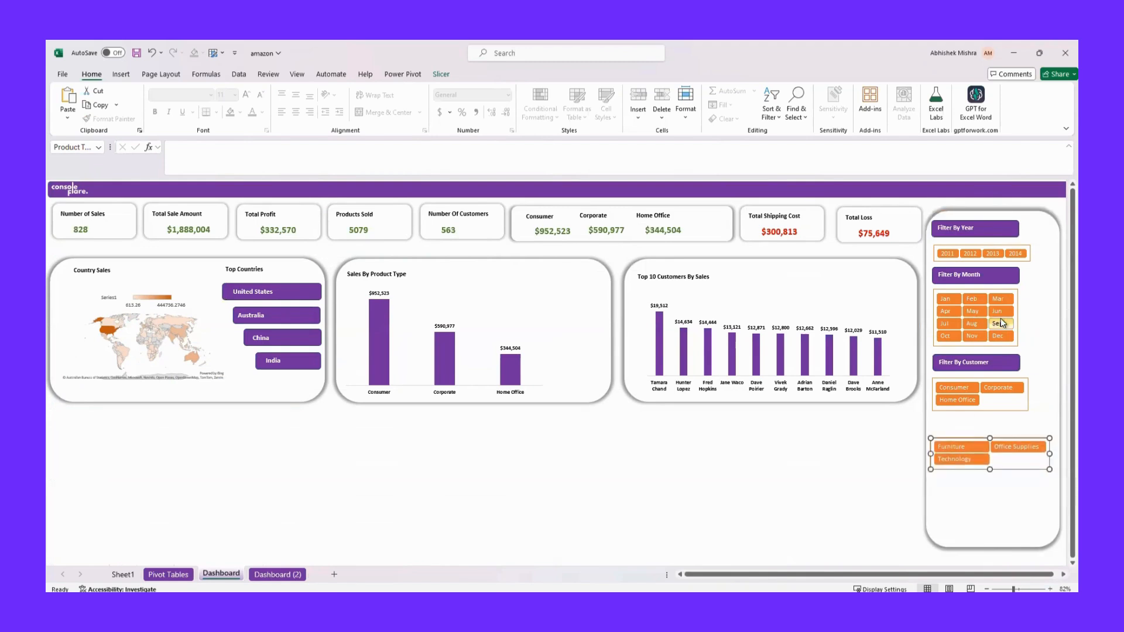
# Duplicate the Filter By Customer heading, place the copy above the Product Type slicer and rename it "Filter By Product Type"
pyautogui.click(998, 355)
pyautogui.hotkey('ctrl', 'd')
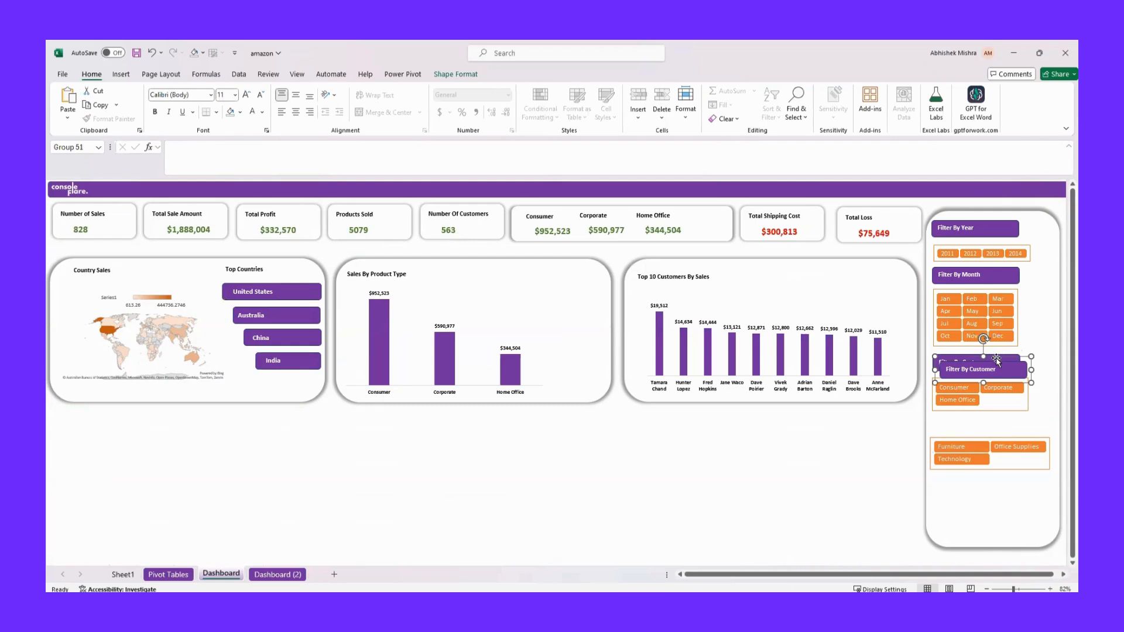
pyautogui.moveTo(997, 359); pyautogui.dragTo(989, 412)
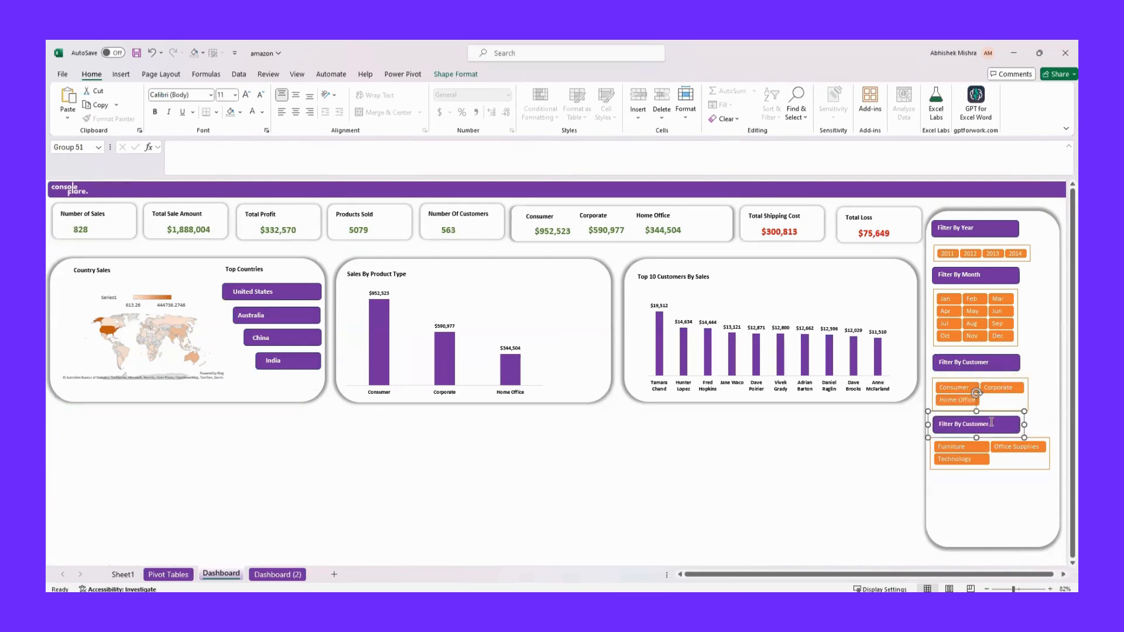
pyautogui.click(990, 422)
pyautogui.press('BackSpace')
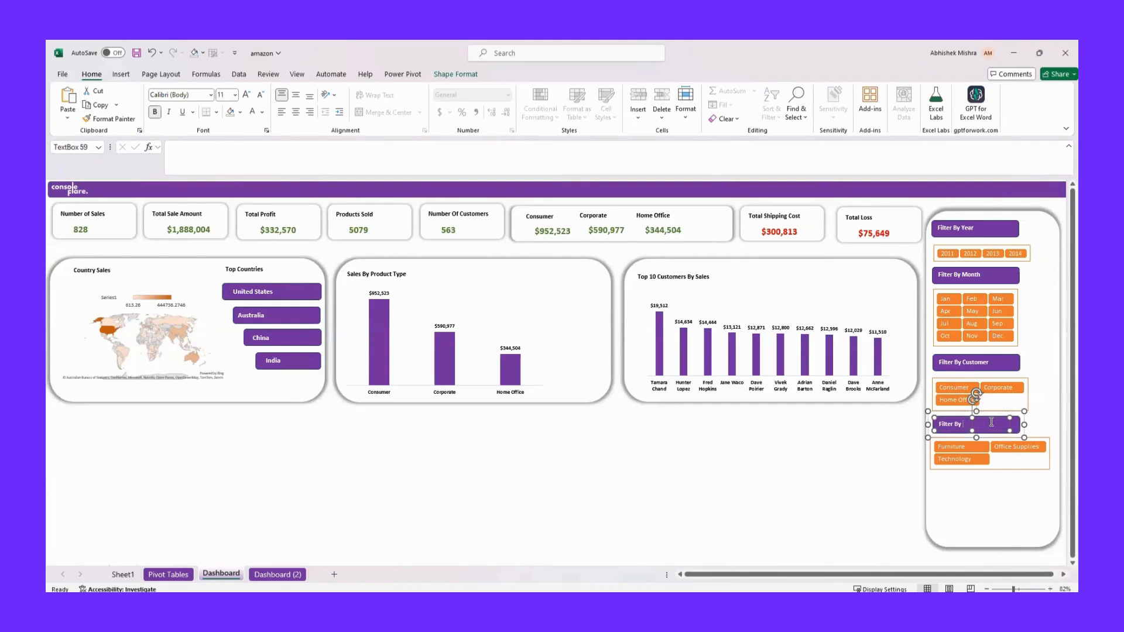
pyautogui.write('Product Type')
# Extend the sidebar panel's lower edge slightly downward
pyautogui.click(1010, 498)
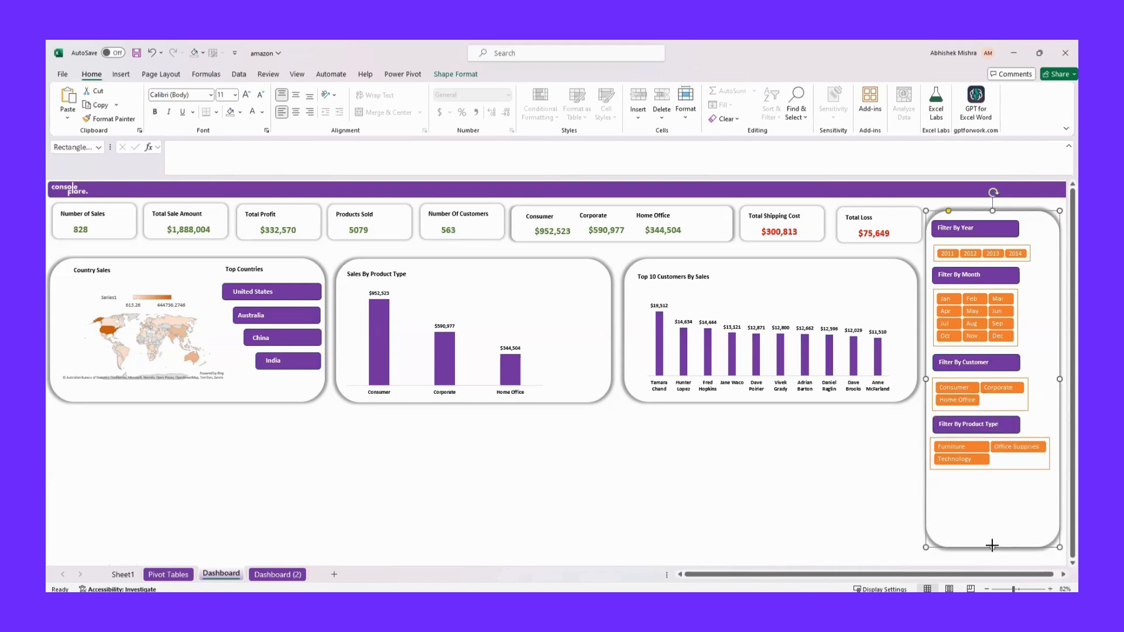
pyautogui.moveTo(992, 546); pyautogui.dragTo(994, 559)
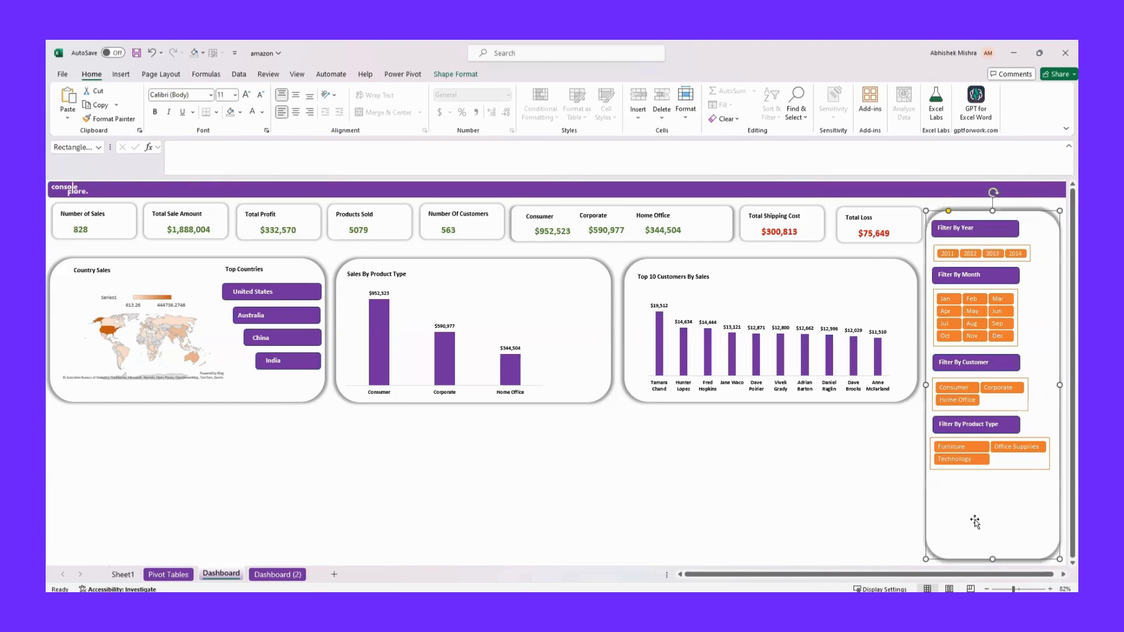
# Insert a Country slicer for the top-customers pivot table on the Pivot Tables sheet
pyautogui.click(168, 574)
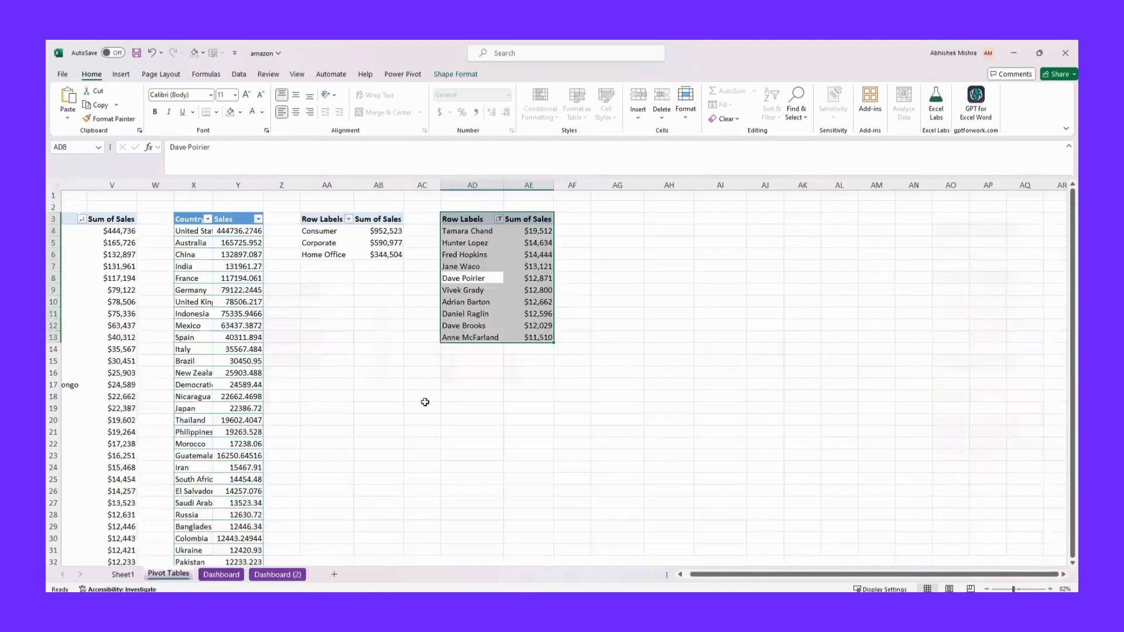
pyautogui.click(124, 76)
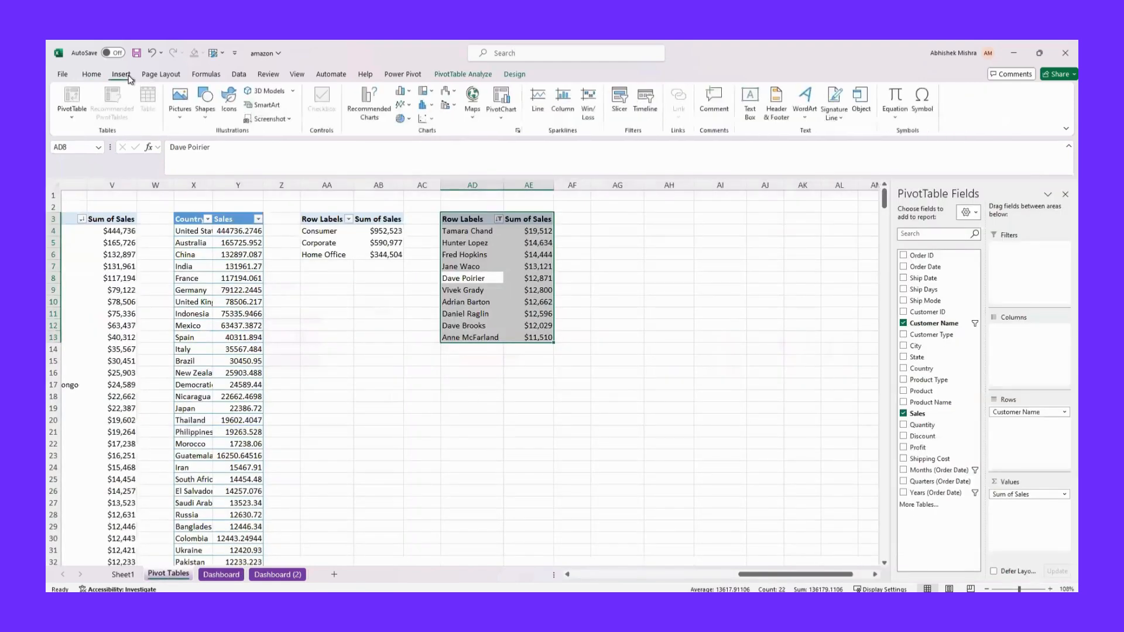
pyautogui.click(618, 105)
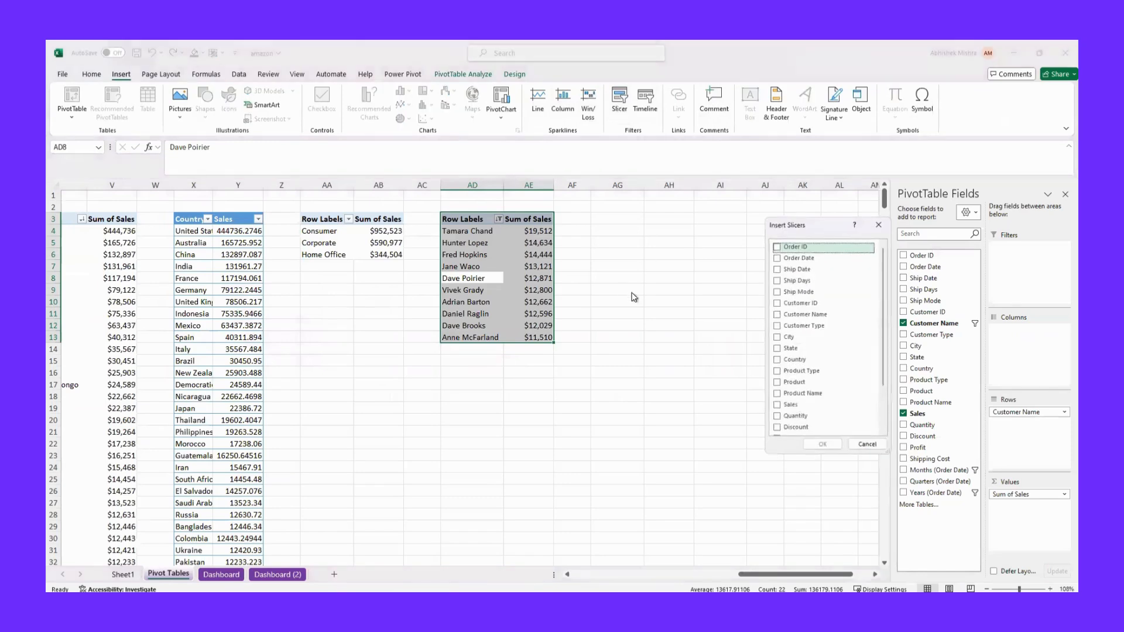
pyautogui.click(776, 361)
pyautogui.click(822, 444)
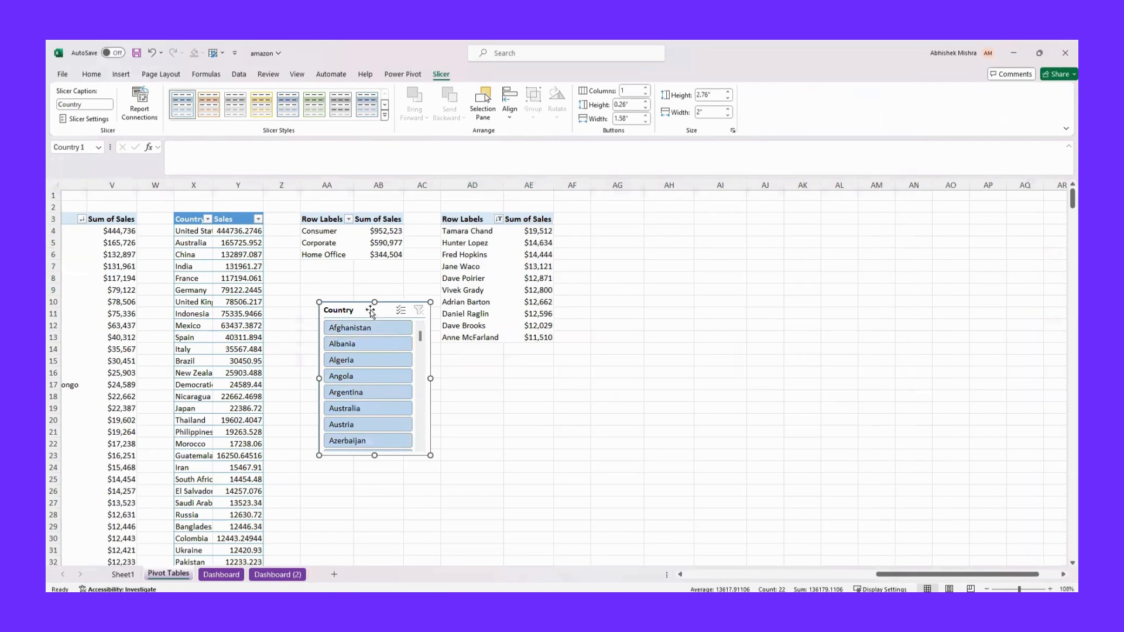
# Apply the dark orange slicer style to the Country slicer and turn off its header
pyautogui.click(385, 115)
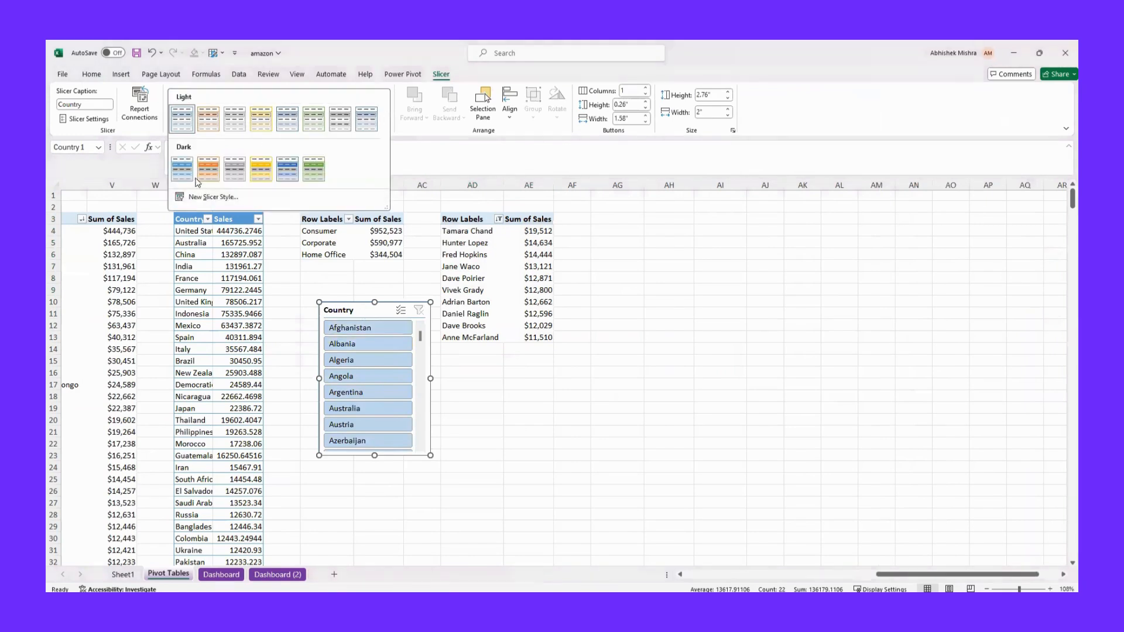
pyautogui.click(208, 168)
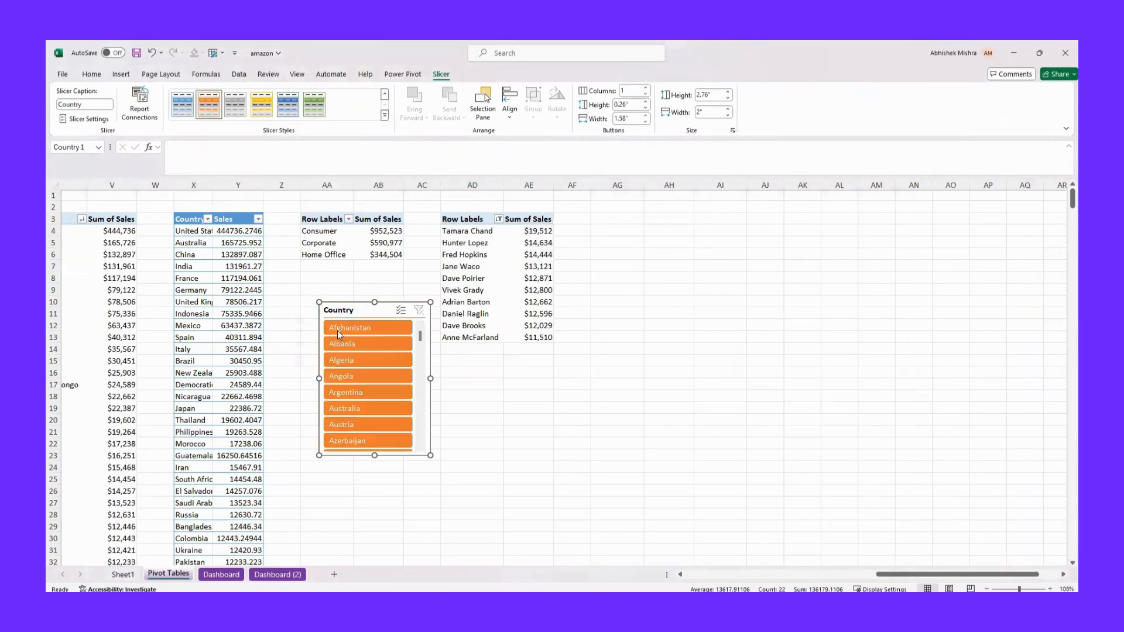
pyautogui.rightClick(362, 311)
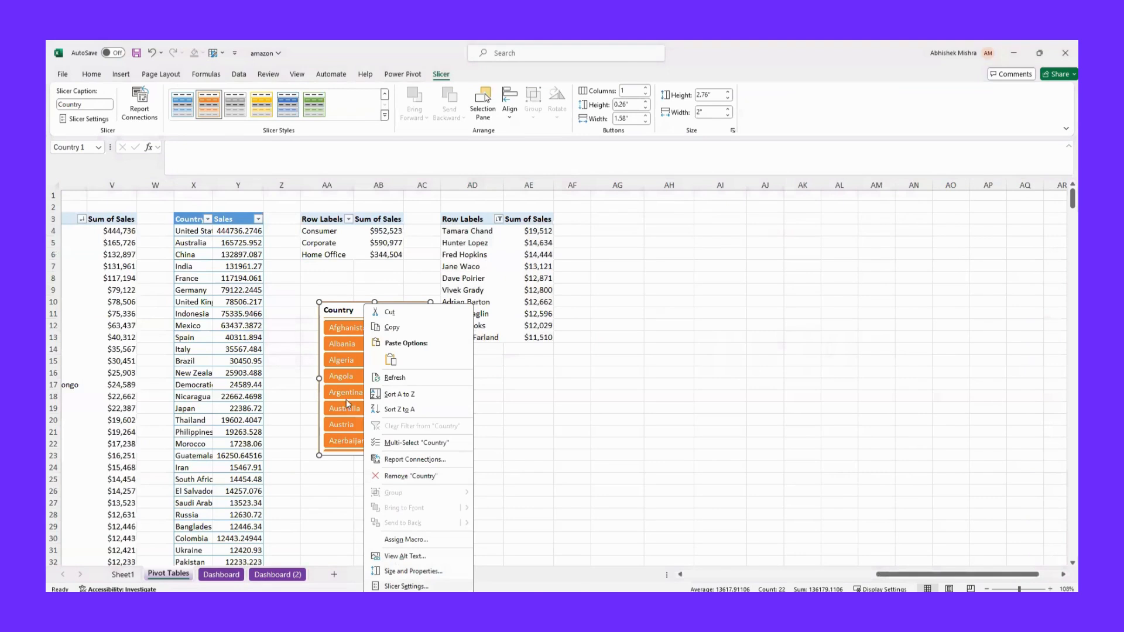
pyautogui.click(284, 498)
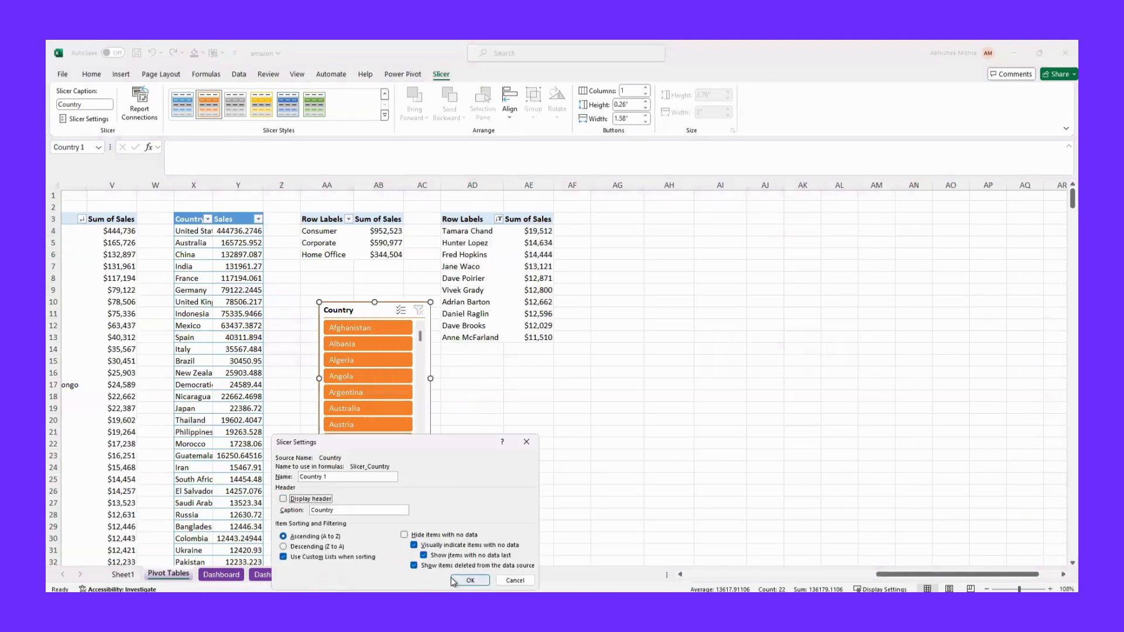
pyautogui.click(470, 580)
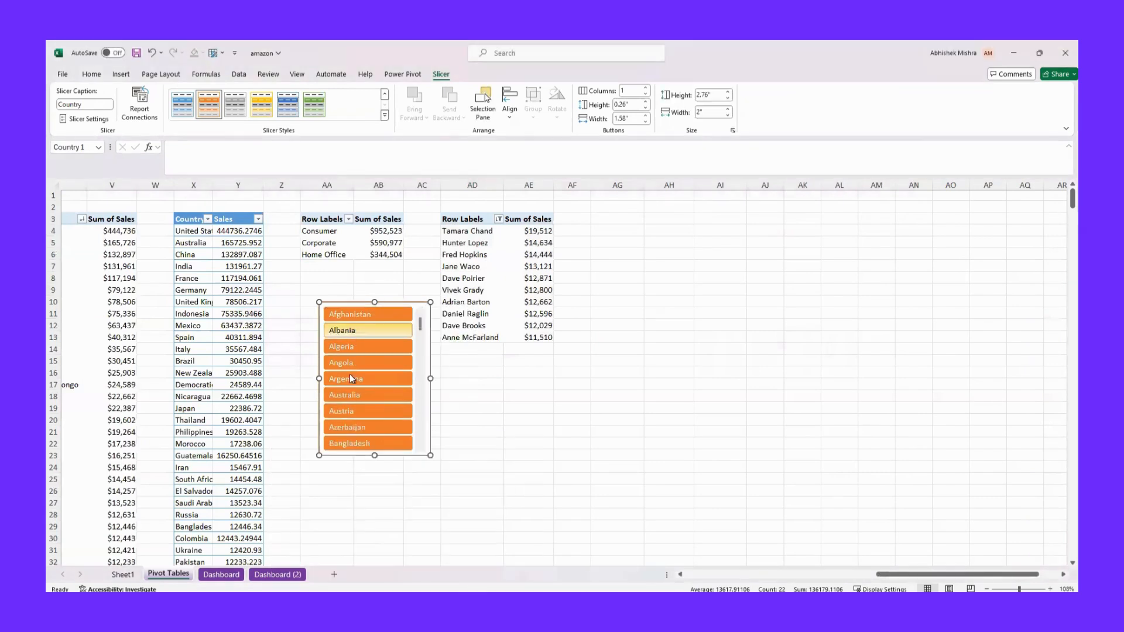
# Arrange the Country slicer in two columns with buttons 1.1" wide and 0.2" high
pyautogui.click(646, 91)
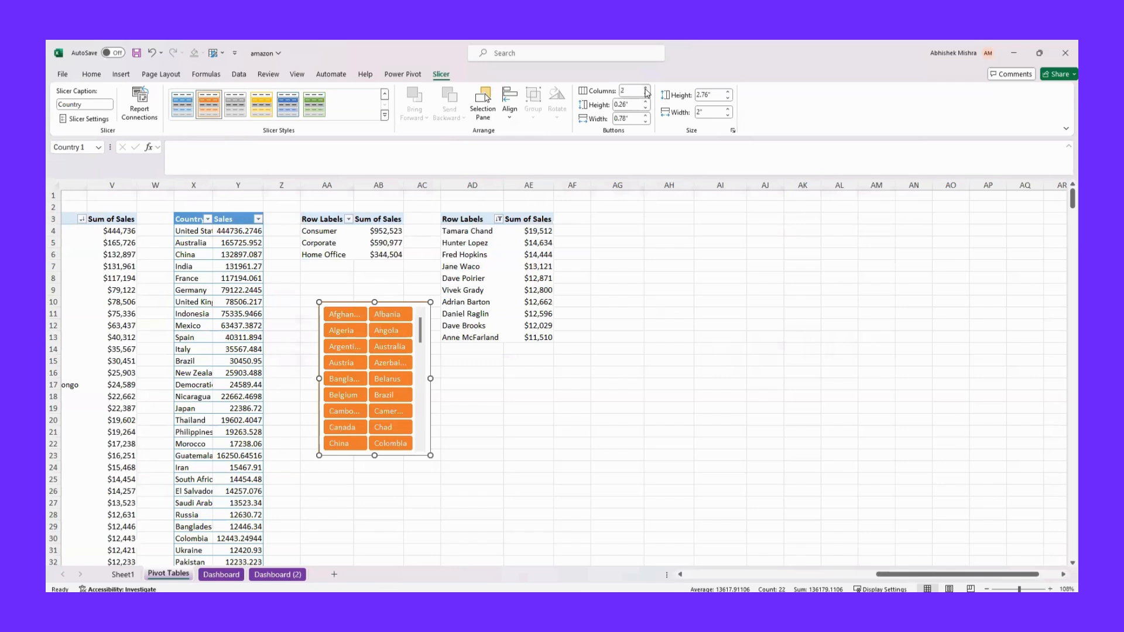
pyautogui.click(646, 90)
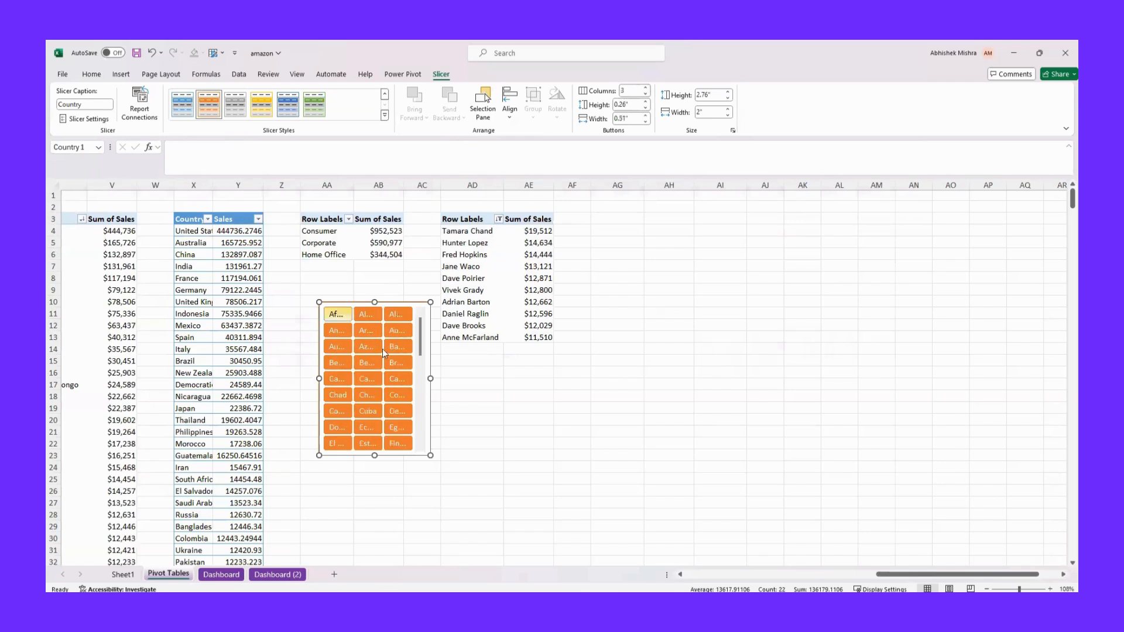
pyautogui.moveTo(430, 379); pyautogui.dragTo(481, 379)
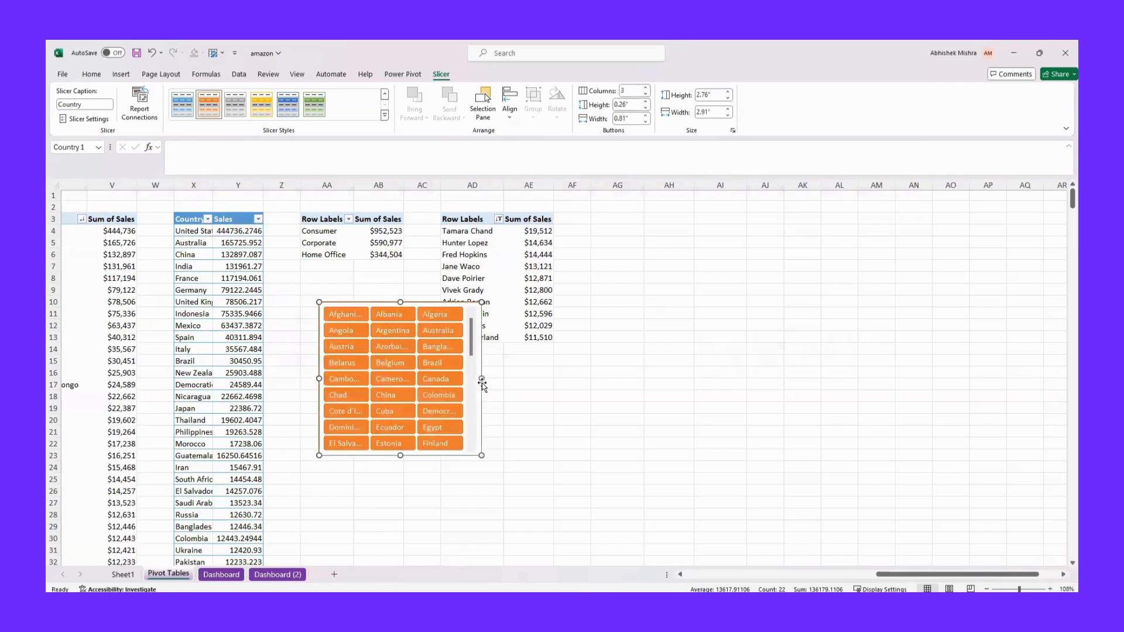
pyautogui.click(646, 94)
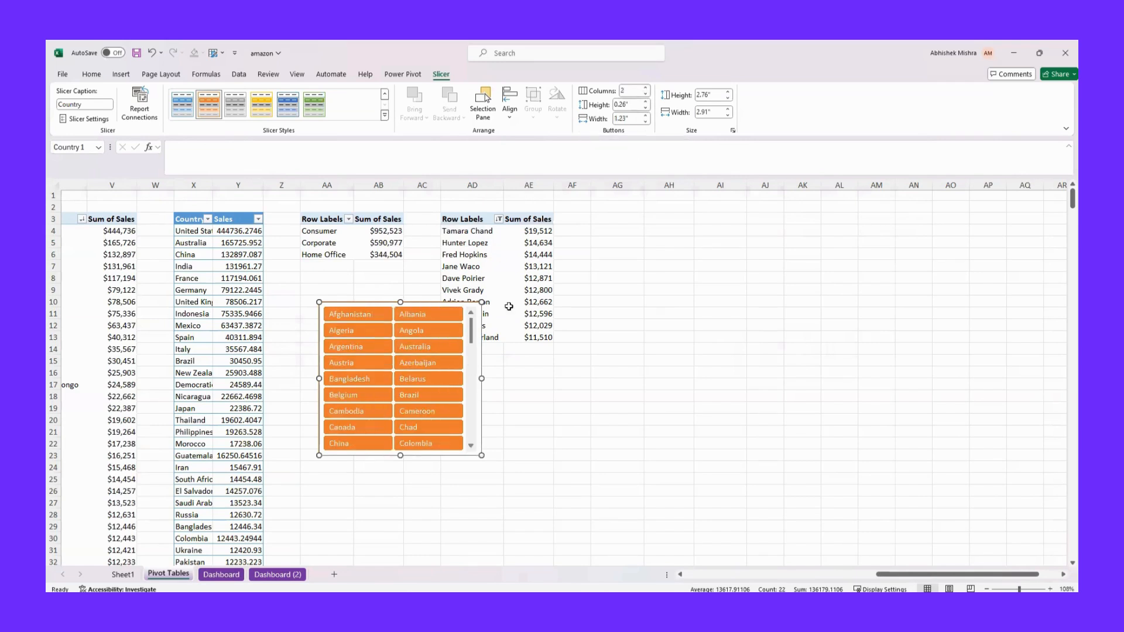
pyautogui.click(646, 122)
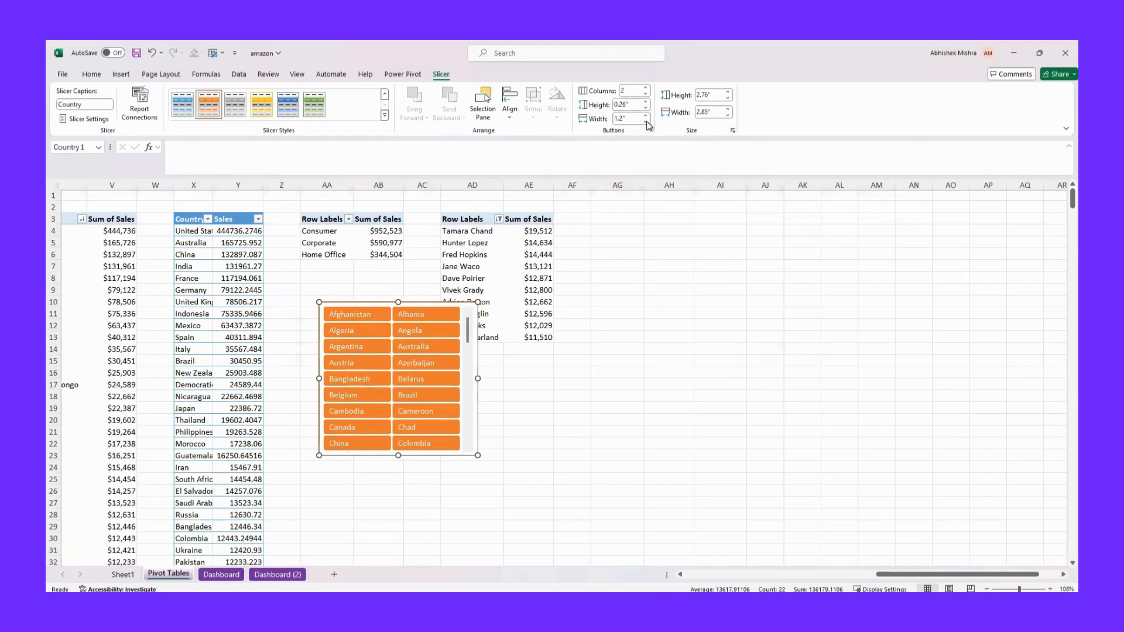
pyautogui.click(646, 121)
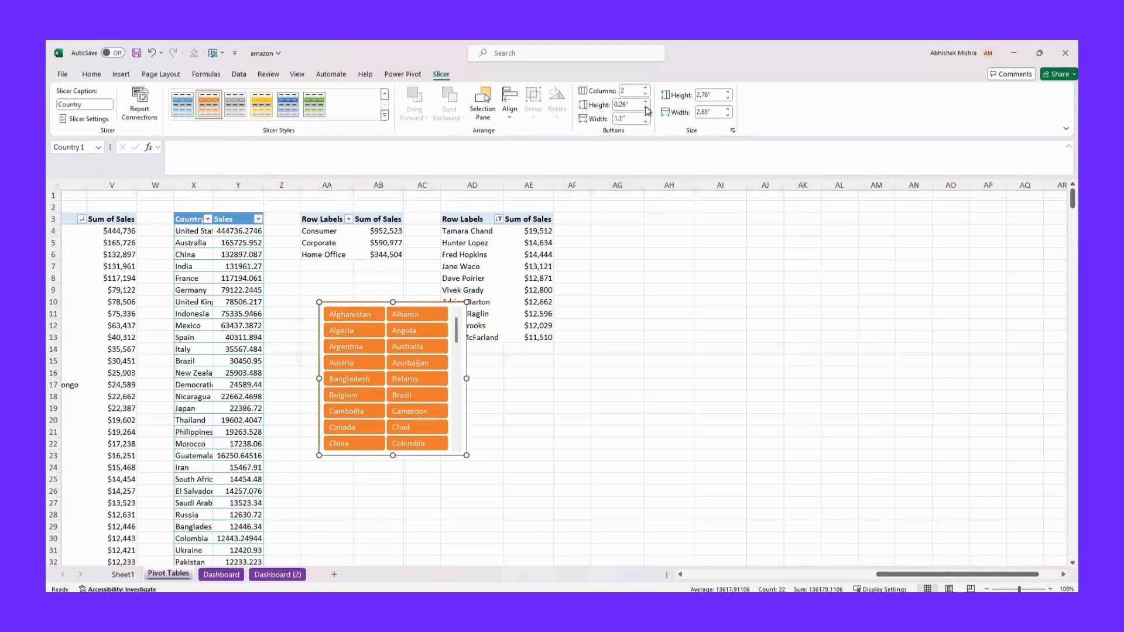
pyautogui.click(646, 109)
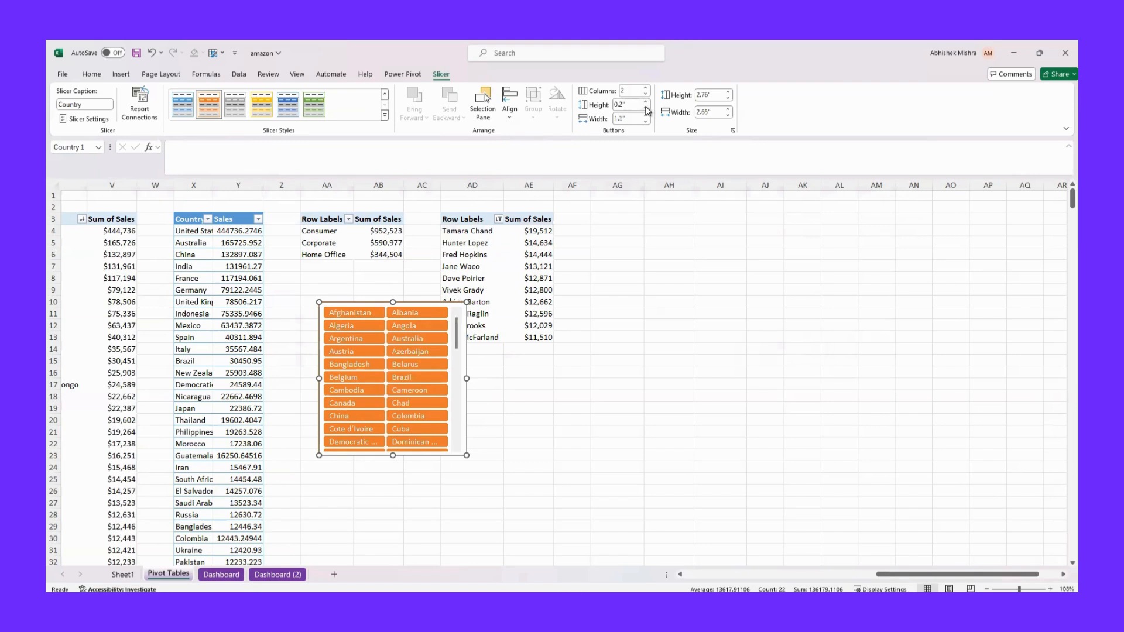
# Reduce the Country slicer's height to about 1.44" and move it to the Dashboard sheet, below the Product Type slicer in the sidebar
pyautogui.moveTo(392, 302); pyautogui.dragTo(387, 377)
pyautogui.scroll(-15, 457, 415)
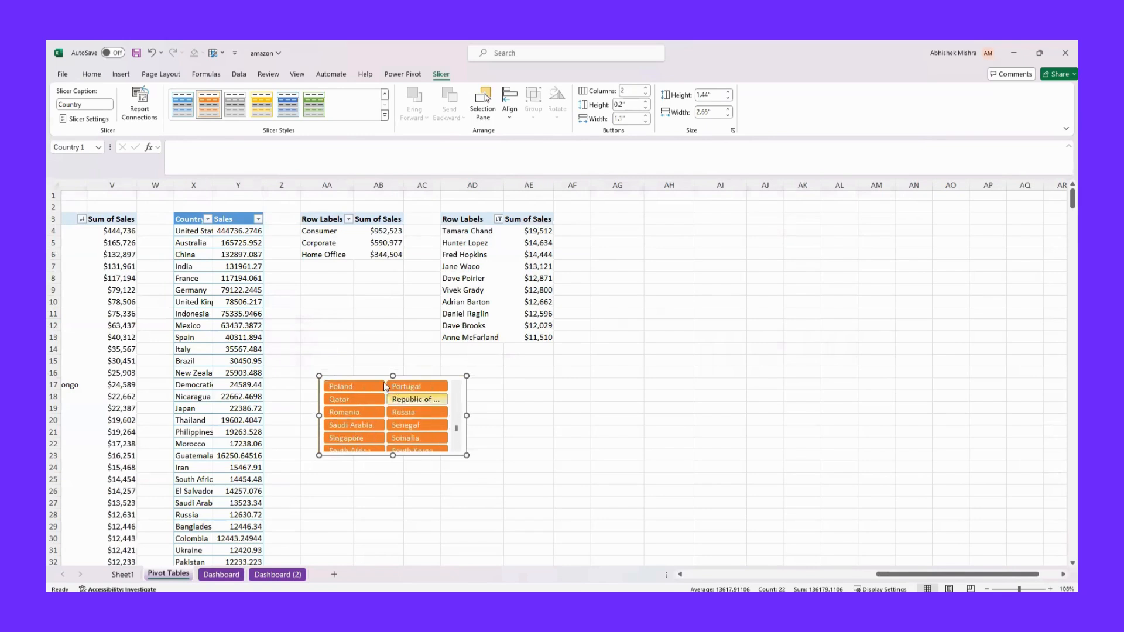
pyautogui.press('Delete')
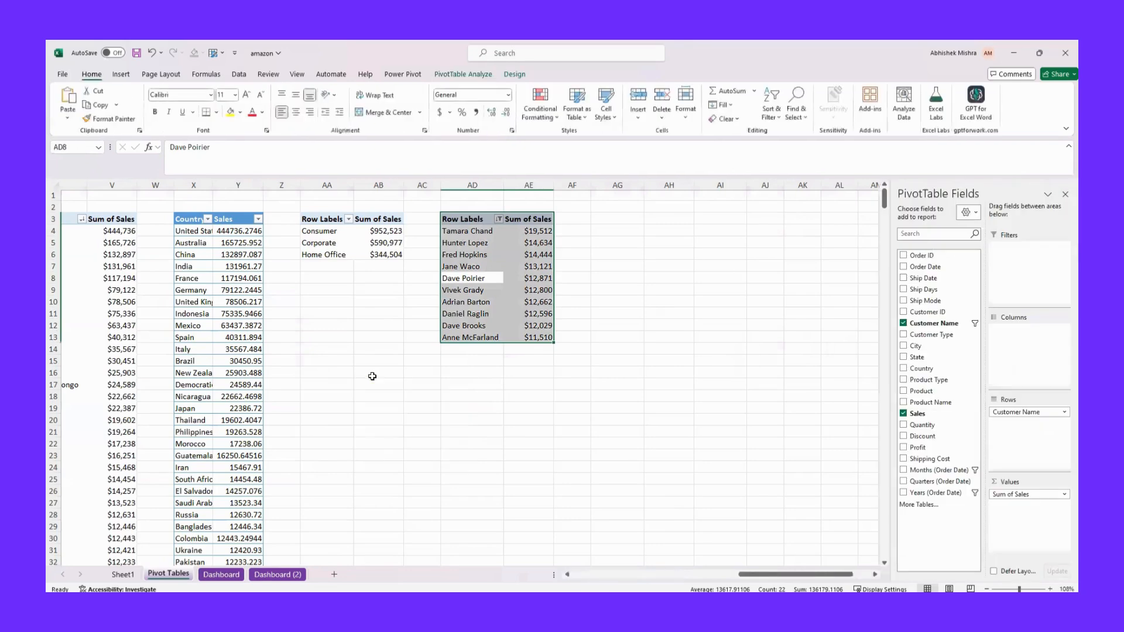
pyautogui.click(220, 574)
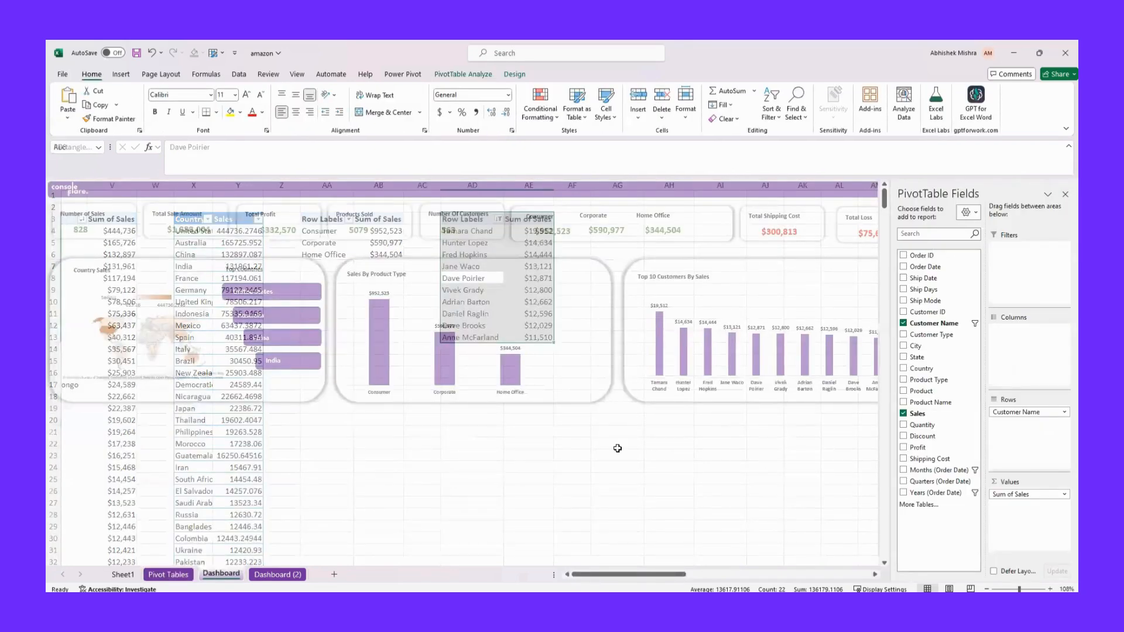
pyautogui.hotkey('ctrl', 'v')
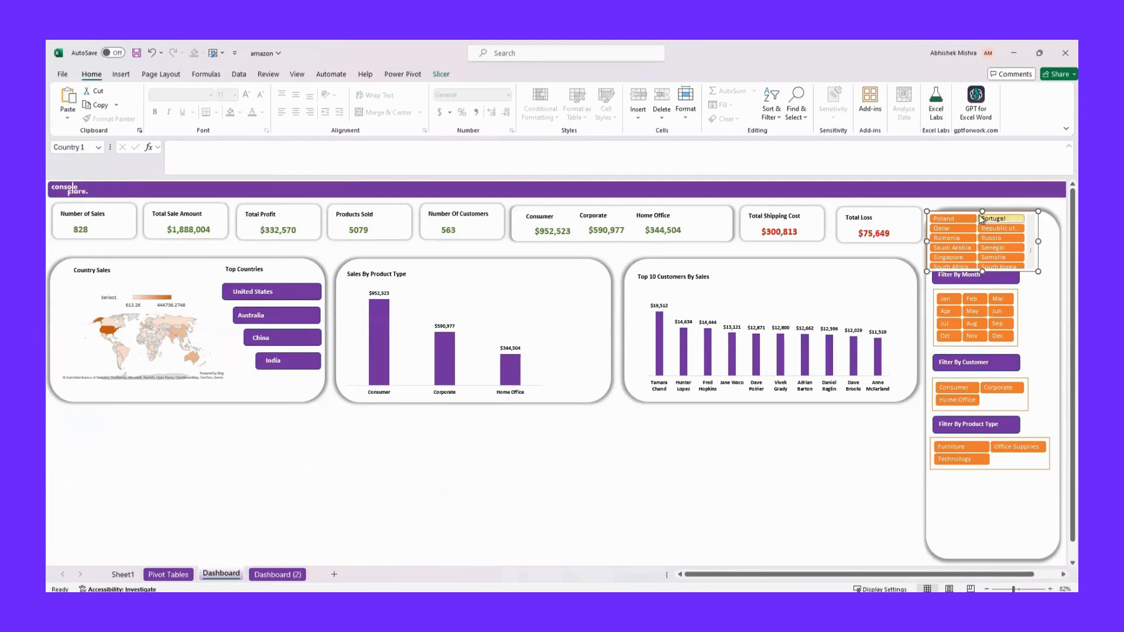
pyautogui.moveTo(975, 212); pyautogui.dragTo(985, 494)
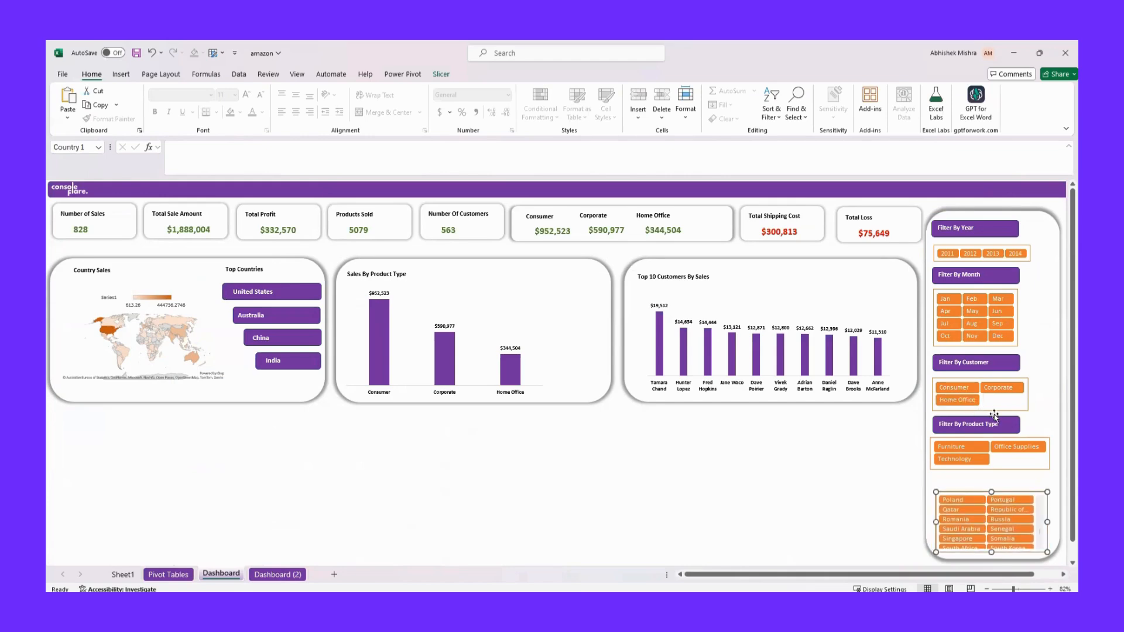
# Duplicate the Filter By Product Type heading, place the copy above the Country slicer and rename it "Filter By Country"
pyautogui.moveTo(994, 417); pyautogui.dragTo(984, 472)
pyautogui.click(1006, 481)
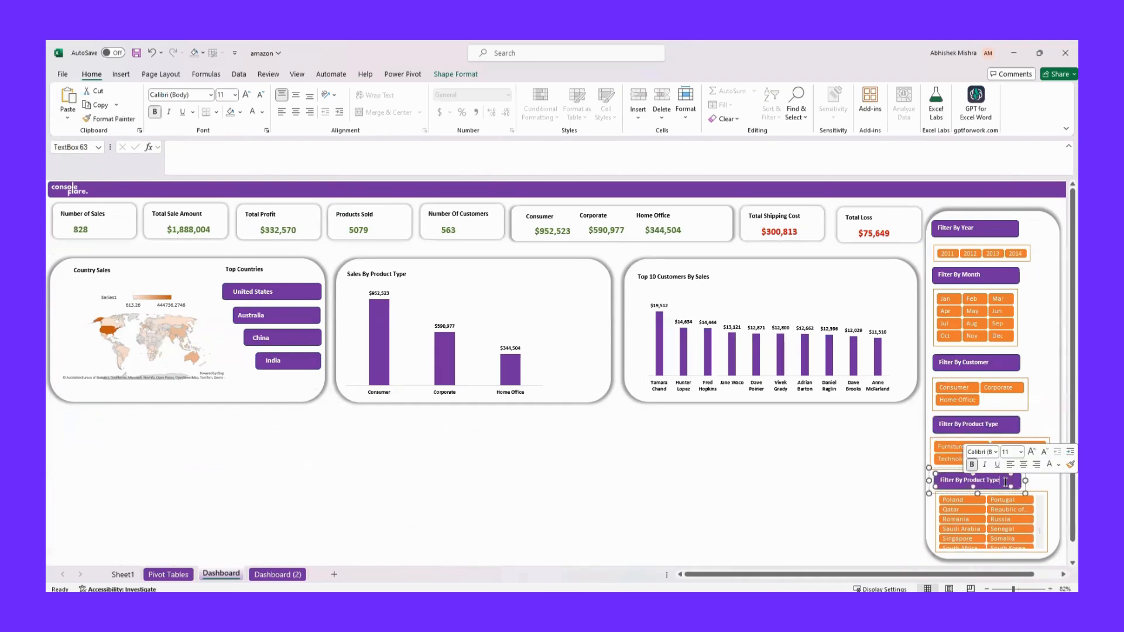
pyautogui.press('BackSpace')
pyautogui.press('BackSpace')
pyautogui.press('BackSpace')
pyautogui.press('BackSpace')
pyautogui.press('BackSpace')
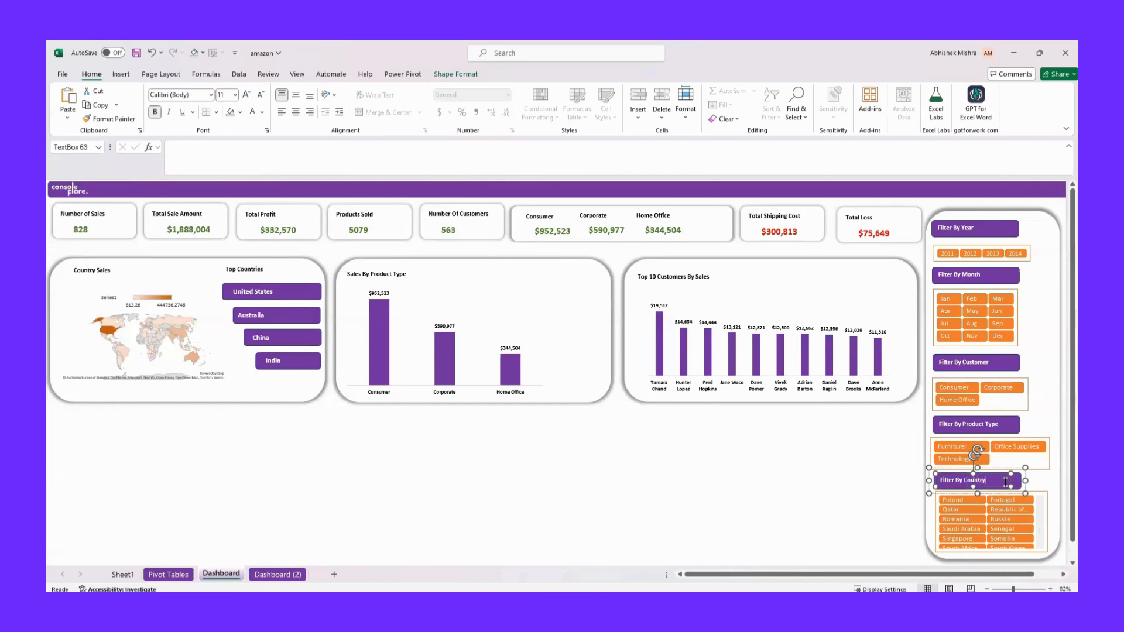
pyautogui.click(889, 509)
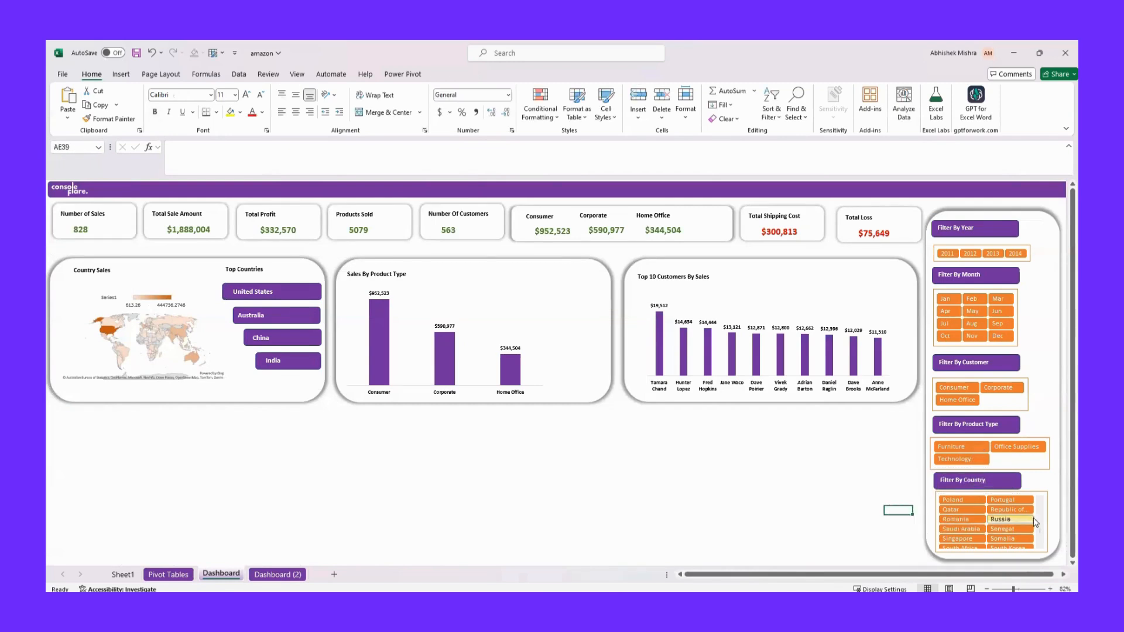
# Try out the slicers by filtering the country to China and the product type to Technology
pyautogui.moveTo(1040, 530); pyautogui.dragTo(1039, 501)
pyautogui.scroll(3, 1042, 508)
pyautogui.scroll(-5, 1041, 546)
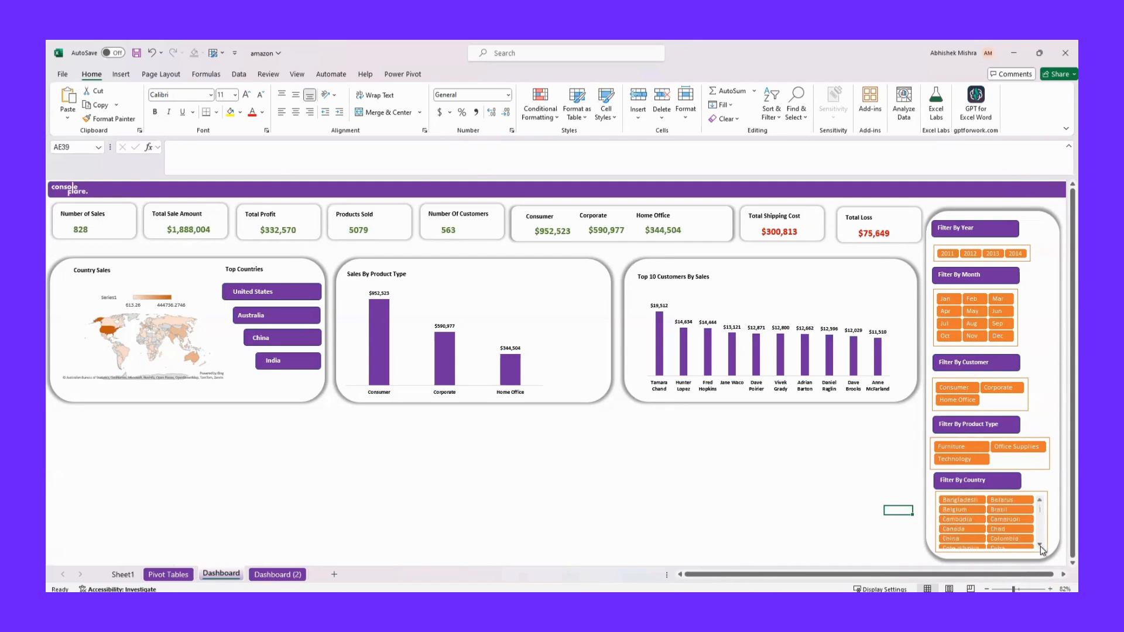
pyautogui.click(1039, 501)
pyautogui.click(951, 521)
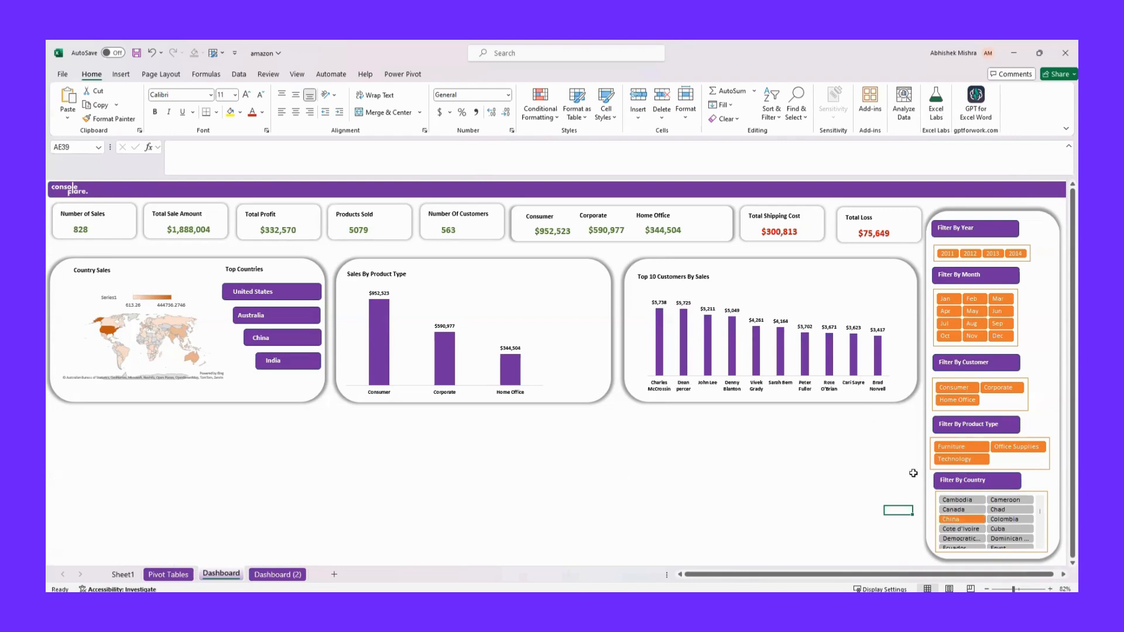
pyautogui.click(965, 460)
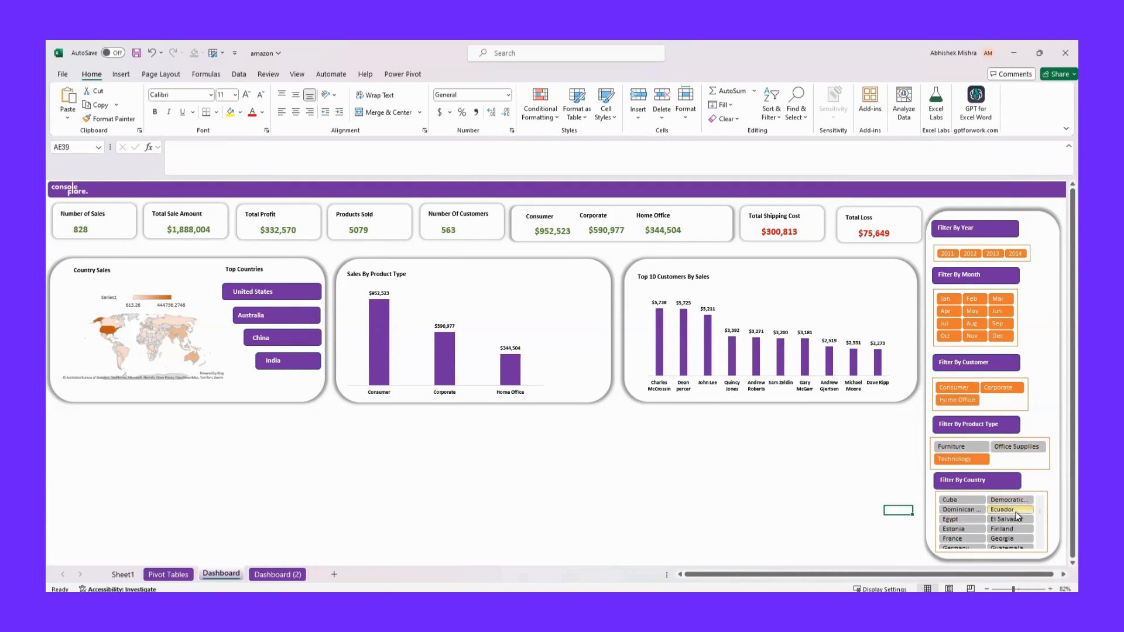
# Connect the Country slicer to PivotTable1, PivotTable2, PivotTable3, PivotTable5, PivotTable7 and PivotTable8 through its report connections
pyautogui.click(1047, 493)
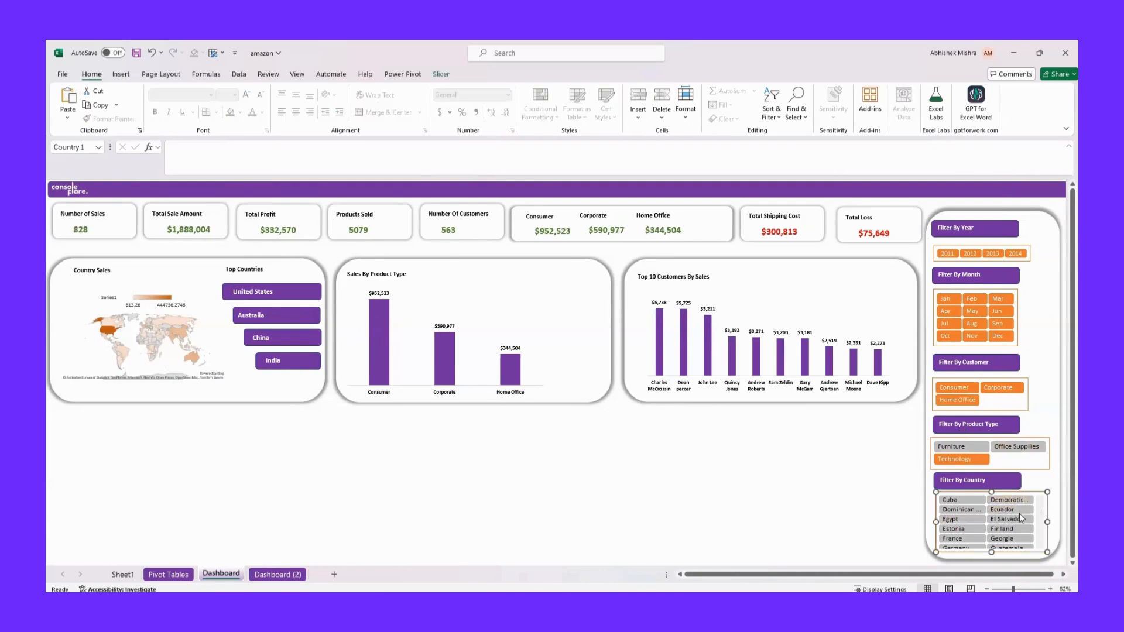
pyautogui.scroll(3, 1038, 512)
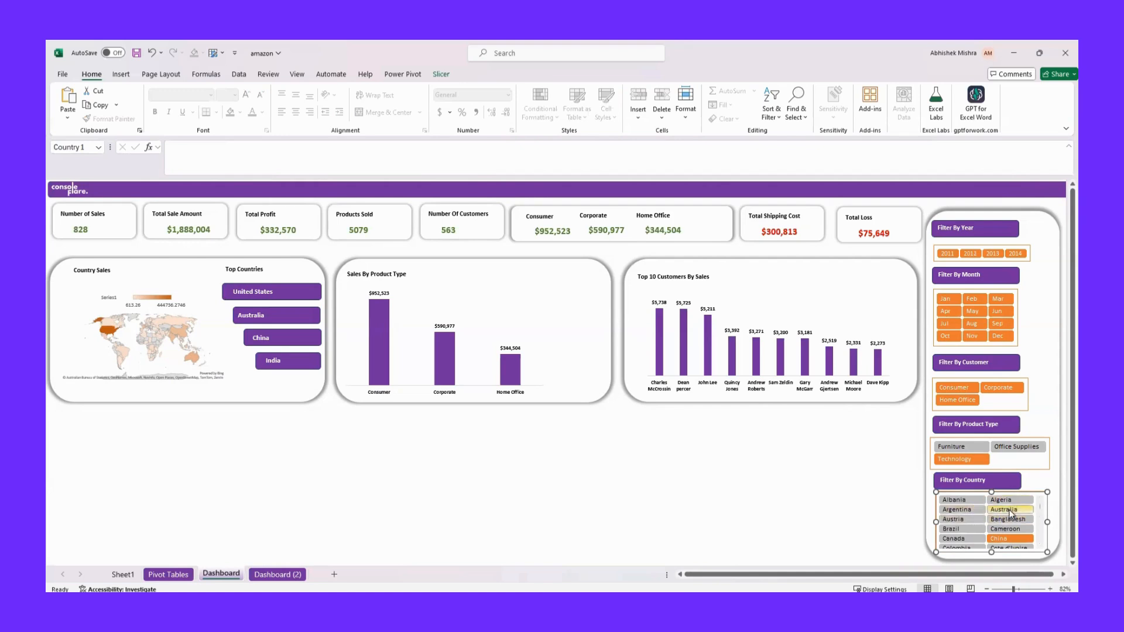
pyautogui.rightClick(1036, 493)
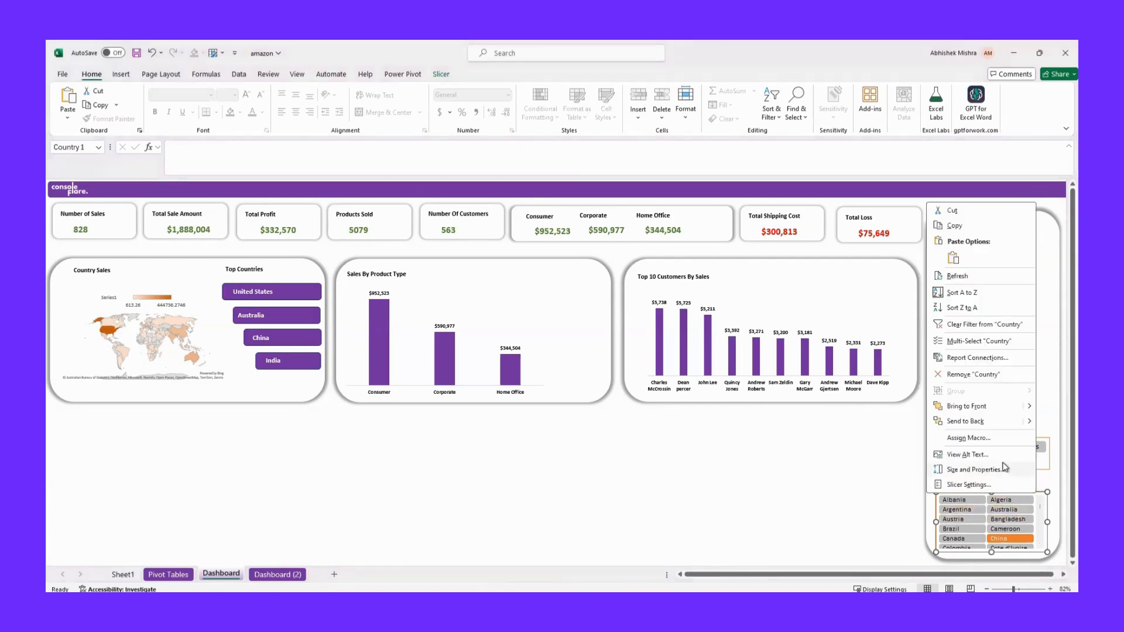
pyautogui.click(989, 359)
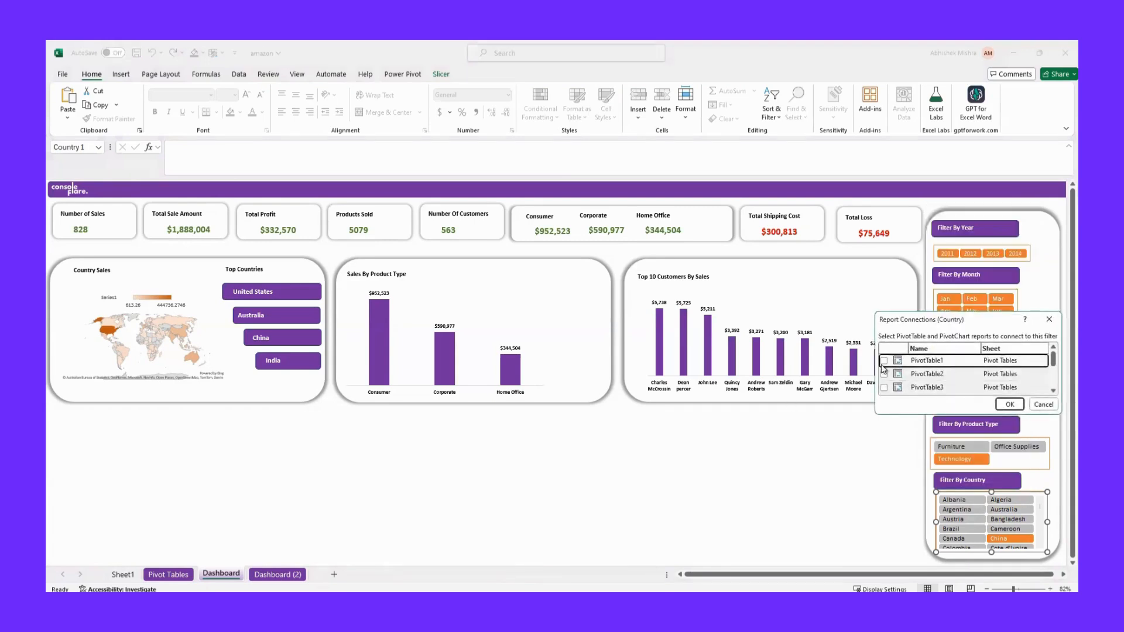
pyautogui.click(883, 361)
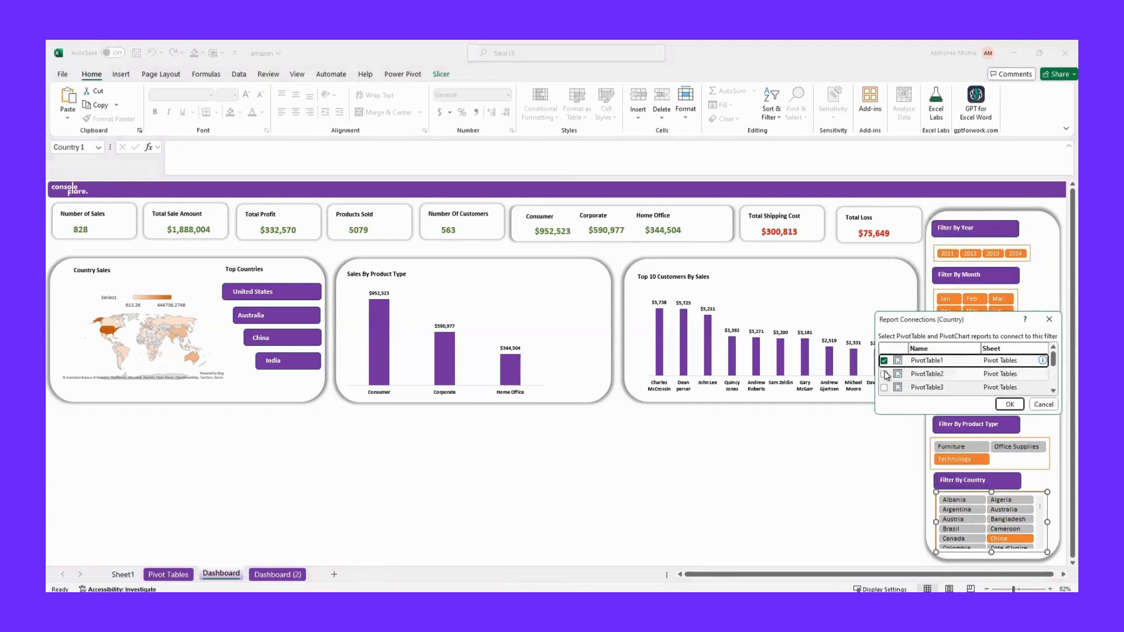
pyautogui.click(884, 374)
pyautogui.click(884, 388)
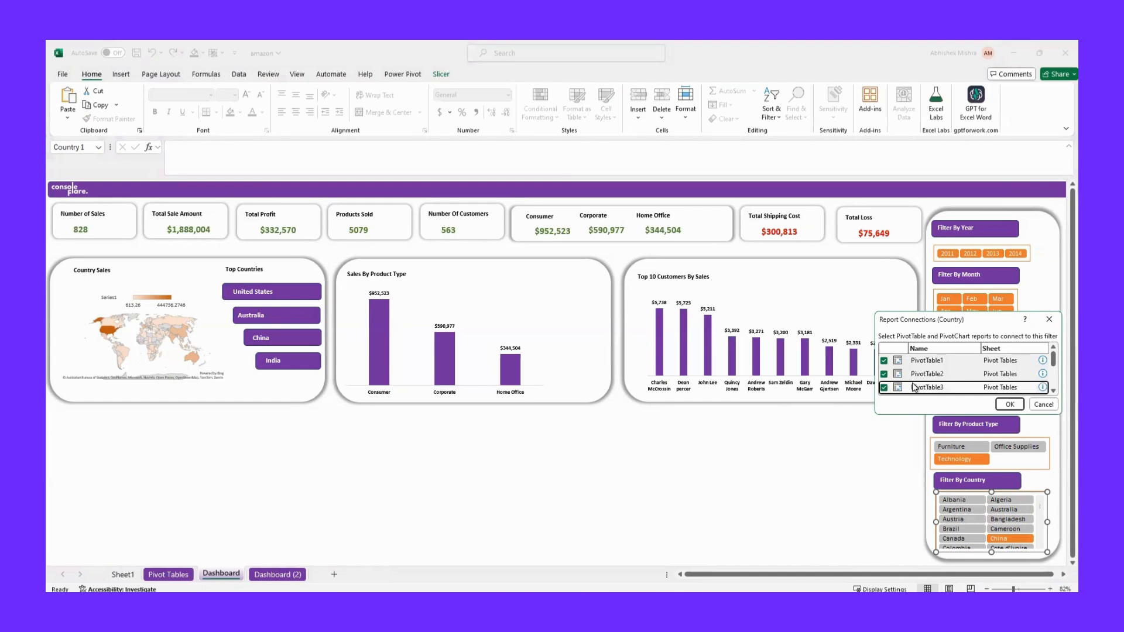
pyautogui.scroll(-1, 884, 388)
pyautogui.click(884, 362)
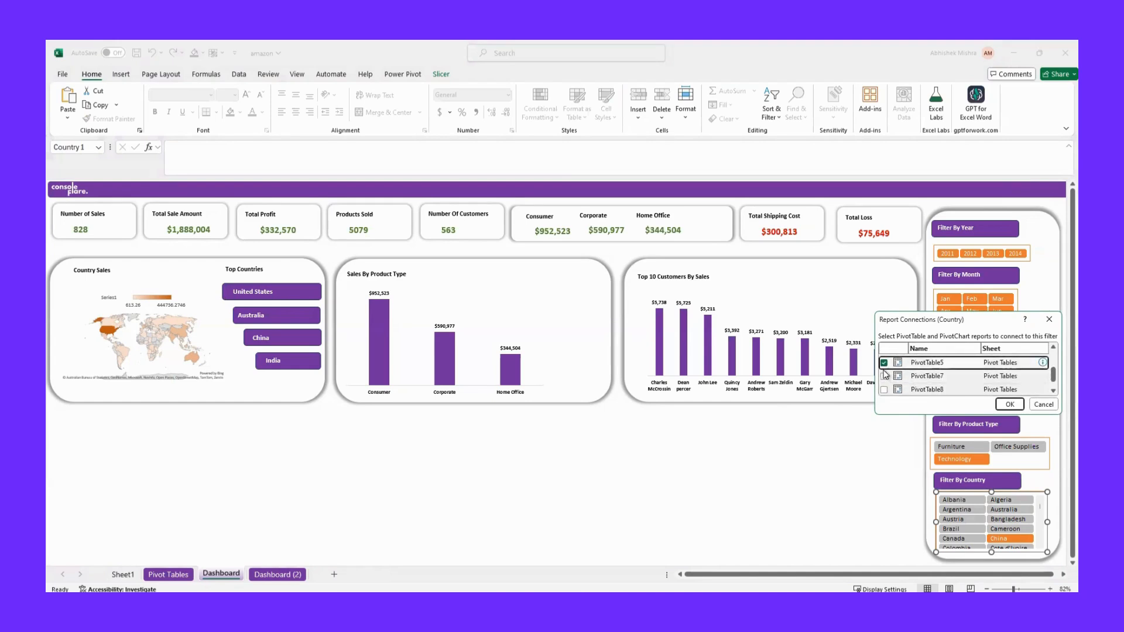
pyautogui.click(884, 376)
pyautogui.click(884, 391)
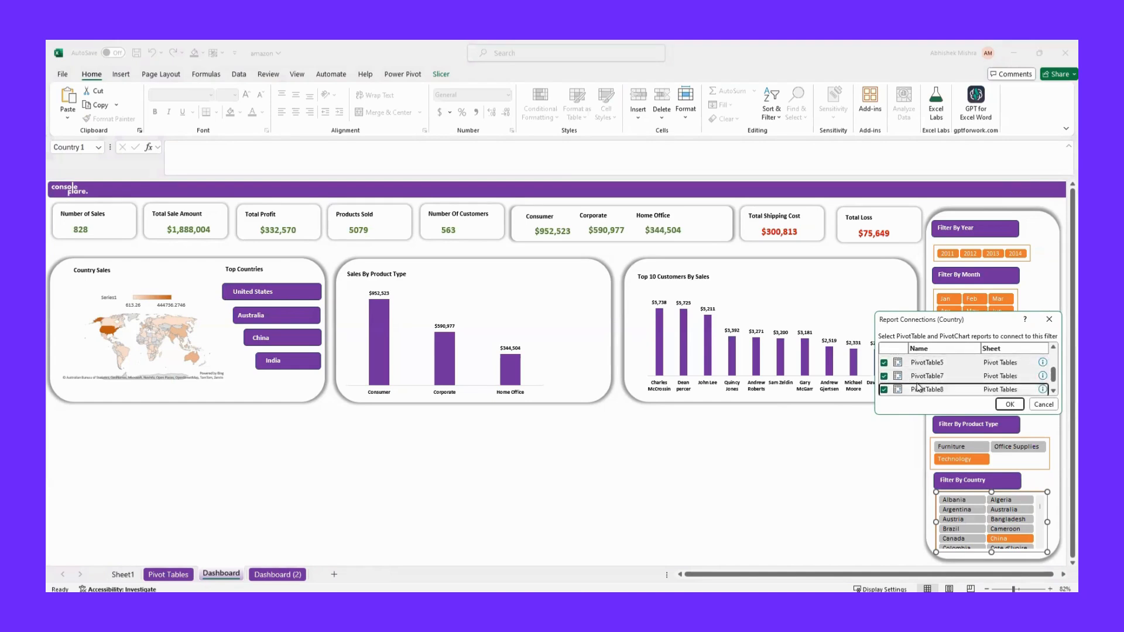
pyautogui.scroll(-1, 884, 393)
pyautogui.scroll(1, 922, 373)
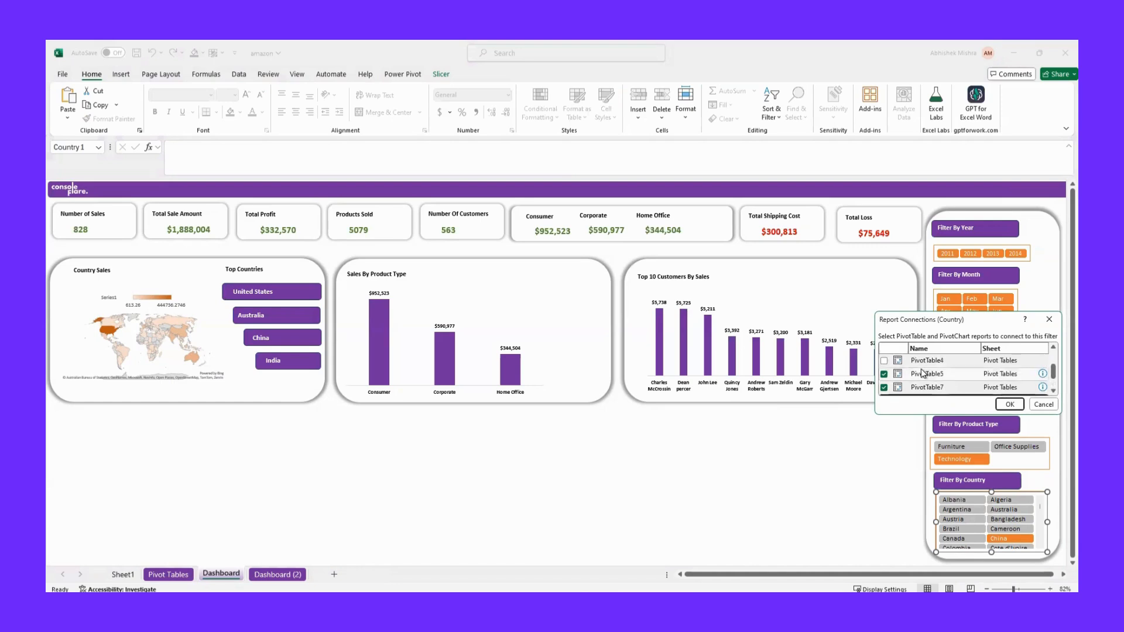
pyautogui.scroll(1, 948, 373)
pyautogui.scroll(2, 951, 374)
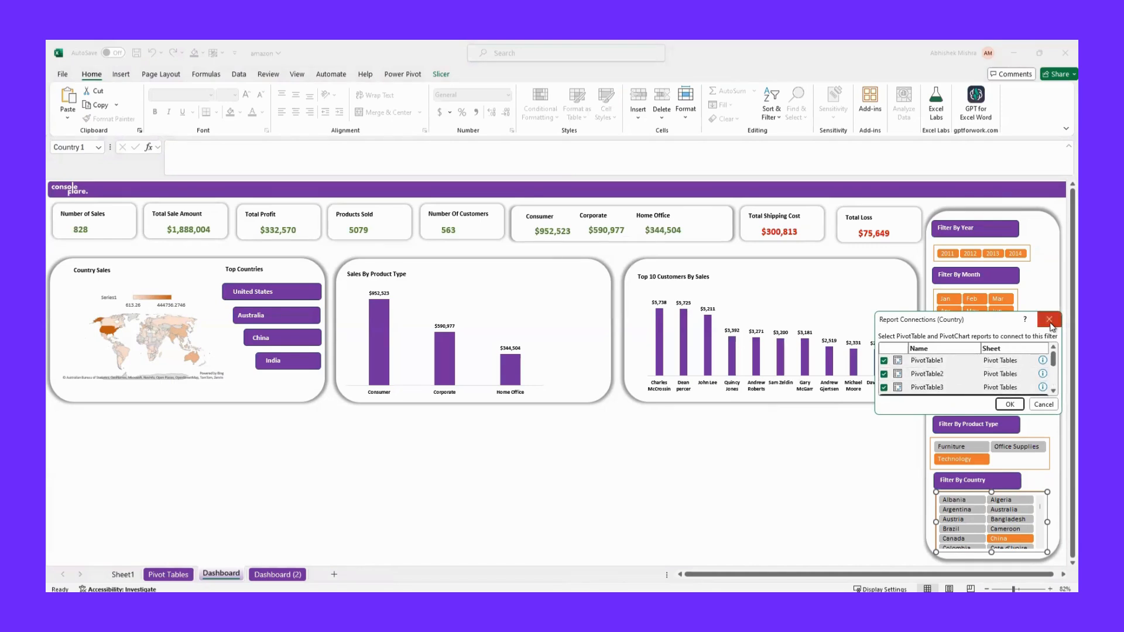
pyautogui.click(1014, 405)
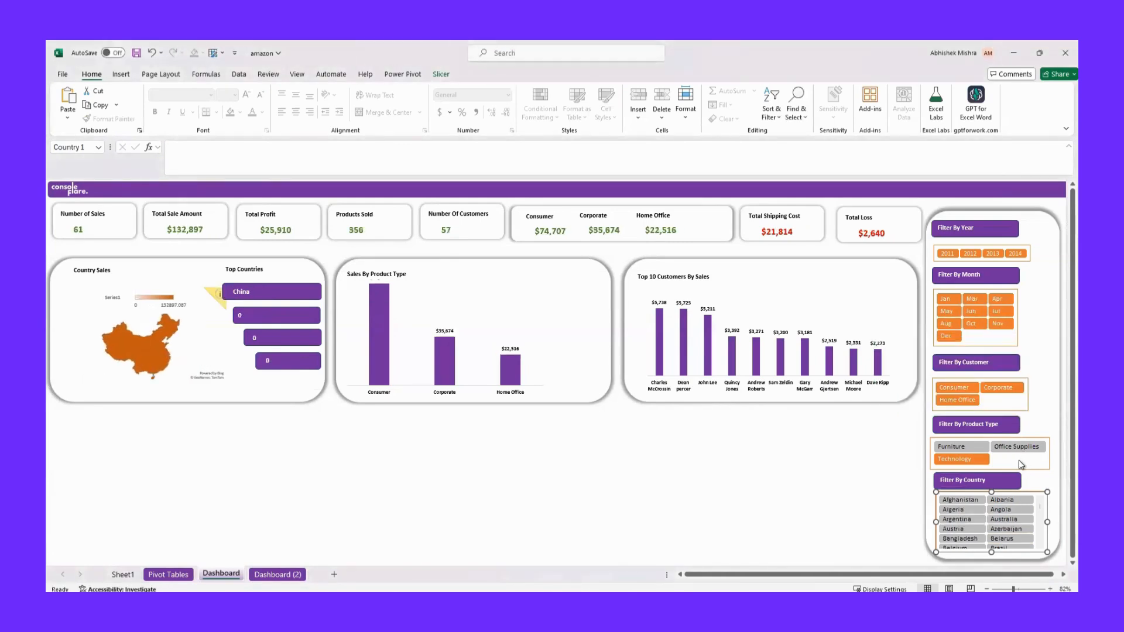
pyautogui.click(988, 438)
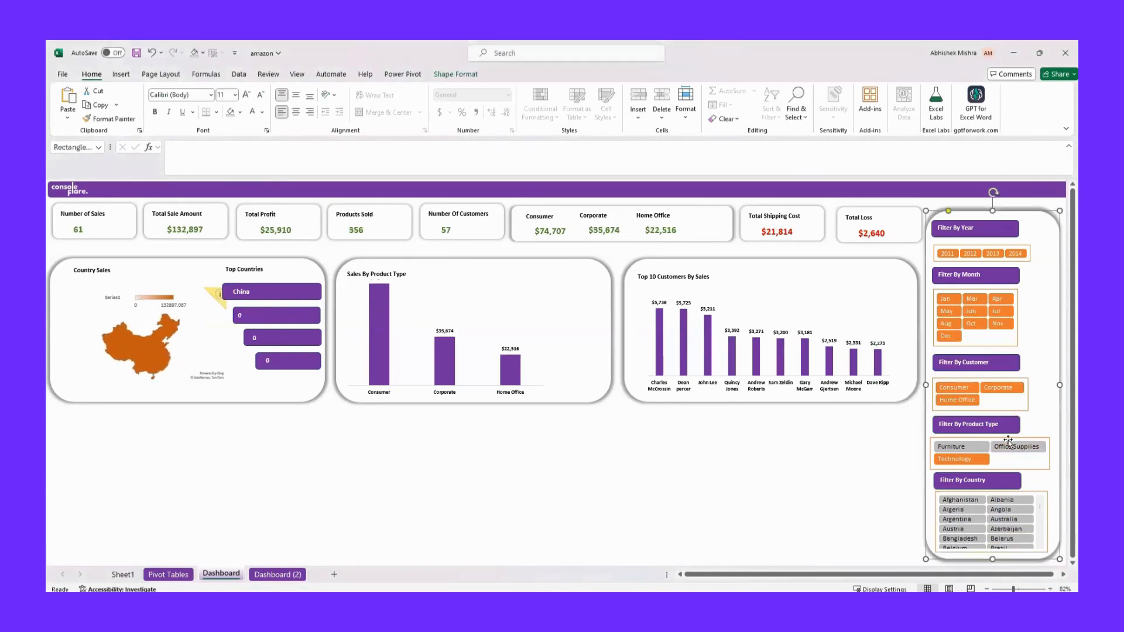
# Connect the Product Type slicer to PivotTable1, PivotTable2, PivotTable3, PivotTable4, PivotTable5, PivotTable7 and PivotTable8 through its report connections
pyautogui.click(1045, 468)
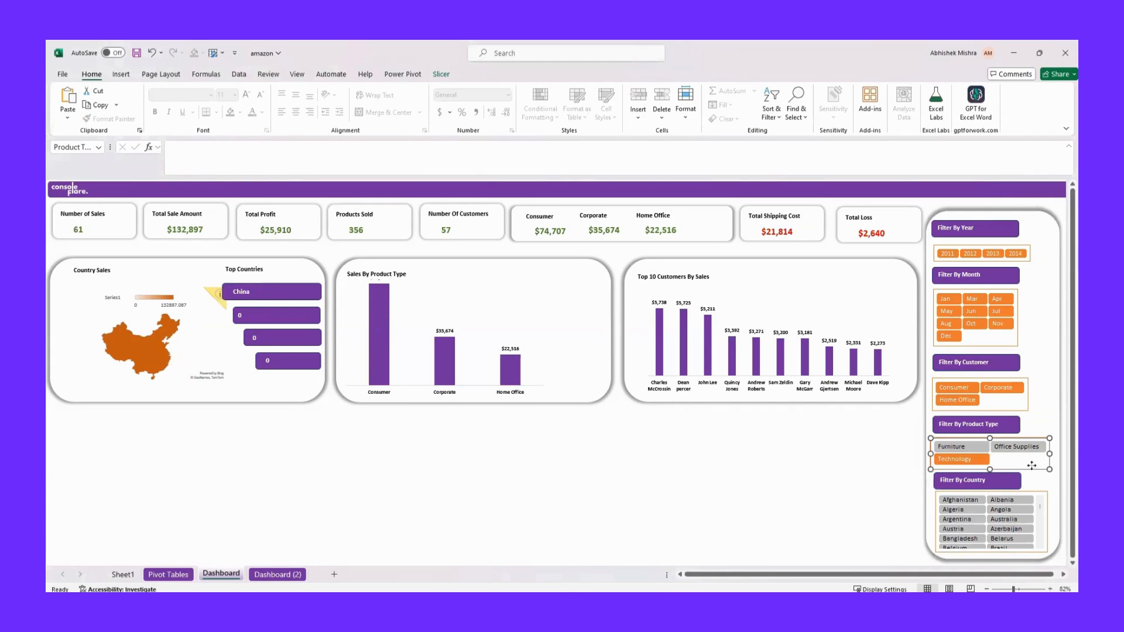
pyautogui.rightClick(1031, 465)
pyautogui.click(954, 337)
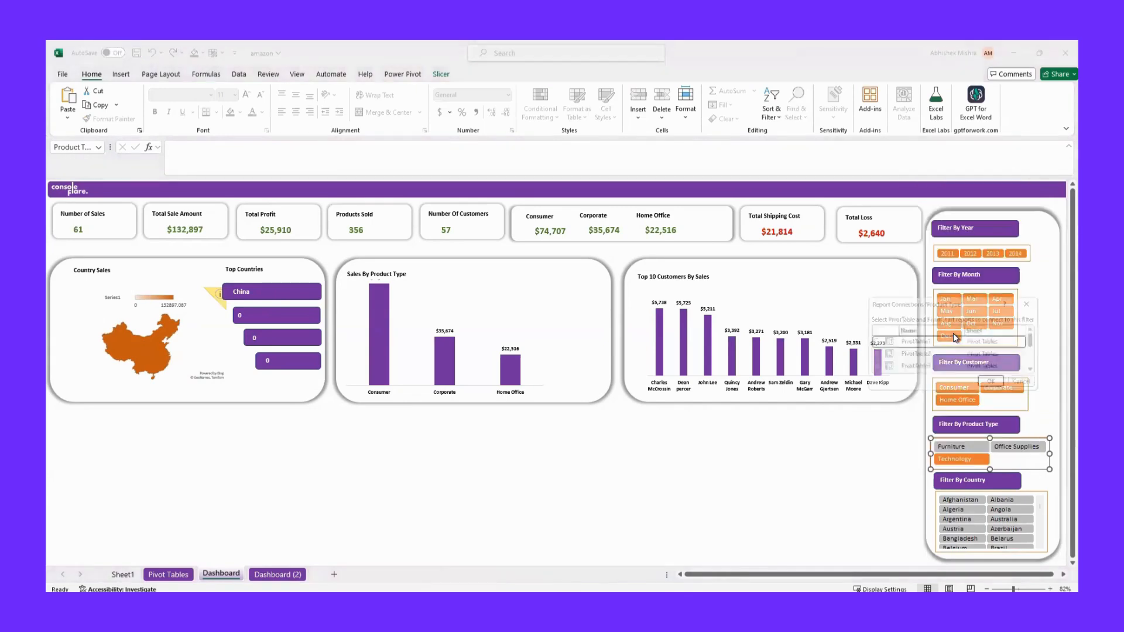
pyautogui.click(869, 342)
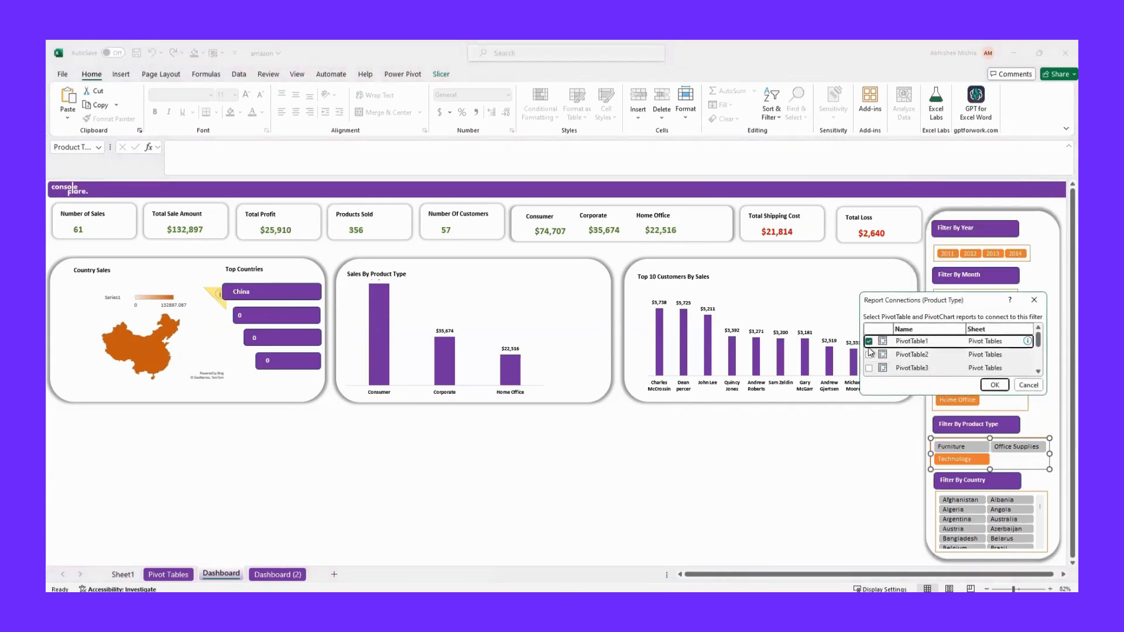
pyautogui.click(869, 355)
pyautogui.click(869, 368)
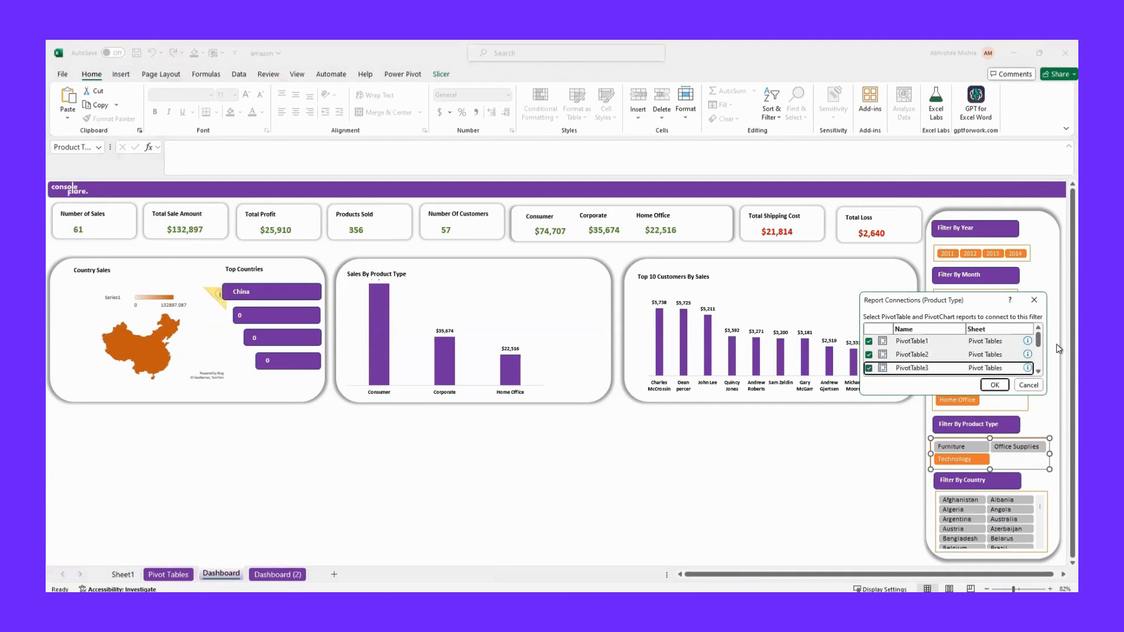
pyautogui.click(1038, 371)
pyautogui.click(1038, 371)
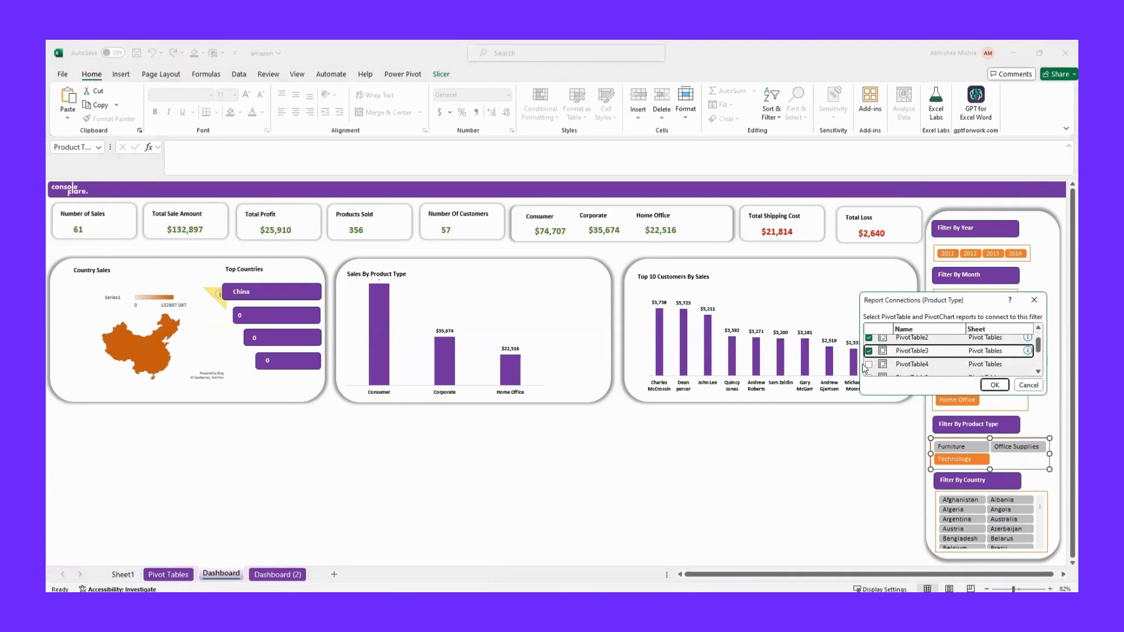
pyautogui.click(867, 364)
pyautogui.click(1038, 371)
pyautogui.click(1038, 372)
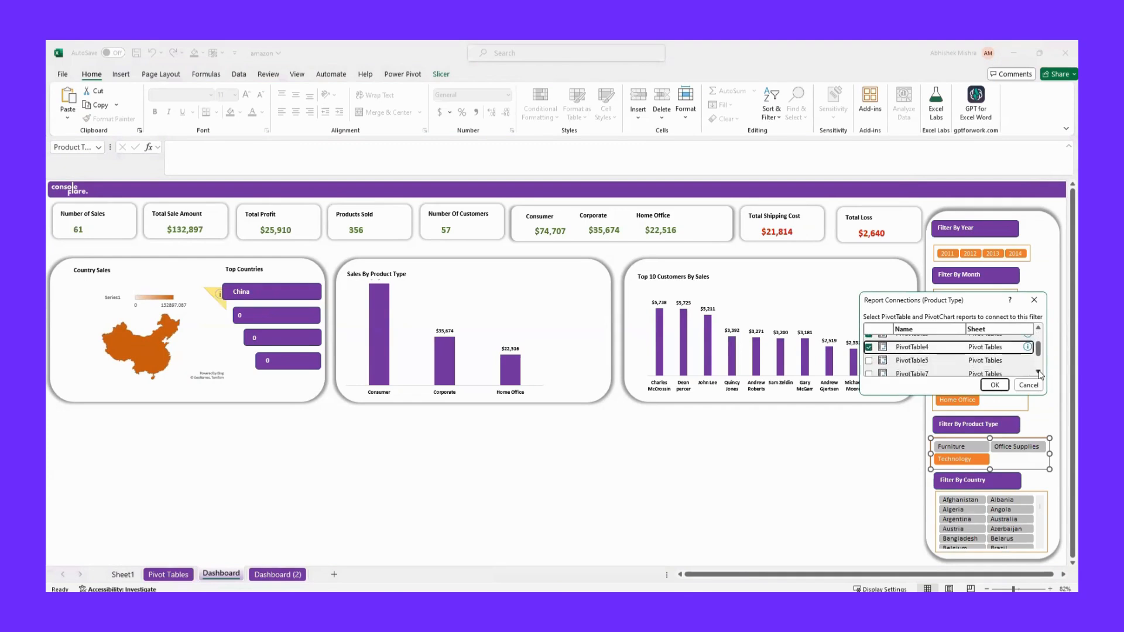
pyautogui.click(868, 360)
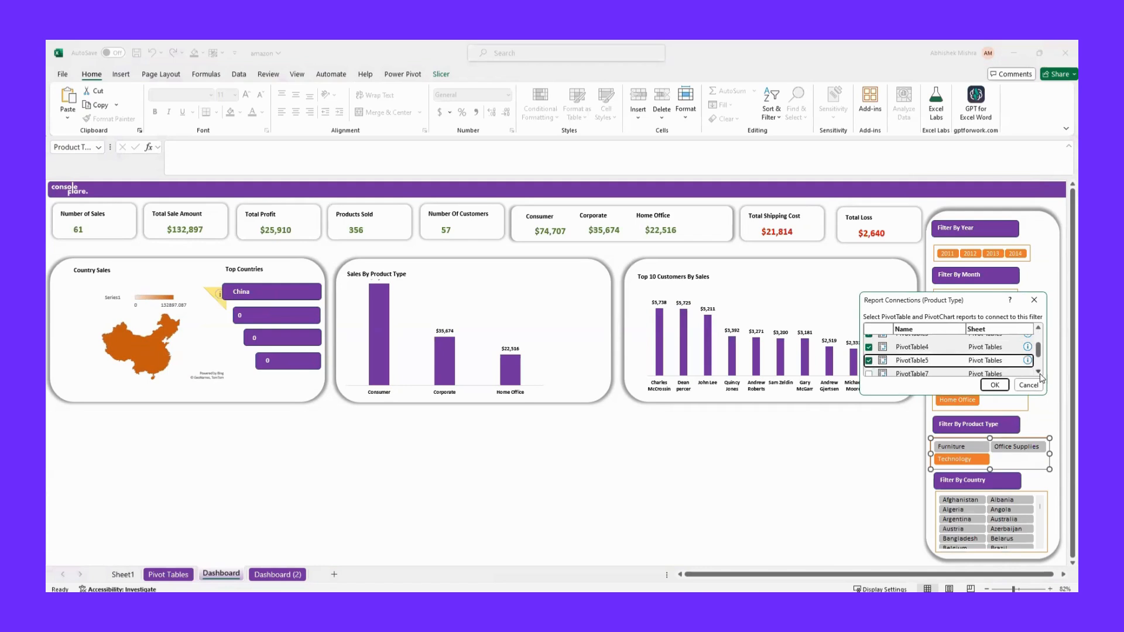
pyautogui.click(1038, 372)
pyautogui.click(1038, 372)
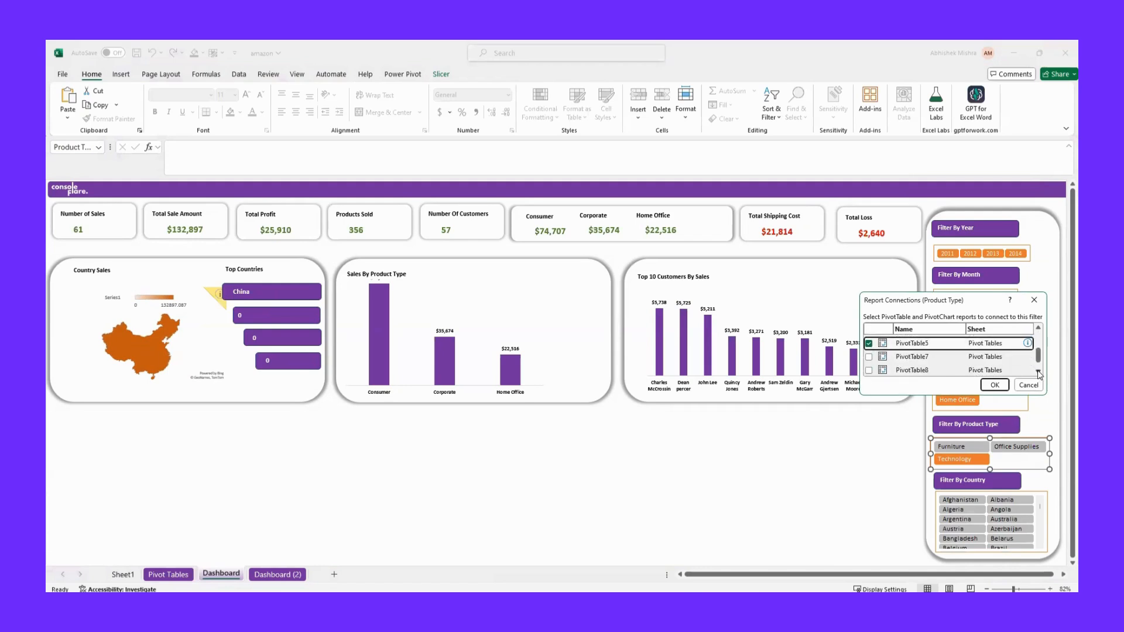
pyautogui.click(867, 357)
pyautogui.click(868, 357)
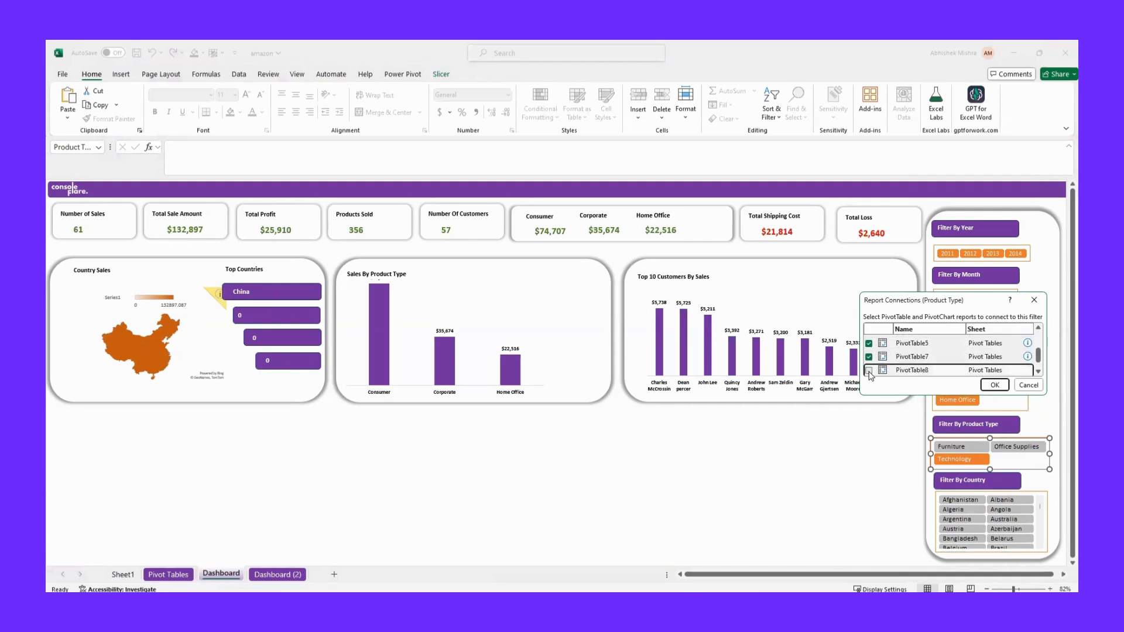
pyautogui.click(869, 370)
pyautogui.click(1038, 372)
pyautogui.click(1038, 373)
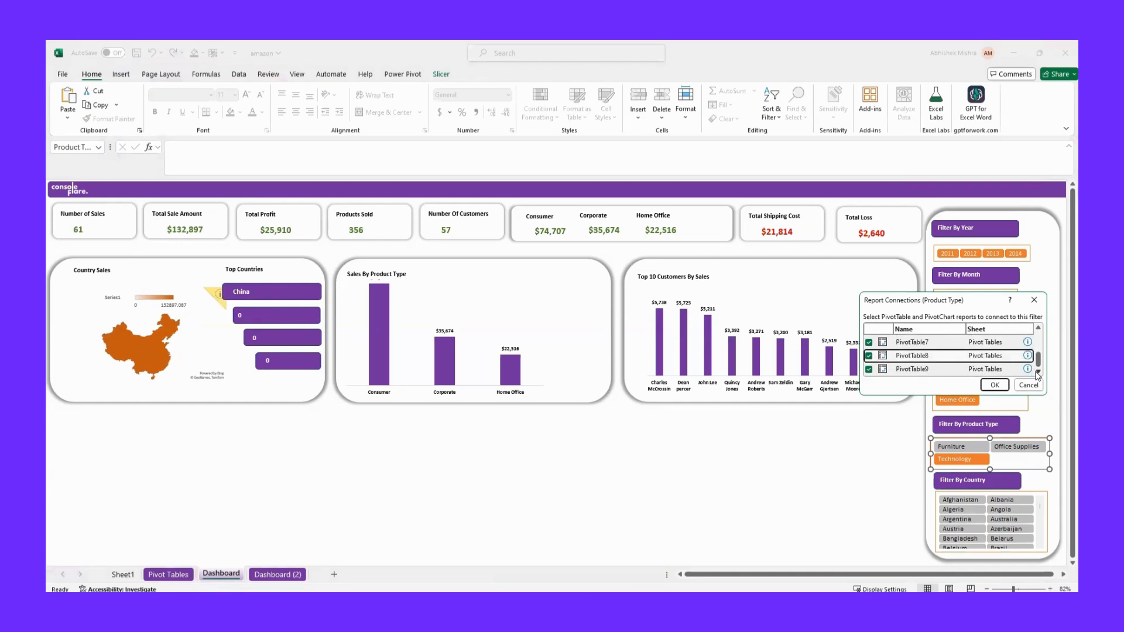
pyautogui.click(994, 385)
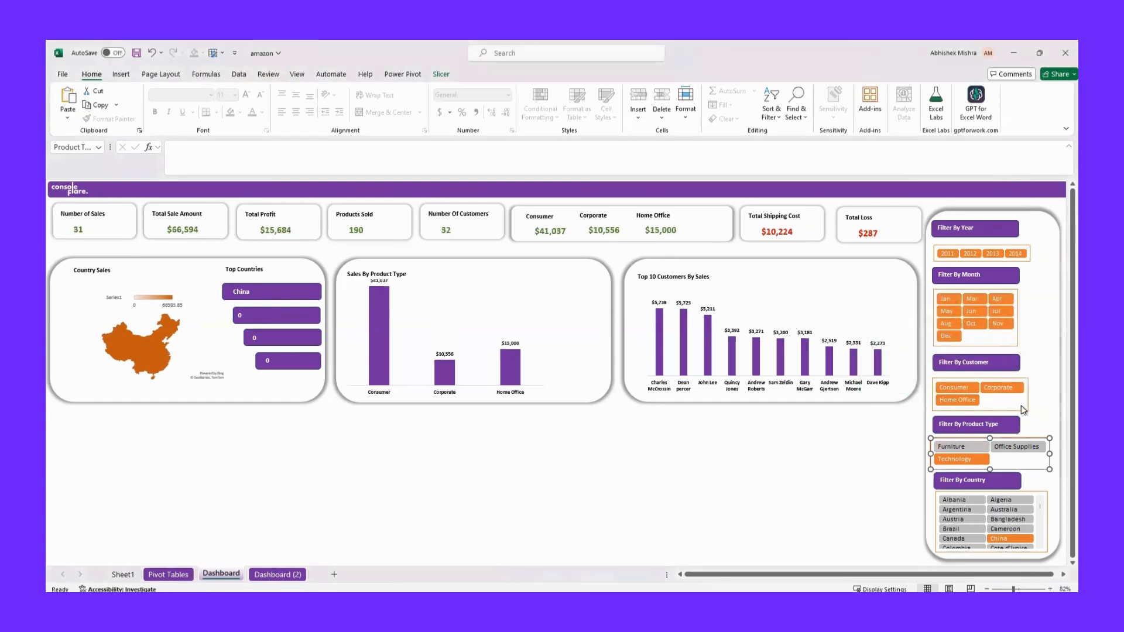
# Check which pivot tables the Customer Type slicer is connected to and close its report connections without changes
pyautogui.click(1020, 411)
pyautogui.rightClick(1013, 408)
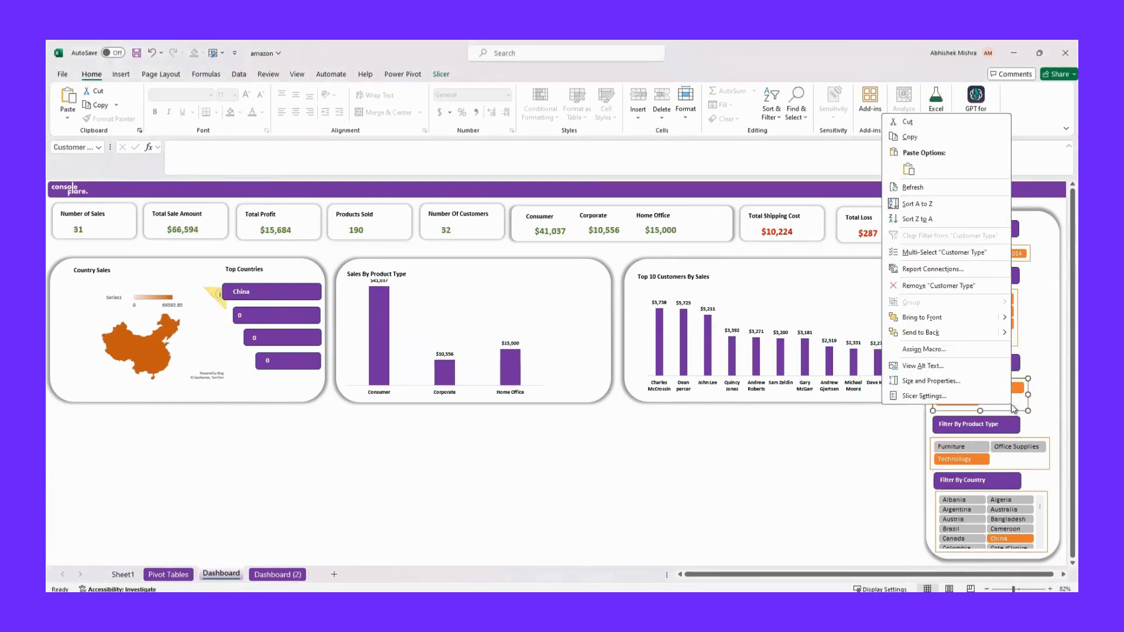
pyautogui.click(936, 270)
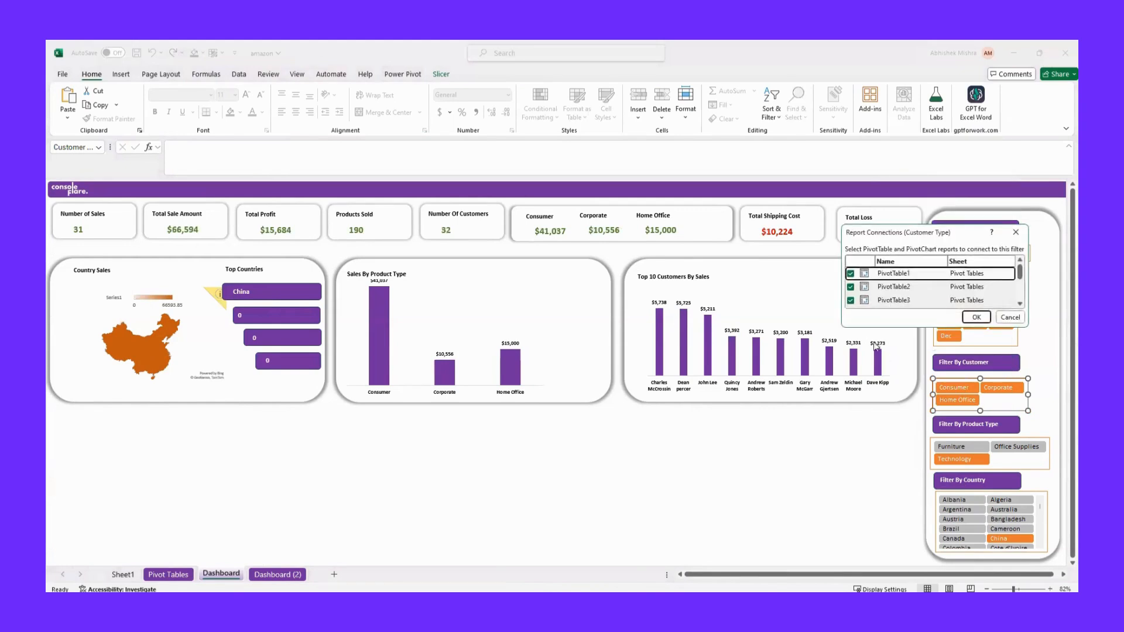
pyautogui.click(1016, 232)
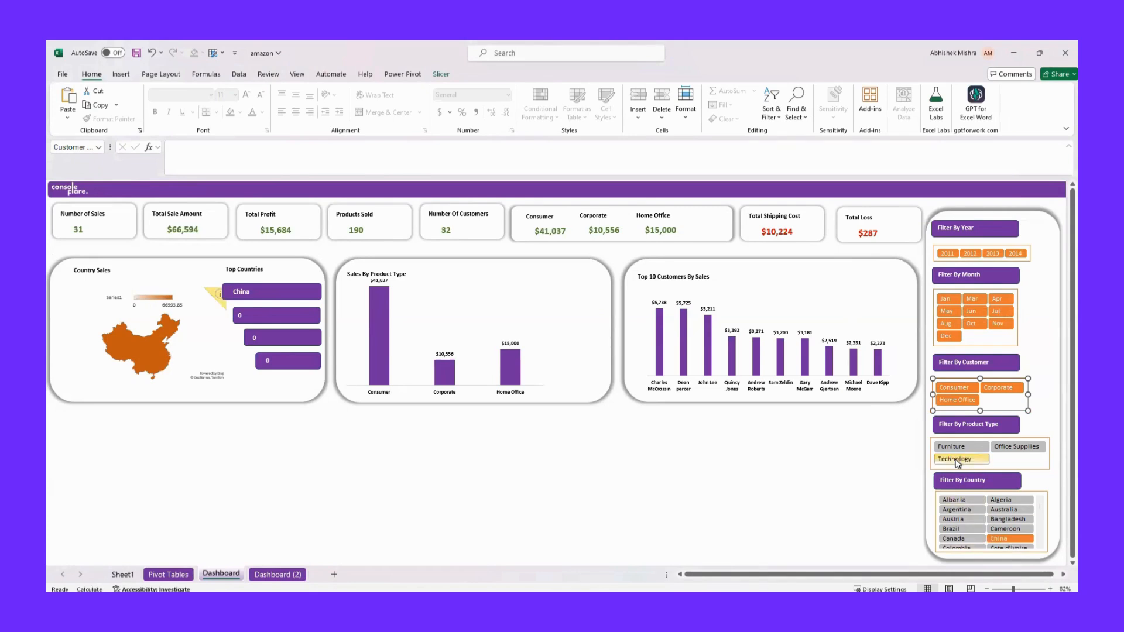
# Try out the slicers by filtering the customer type to Consumer and the month to Mar
pyautogui.click(957, 390)
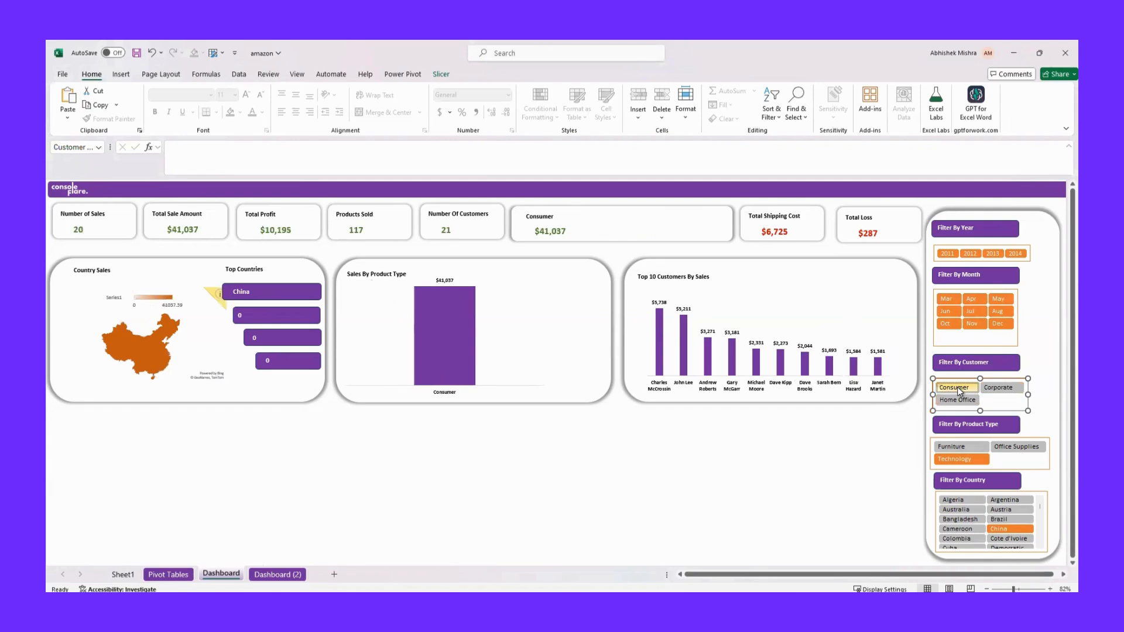
pyautogui.click(946, 300)
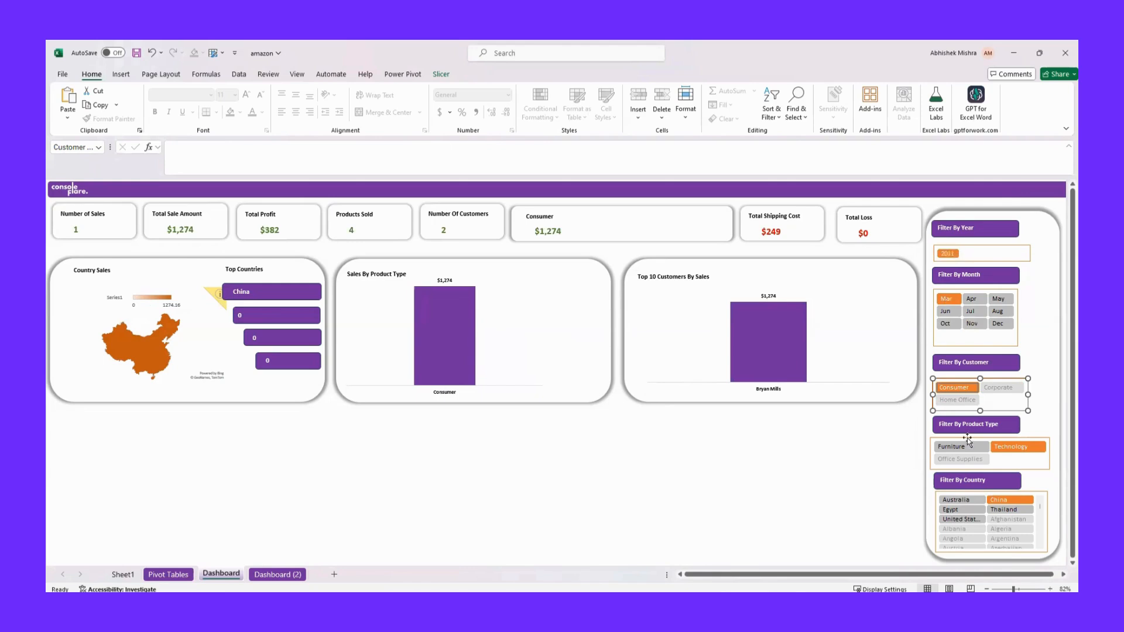
# Try to reselect all countries by selecting blocks of items throughout the Country slicer's list
pyautogui.moveTo(954, 500); pyautogui.dragTo(1012, 536)
pyautogui.scroll(-1, 985, 518)
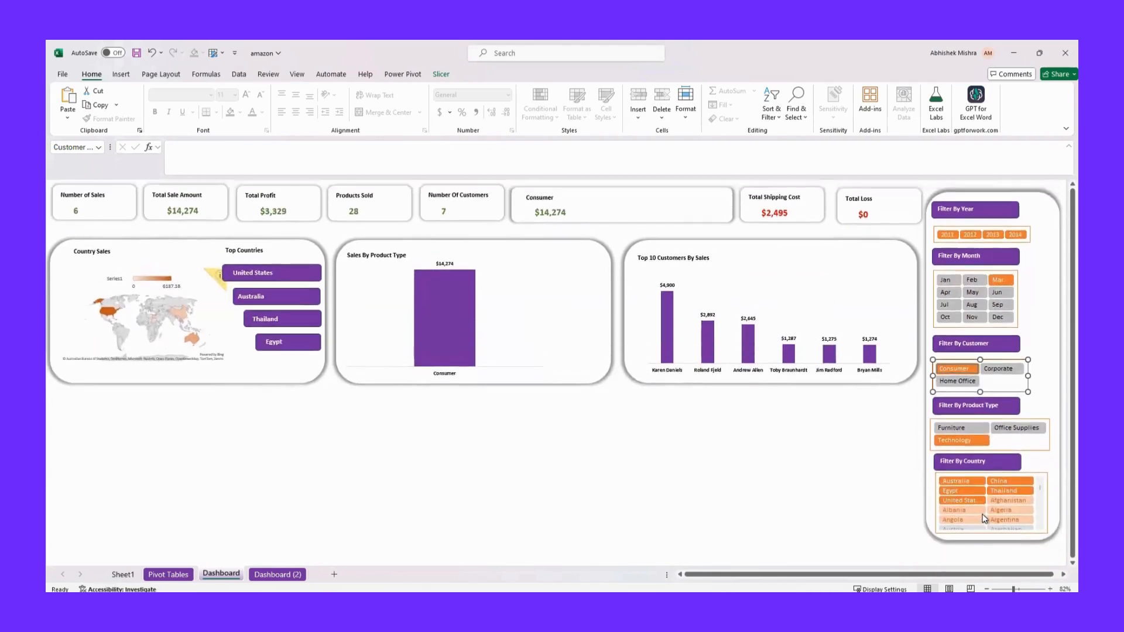
pyautogui.scroll(-5, 1038, 521)
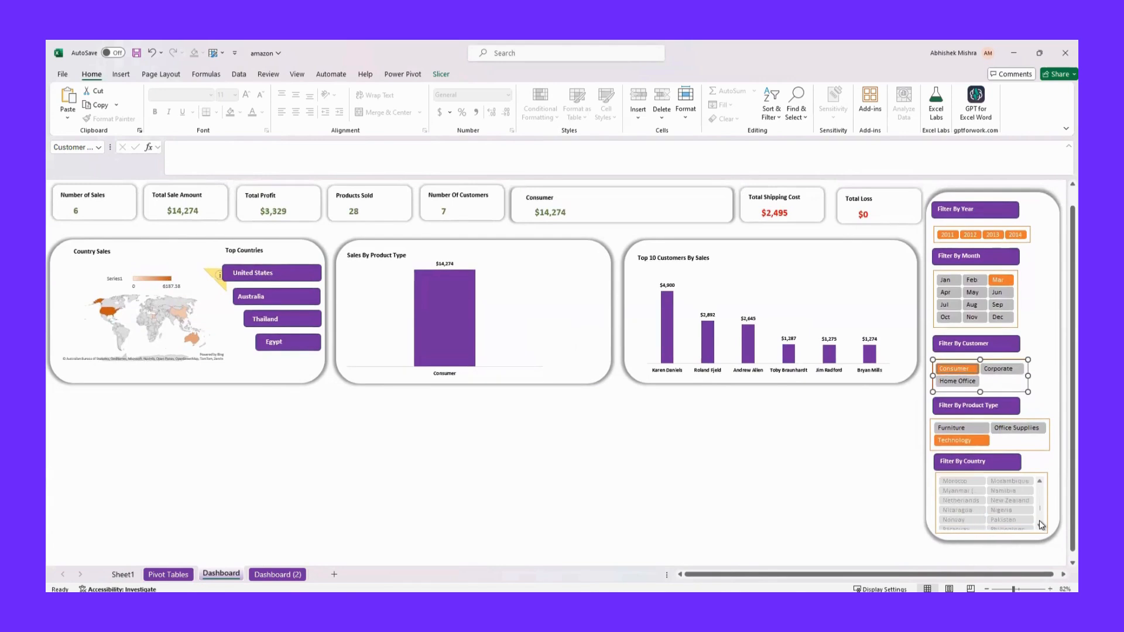
pyautogui.scroll(-3, 1045, 520)
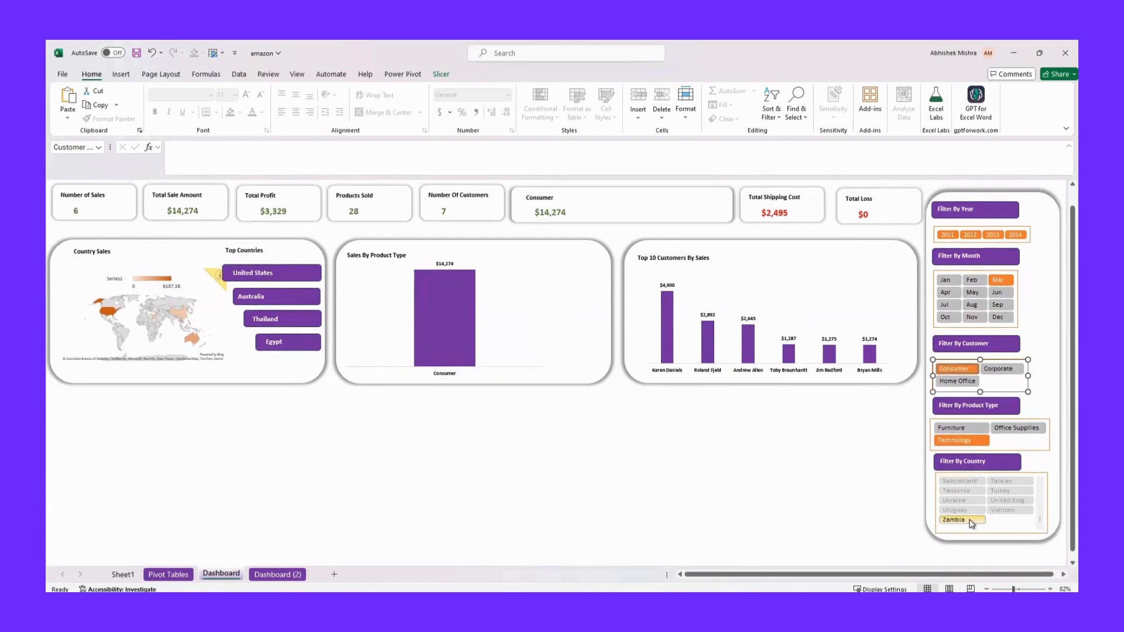
pyautogui.moveTo(968, 509); pyautogui.dragTo(969, 475)
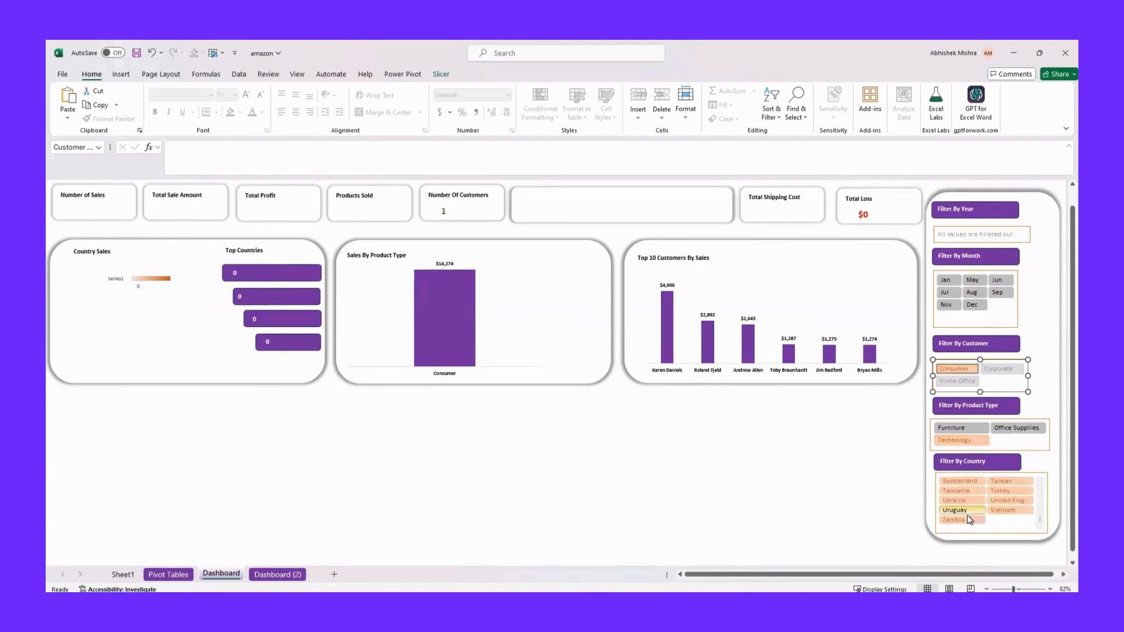
pyautogui.scroll(1, 978, 513)
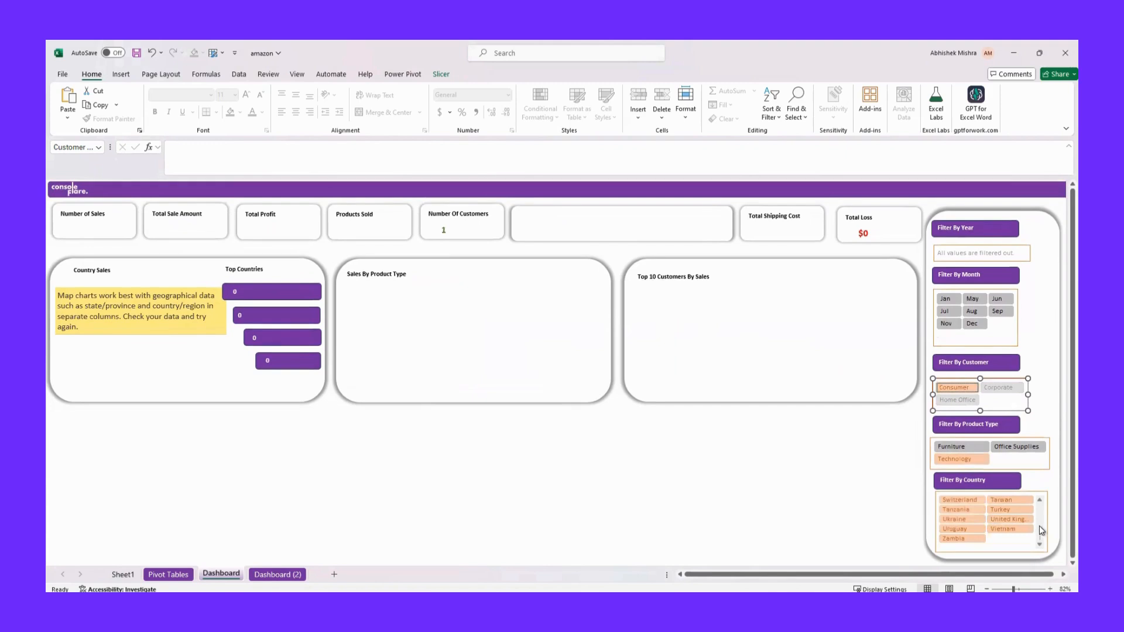
pyautogui.scroll(3, 1039, 525)
pyautogui.moveTo(952, 501); pyautogui.dragTo(1011, 547)
pyautogui.click(1041, 509)
pyautogui.click(1040, 509)
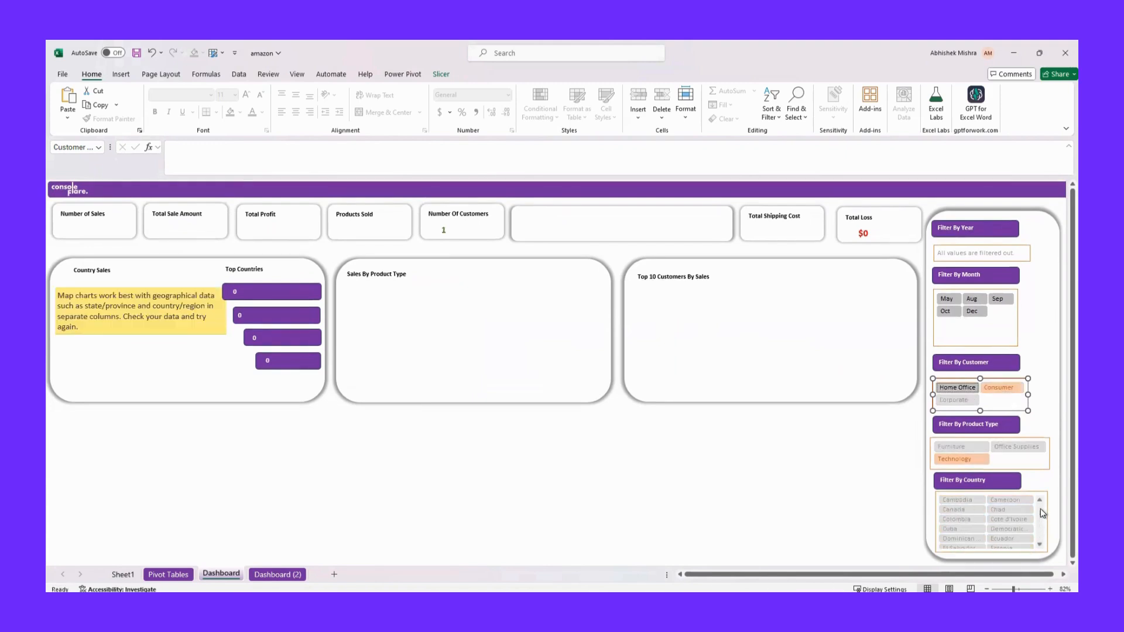
pyautogui.moveTo(953, 502); pyautogui.dragTo(1011, 545)
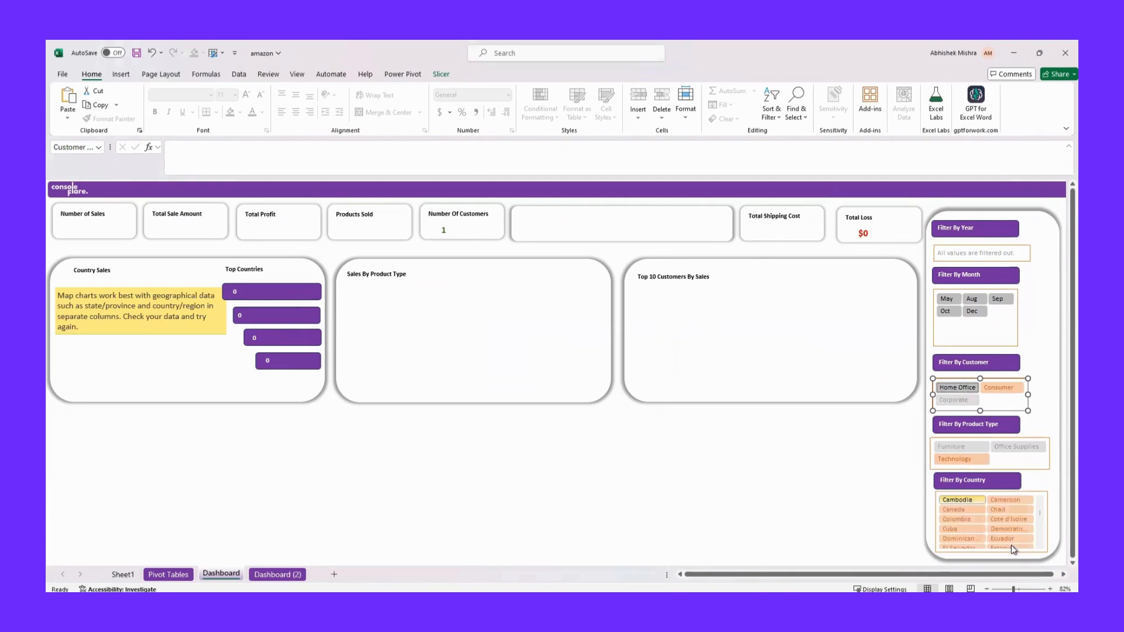
pyautogui.click(1041, 506)
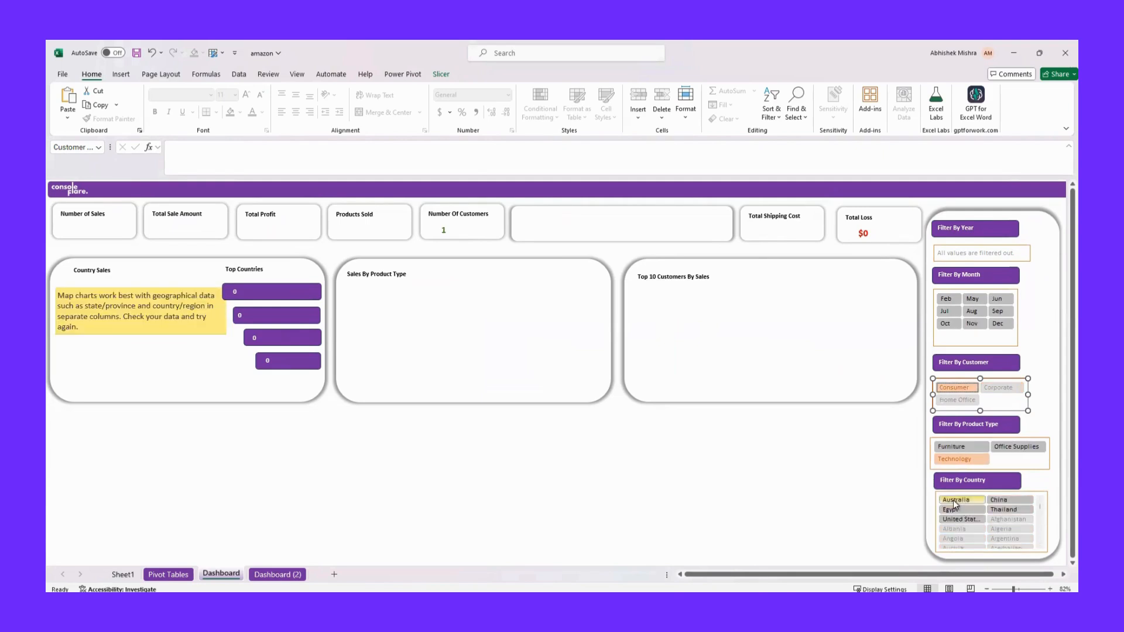
pyautogui.moveTo(955, 501); pyautogui.dragTo(1014, 541)
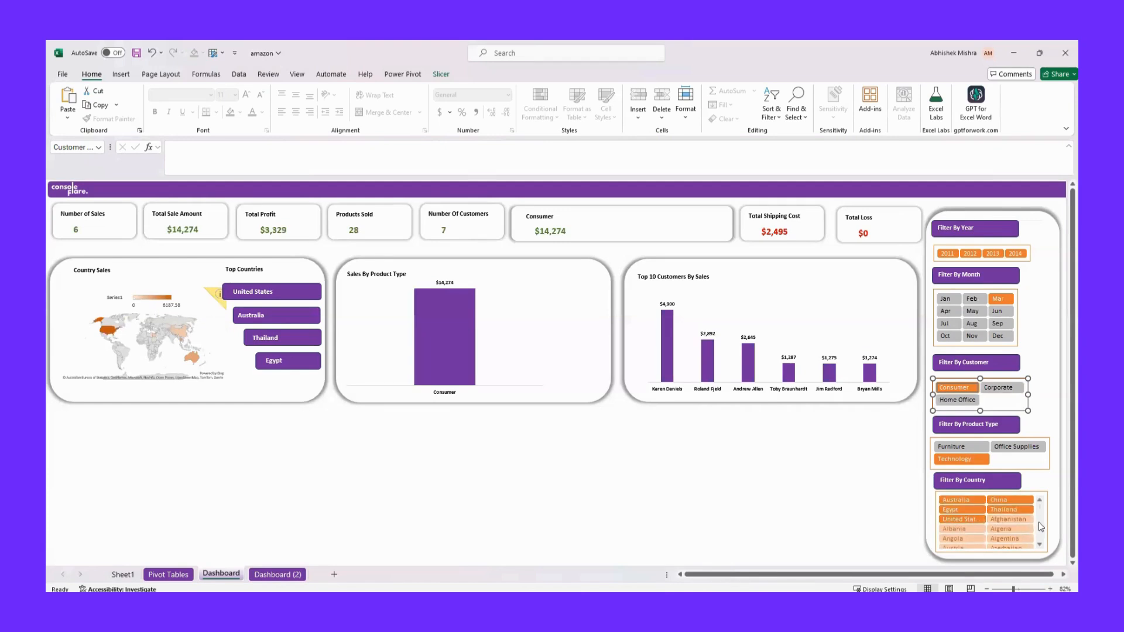
pyautogui.scroll(-5, 1040, 525)
pyautogui.scroll(-5, 1037, 531)
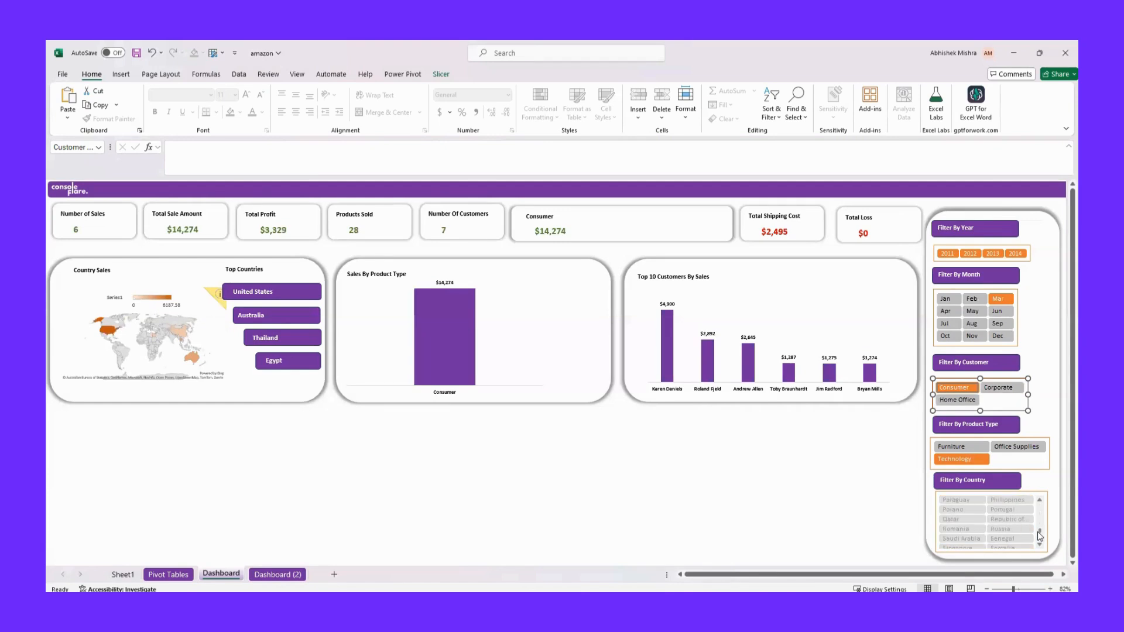
pyautogui.scroll(5, 1040, 522)
# Display the Country slicer's header through its slicer settings and use it to clear the country filter
pyautogui.rightClick(1034, 497)
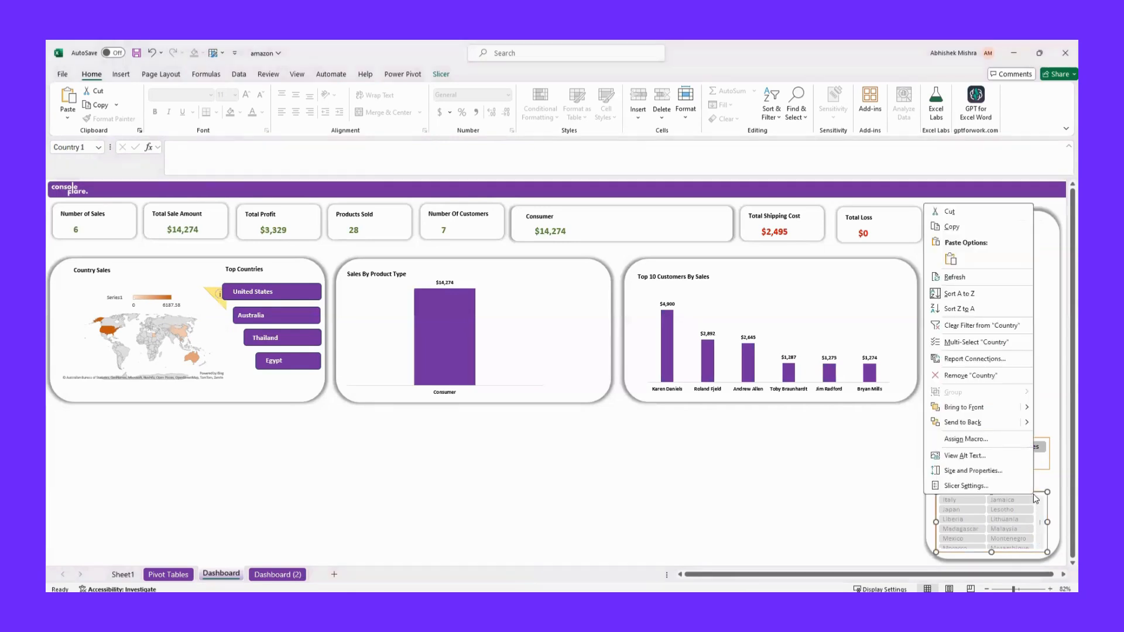
pyautogui.click(977, 491)
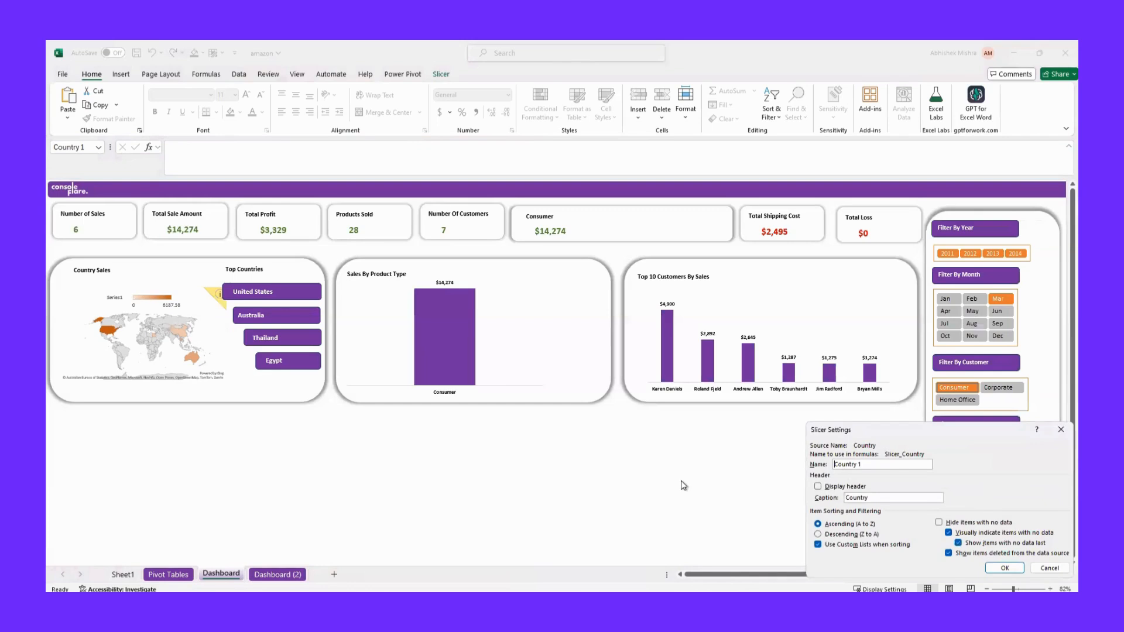
pyautogui.click(818, 486)
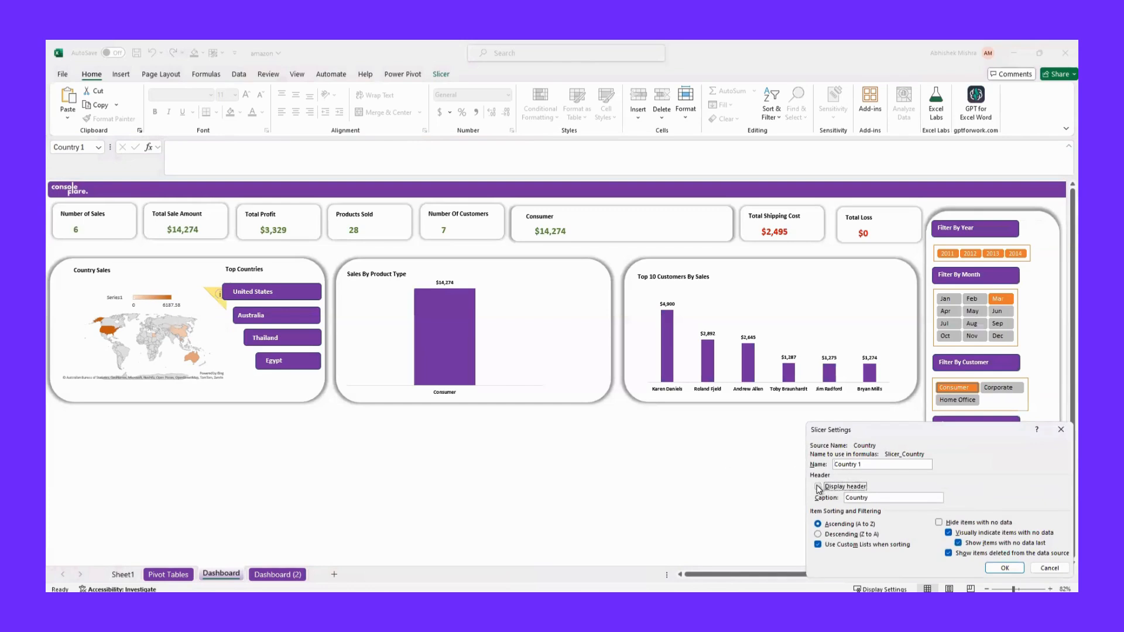
pyautogui.click(1004, 568)
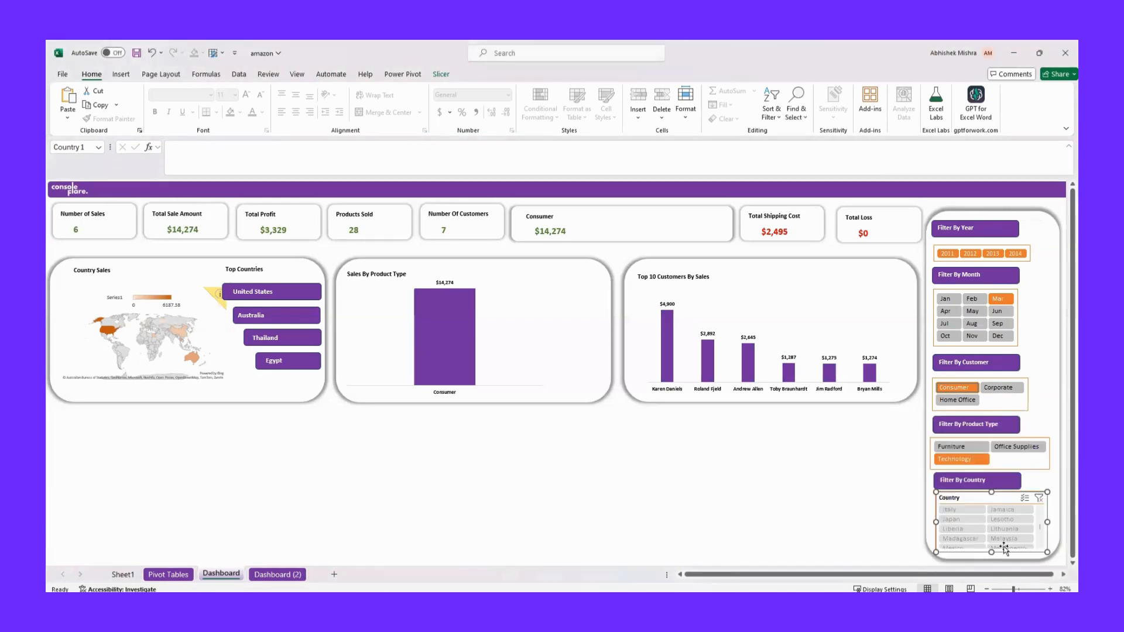
pyautogui.click(1039, 500)
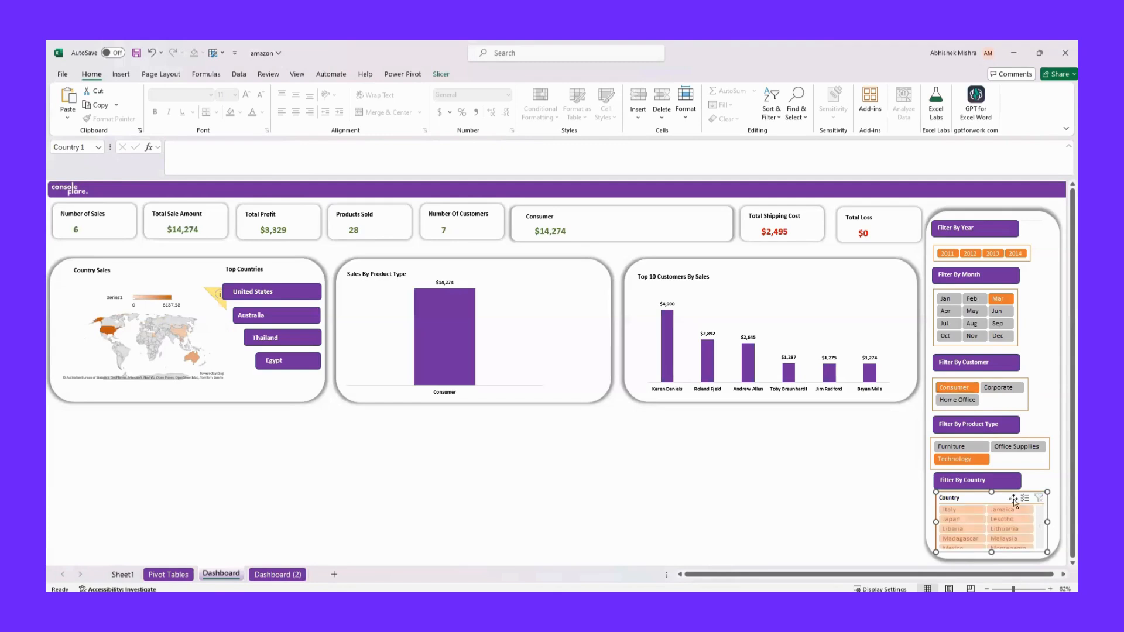
# Reset the remaining filters by selecting all product types, all customer types and all months in their slicers
pyautogui.click(965, 460)
pyautogui.moveTo(943, 448); pyautogui.dragTo(993, 460)
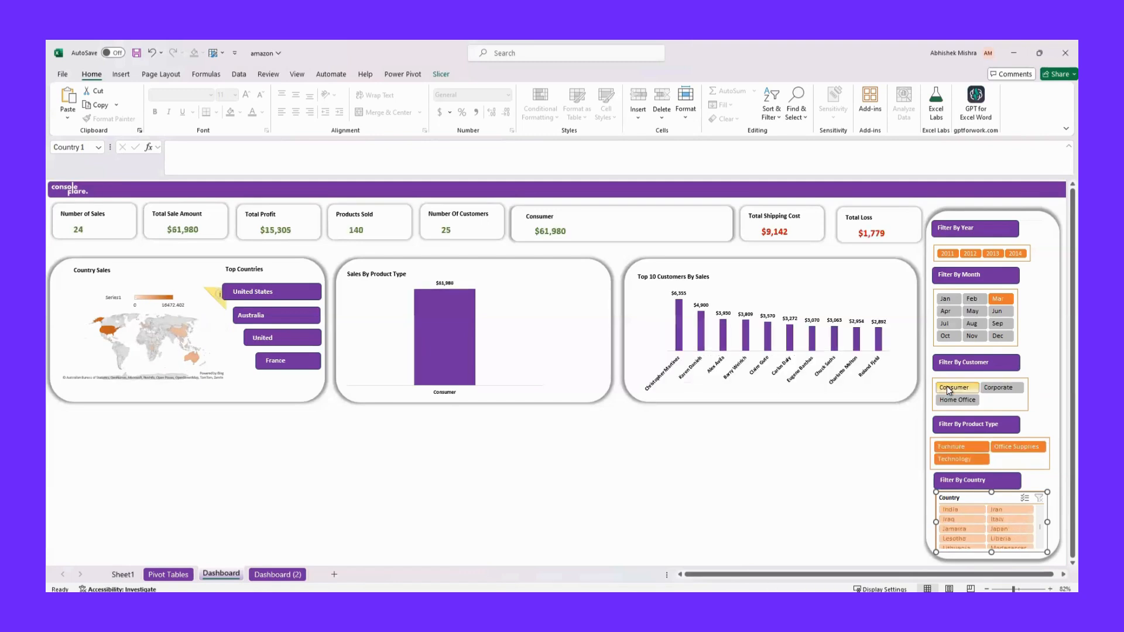
pyautogui.moveTo(950, 391); pyautogui.dragTo(972, 400)
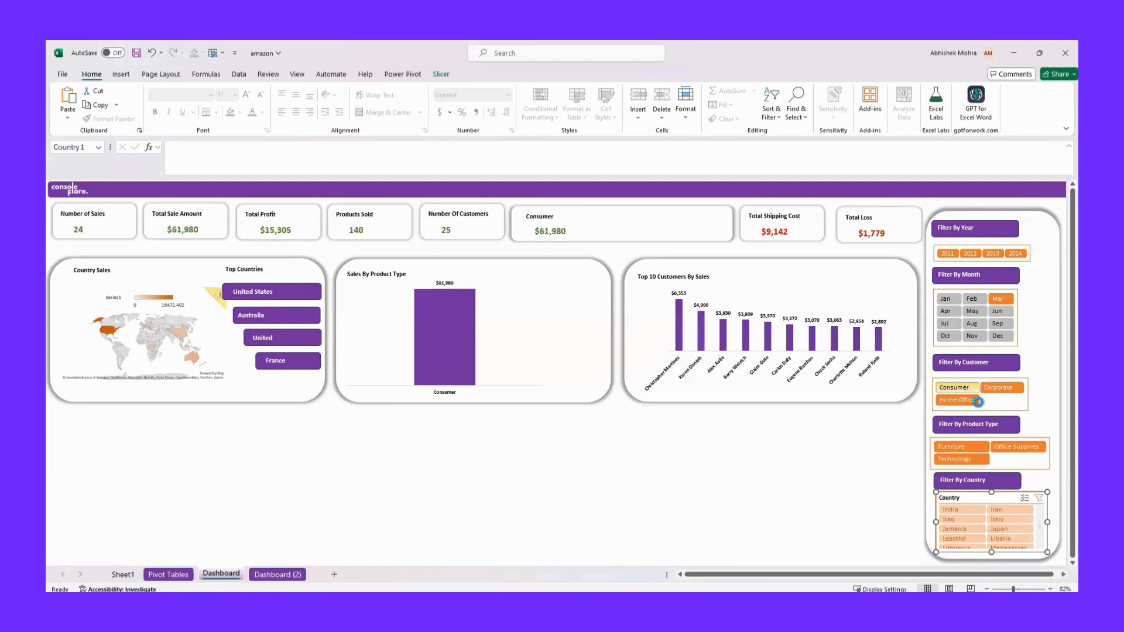
pyautogui.click(957, 301)
pyautogui.moveTo(960, 306); pyautogui.dragTo(1001, 335)
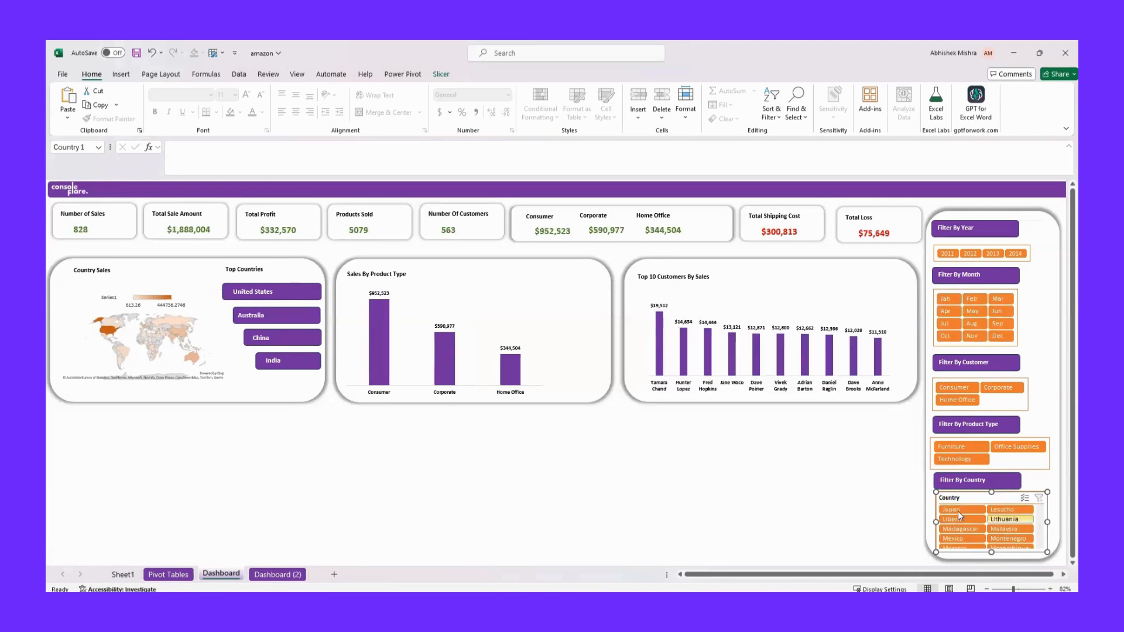
pyautogui.click(850, 486)
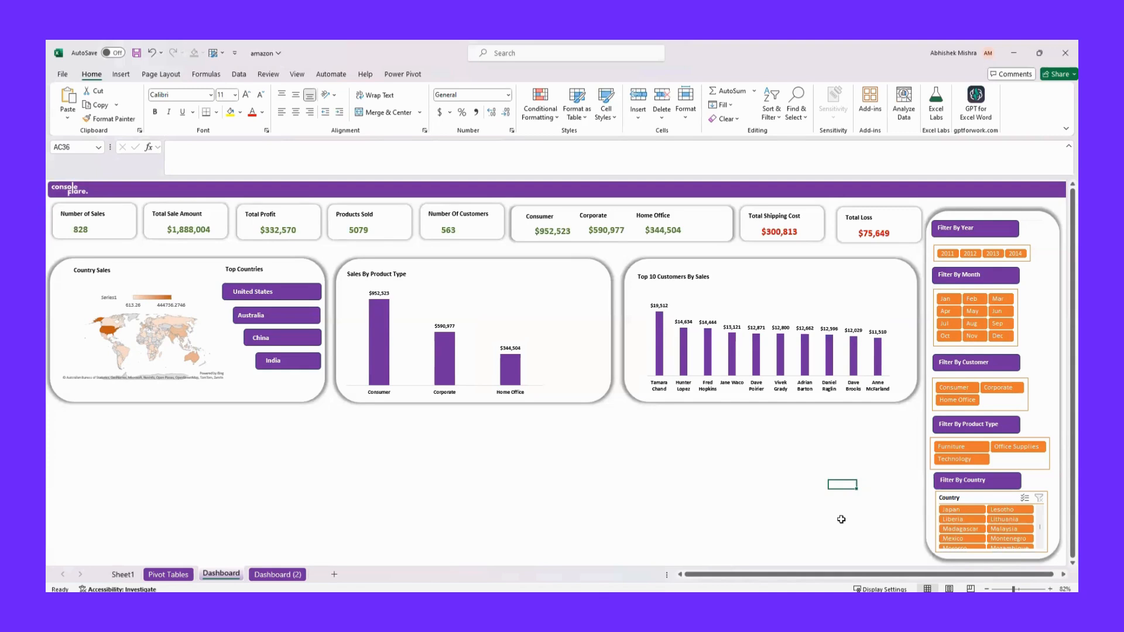